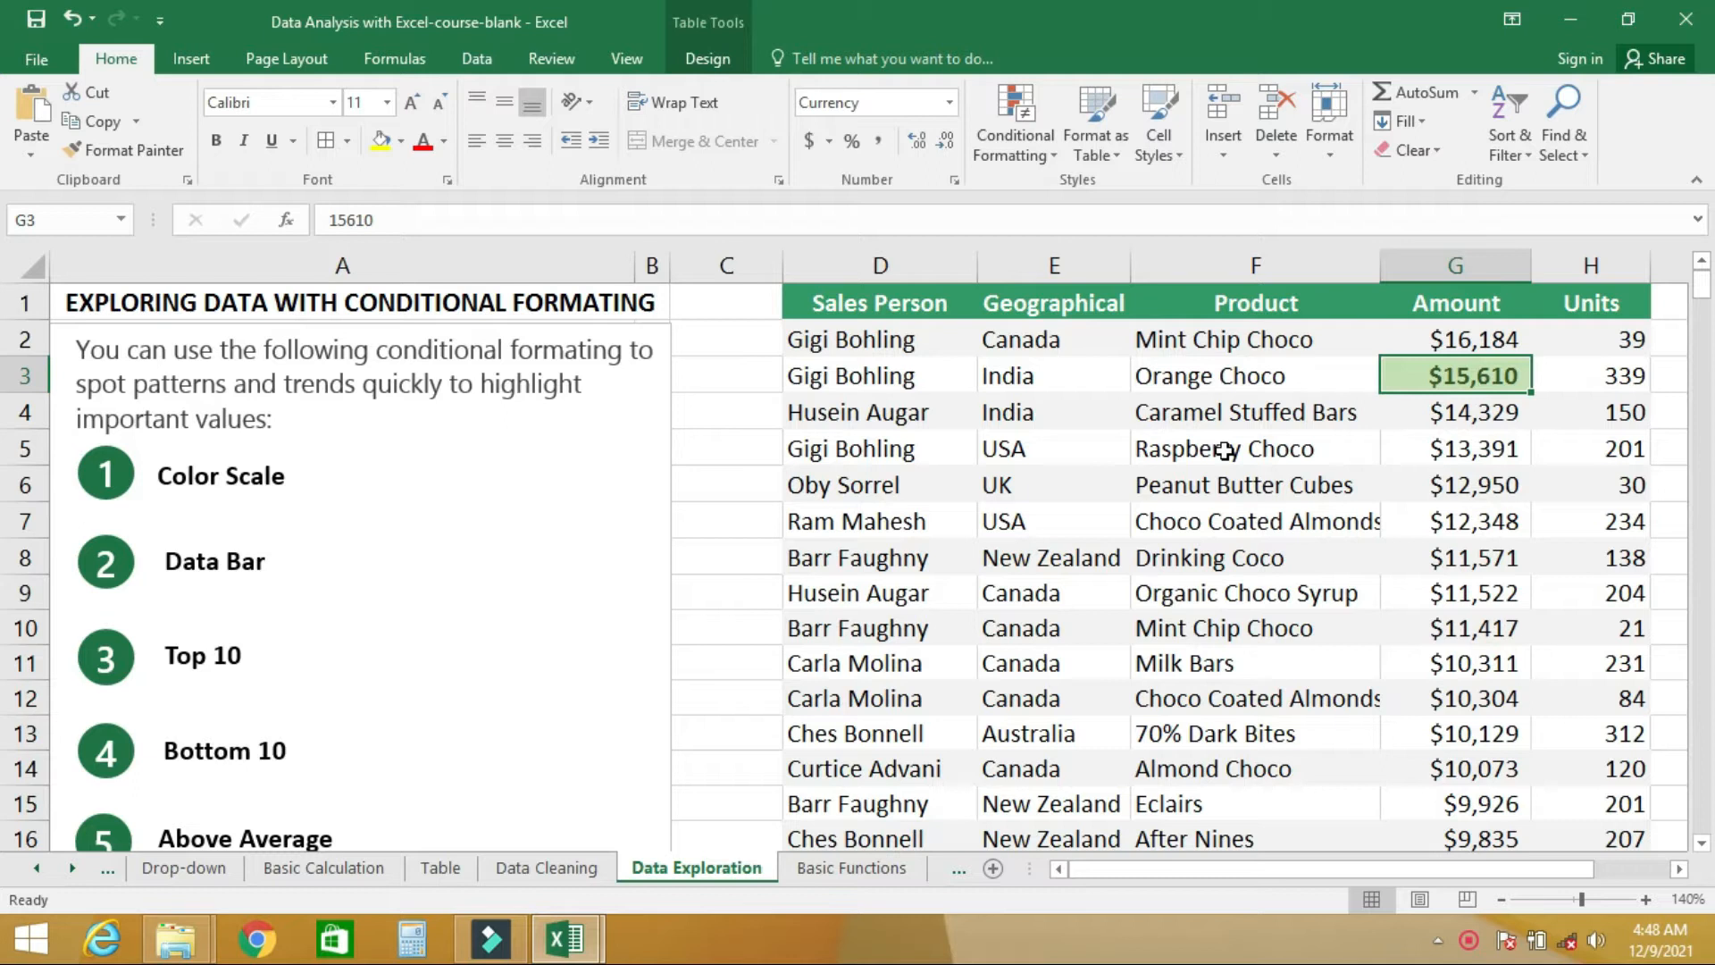
- Clear the conditional formatting rules from the Amount column only
click(1458, 265)
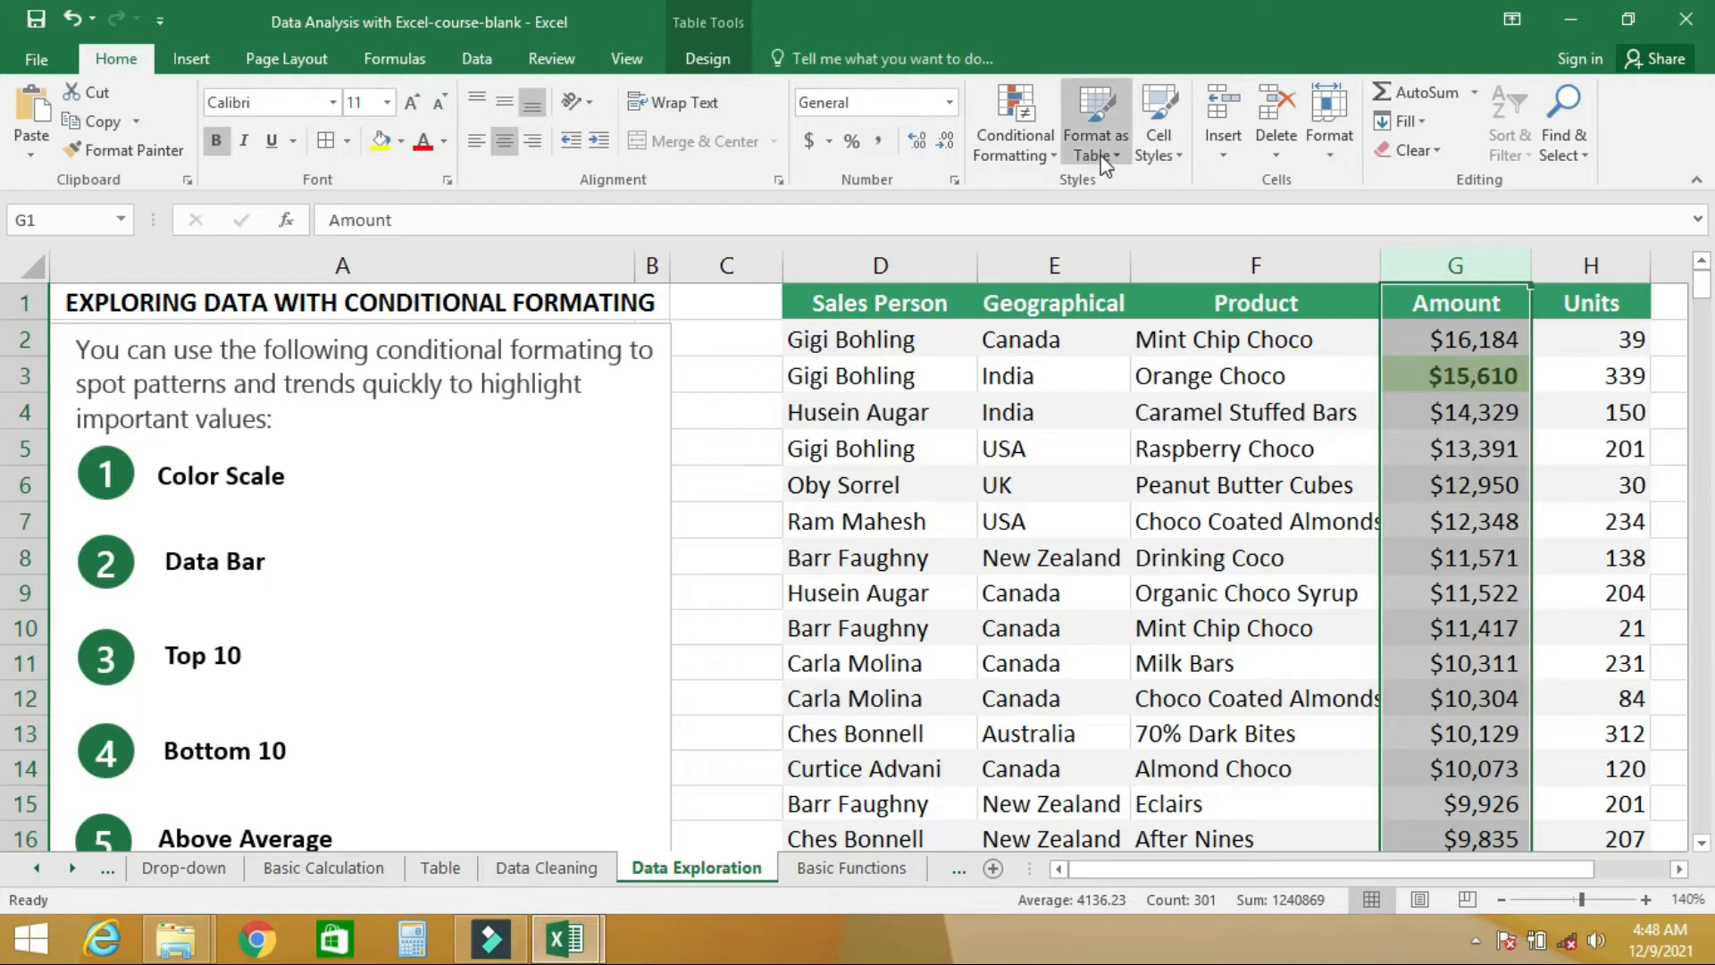
click(1016, 143)
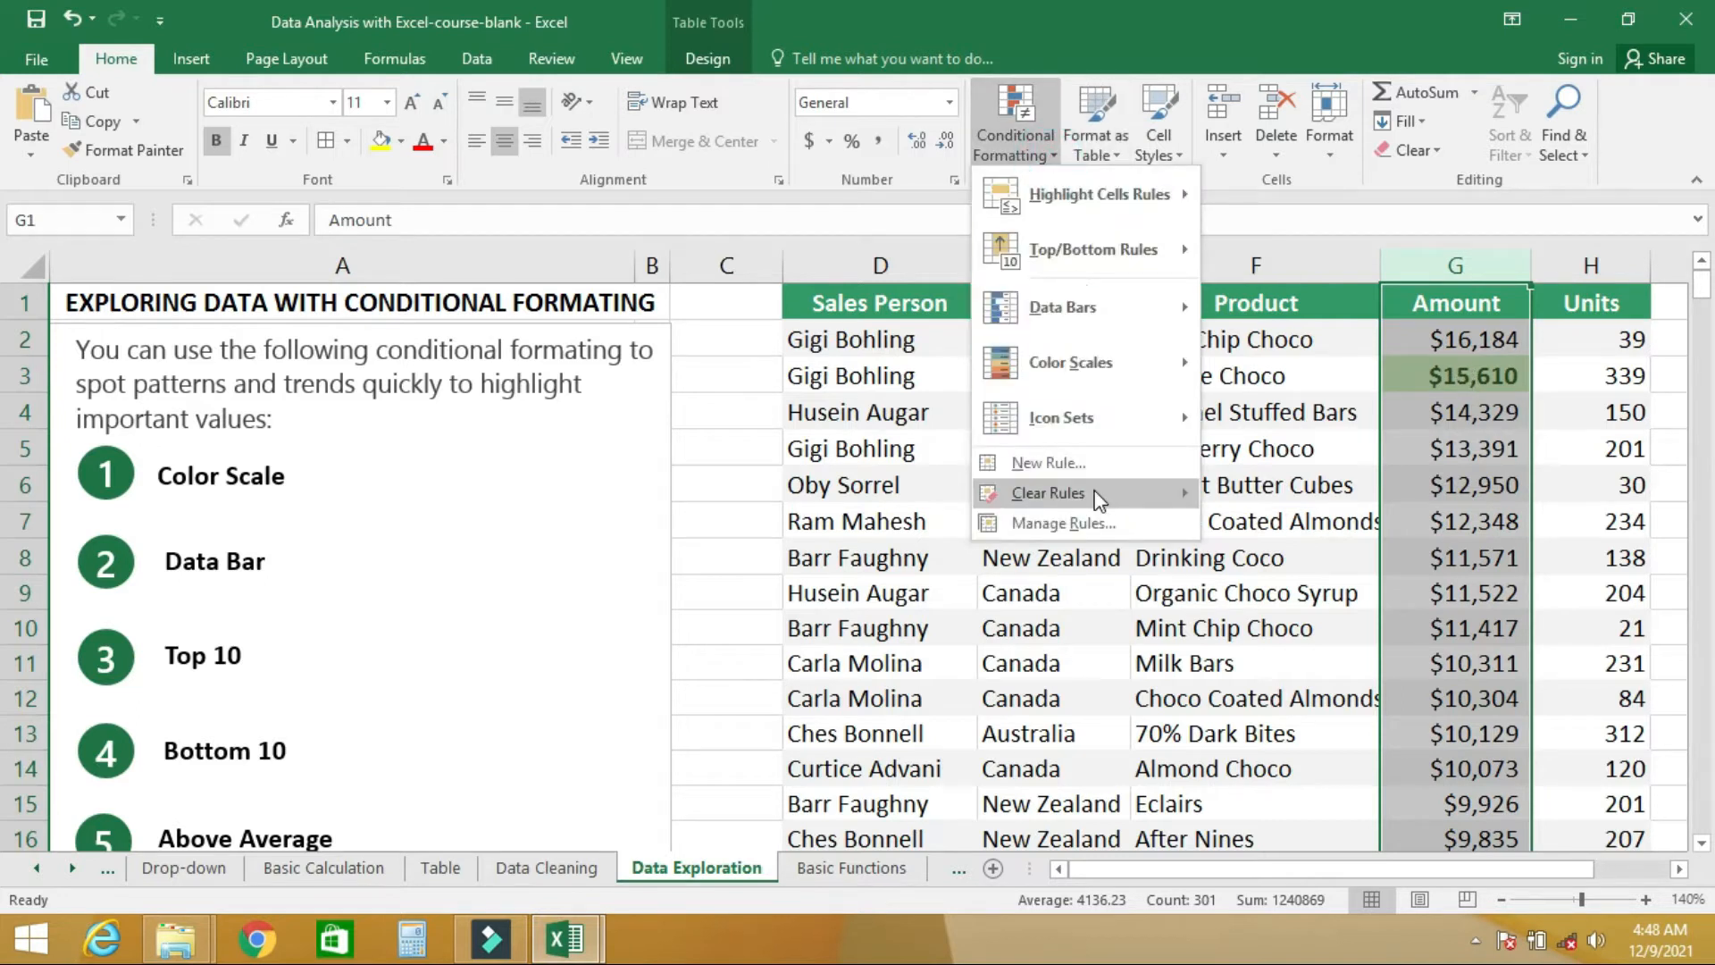
mouse_move(1149, 497)
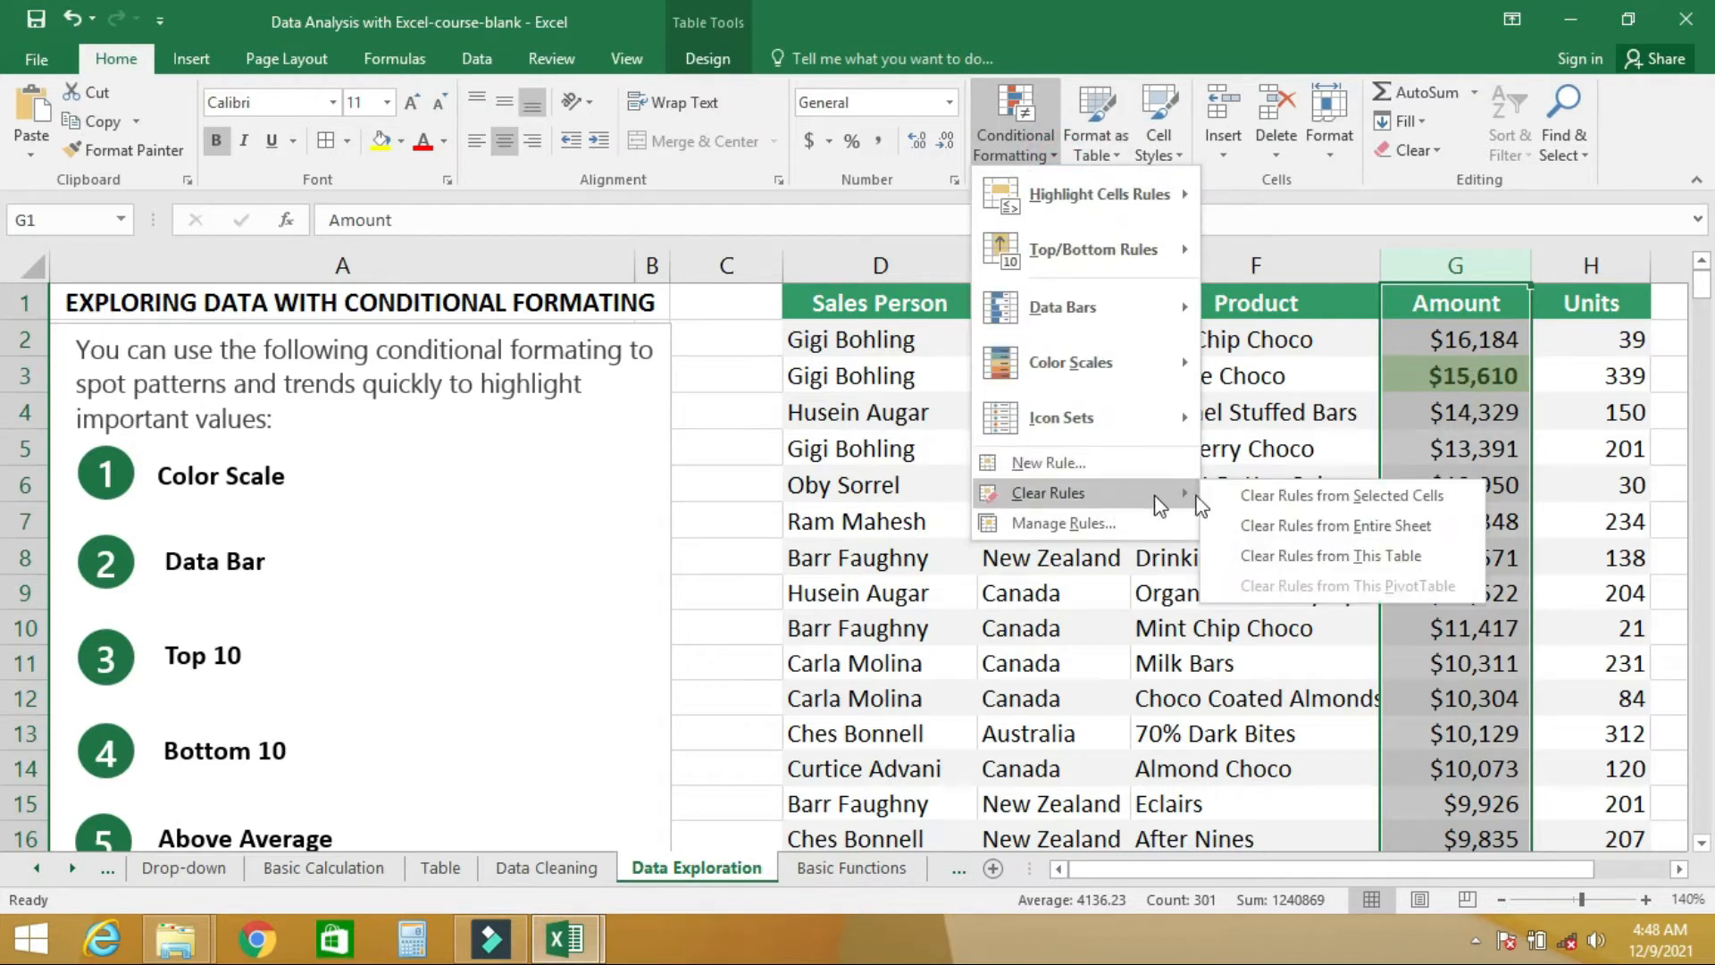
click(1276, 499)
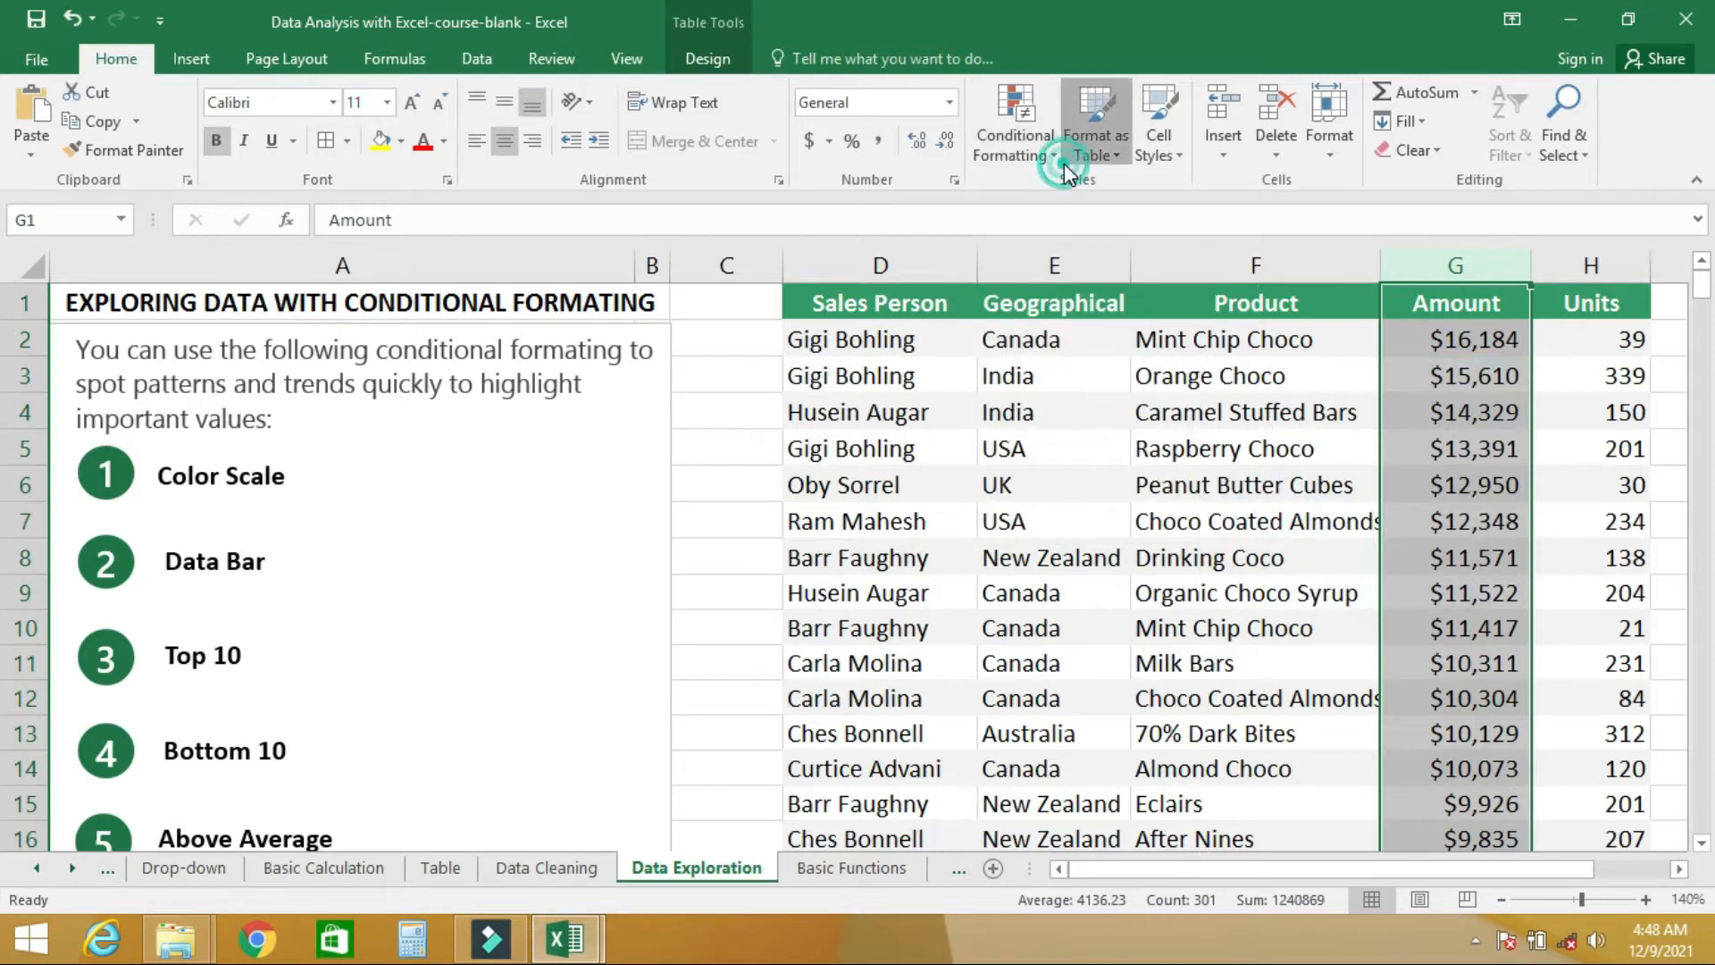
- Apply the Green-Yellow-Red color scale to the Amount column and review the shading down to the last row
click(1064, 166)
click(1038, 154)
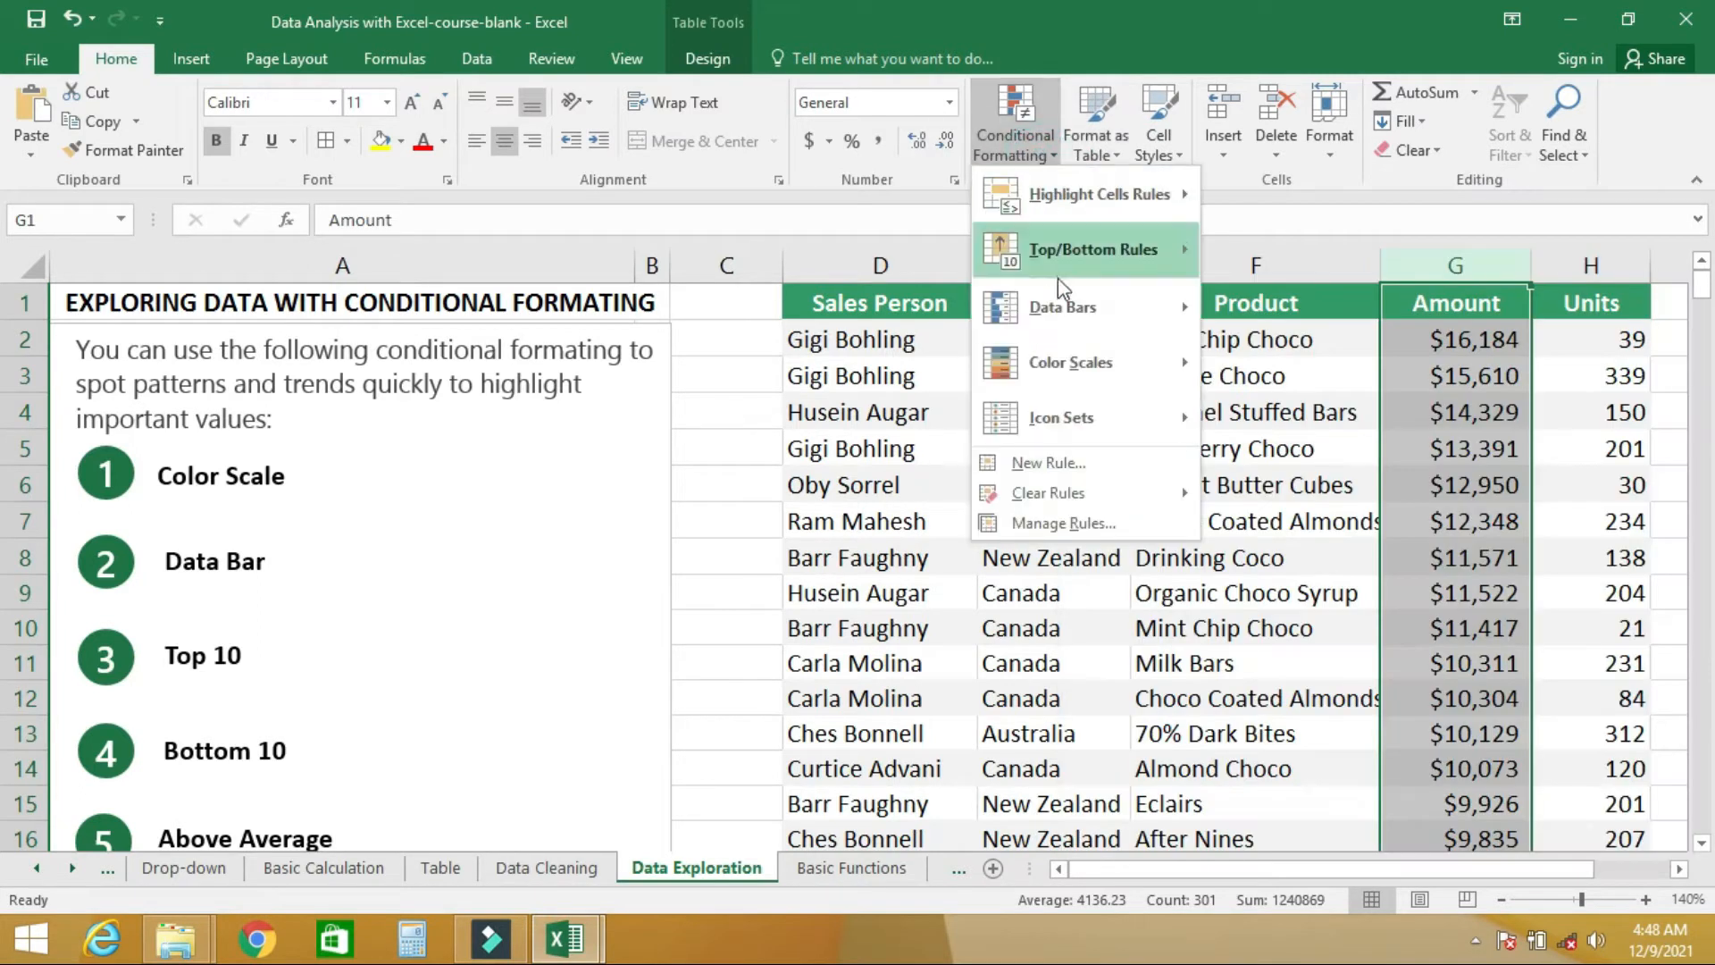
mouse_move(1077, 363)
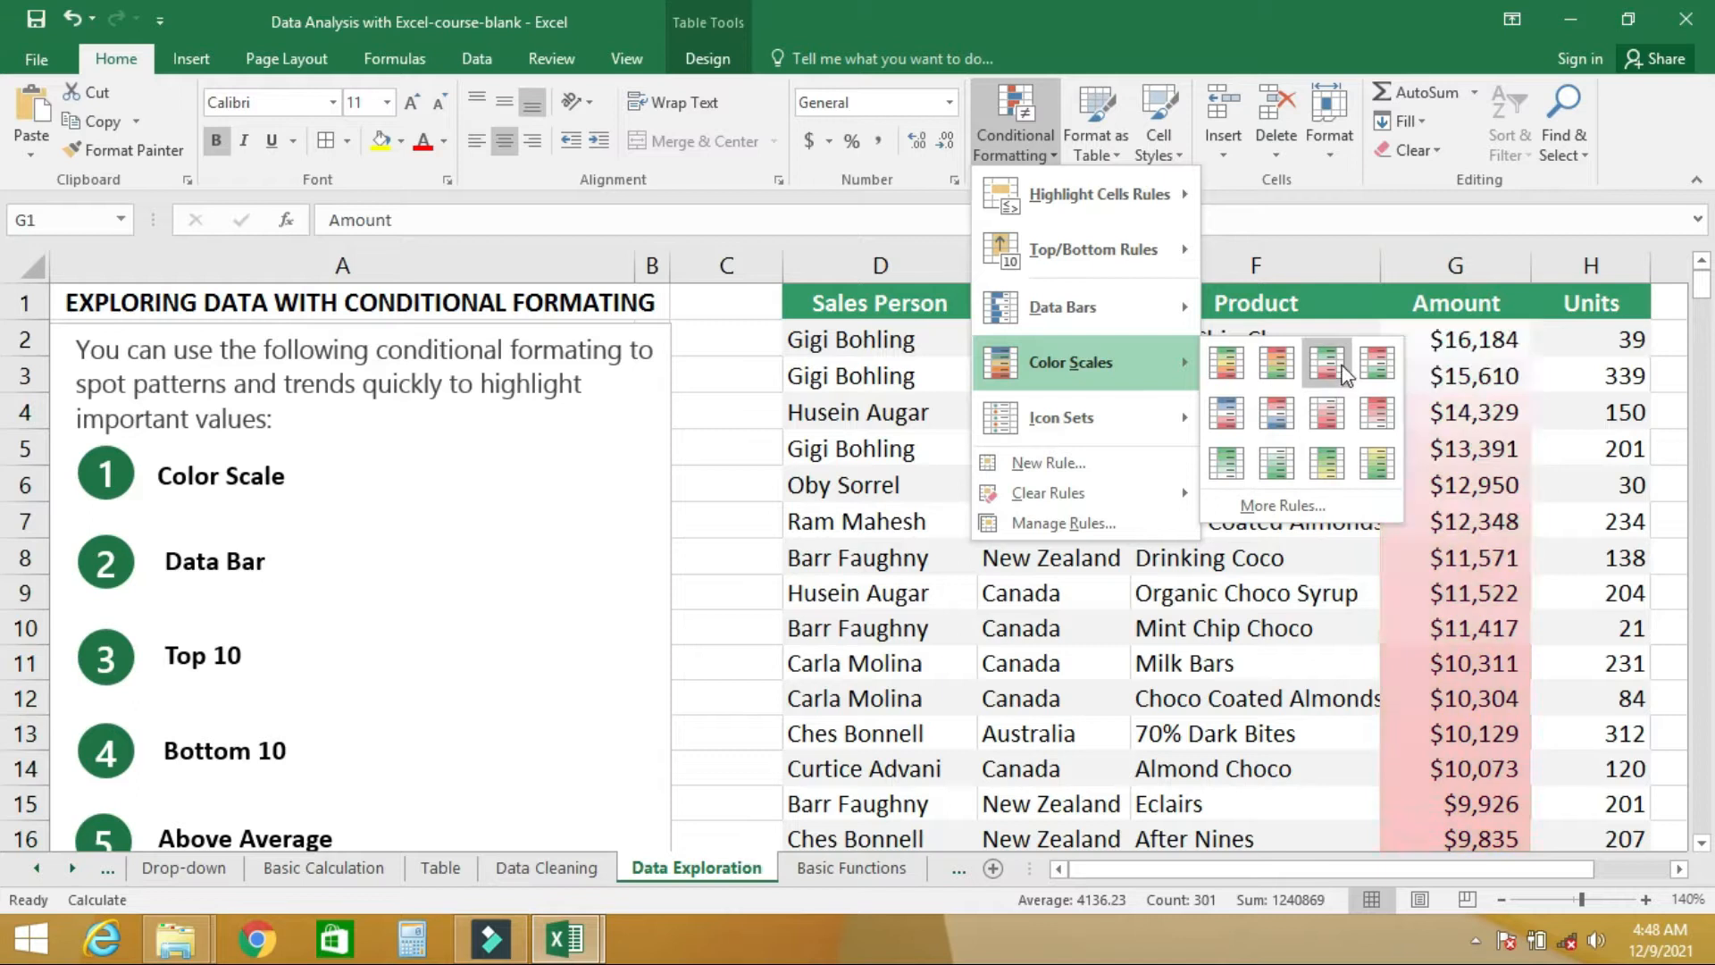
click(1230, 363)
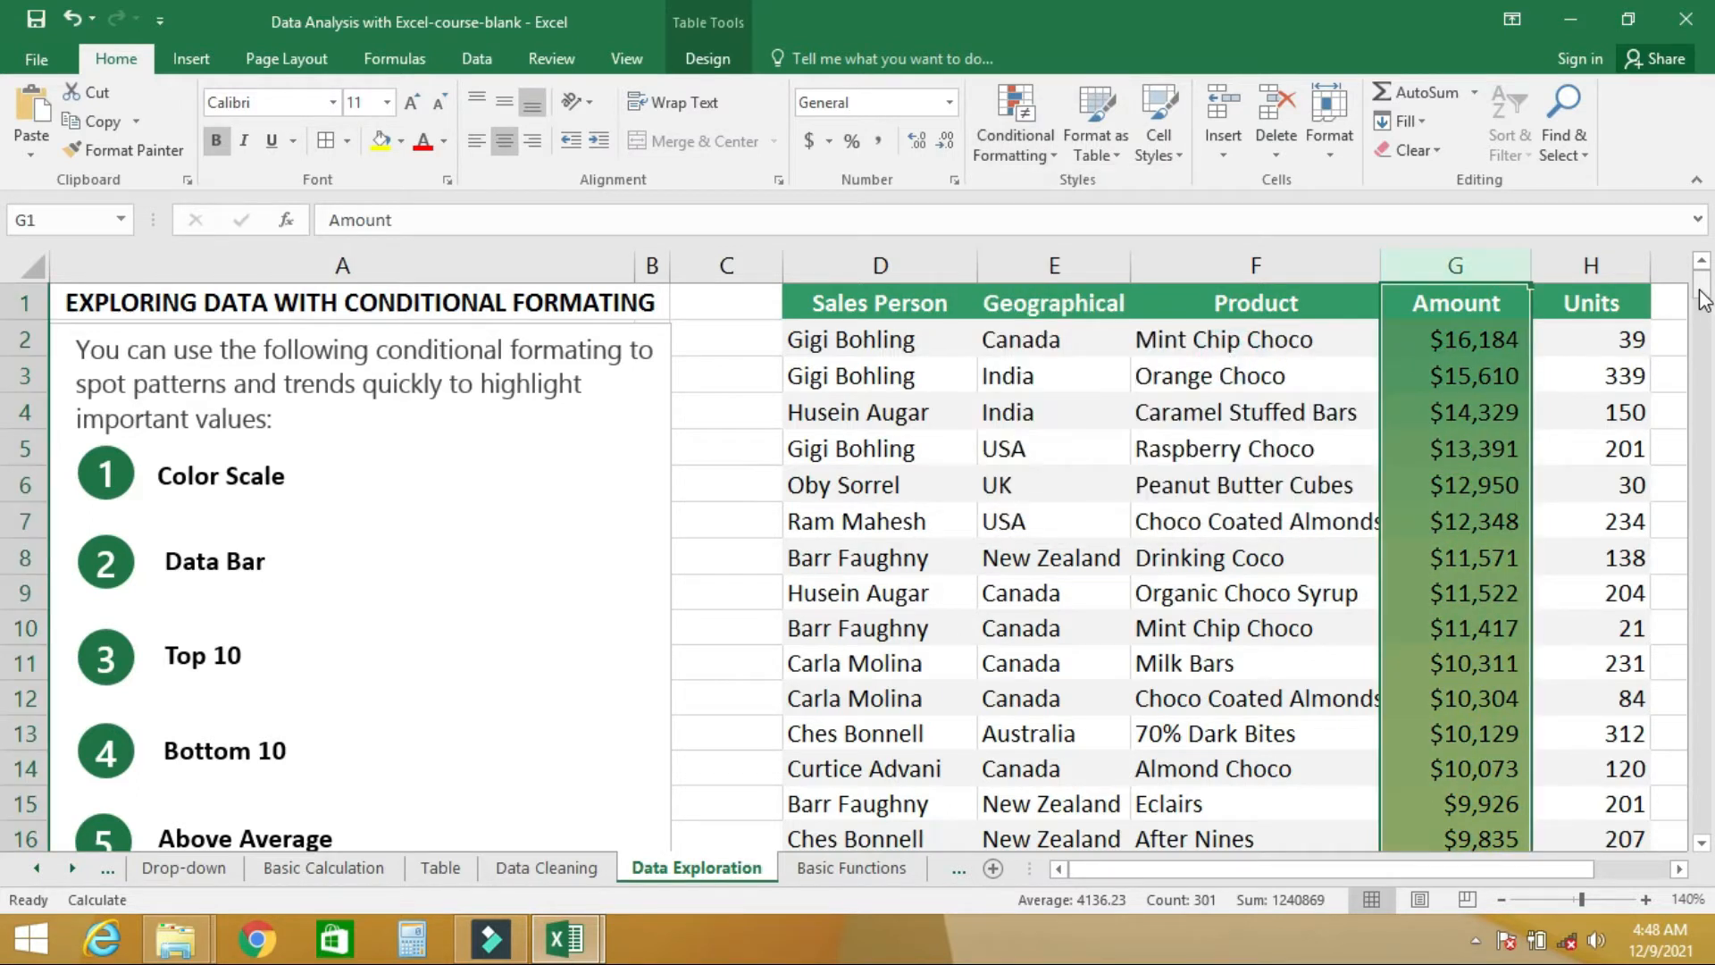
click(1458, 344)
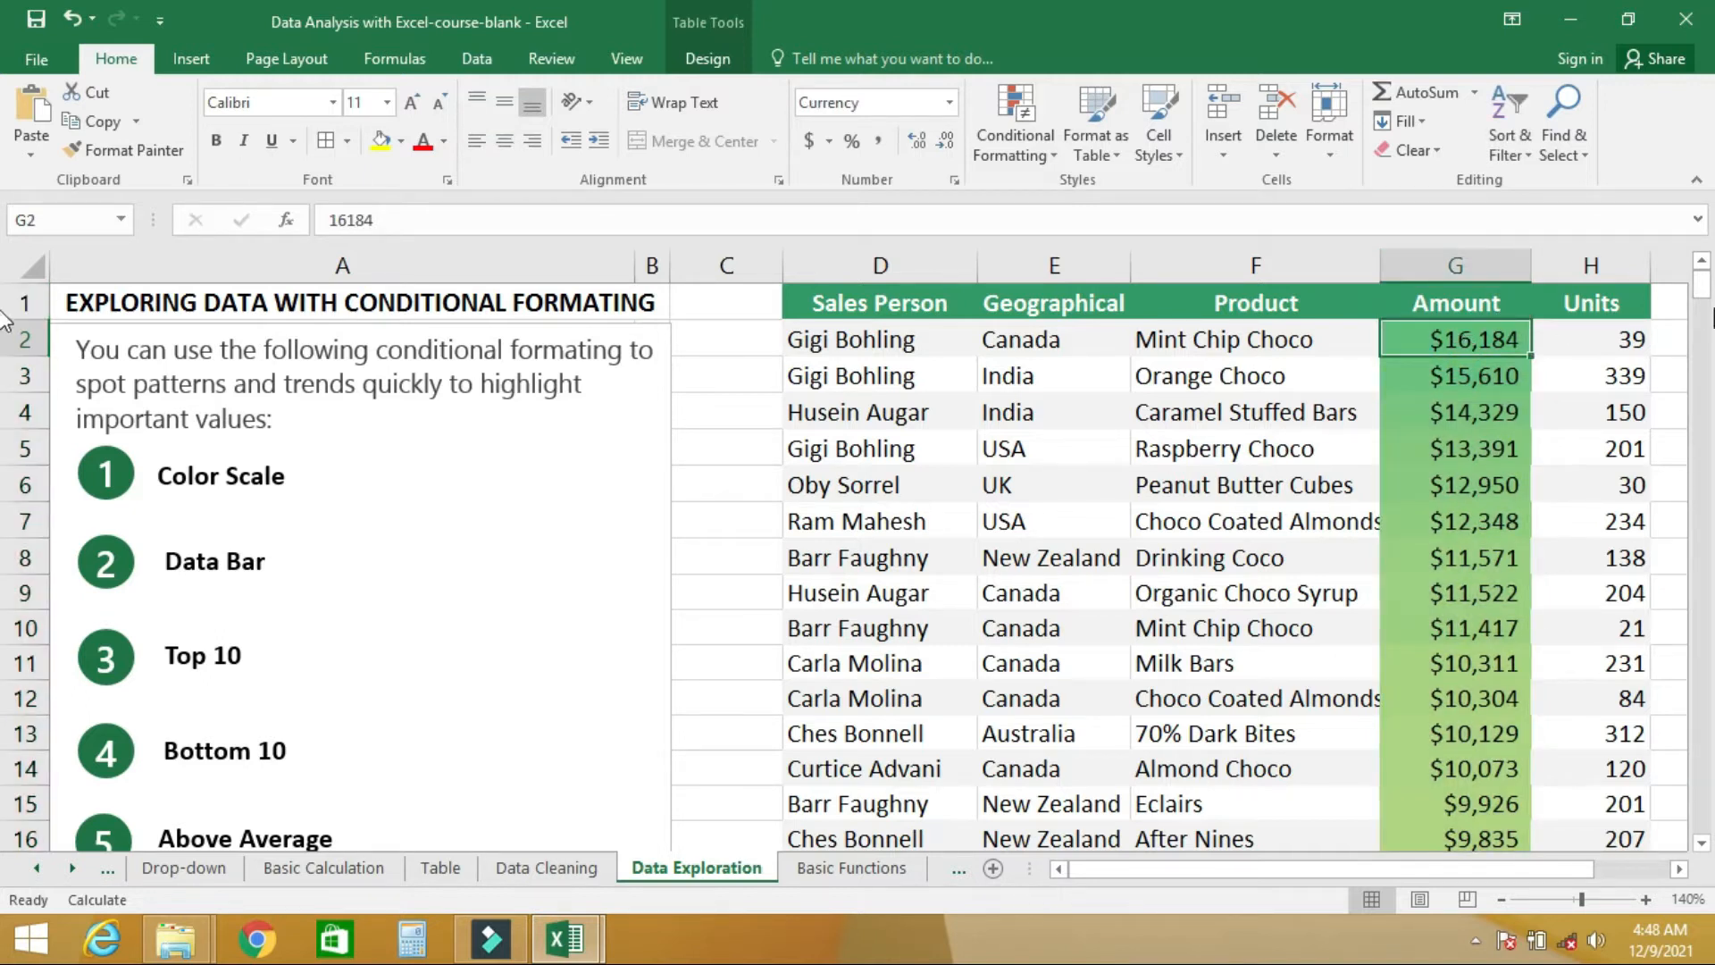
drag(1707, 304, 1705, 840)
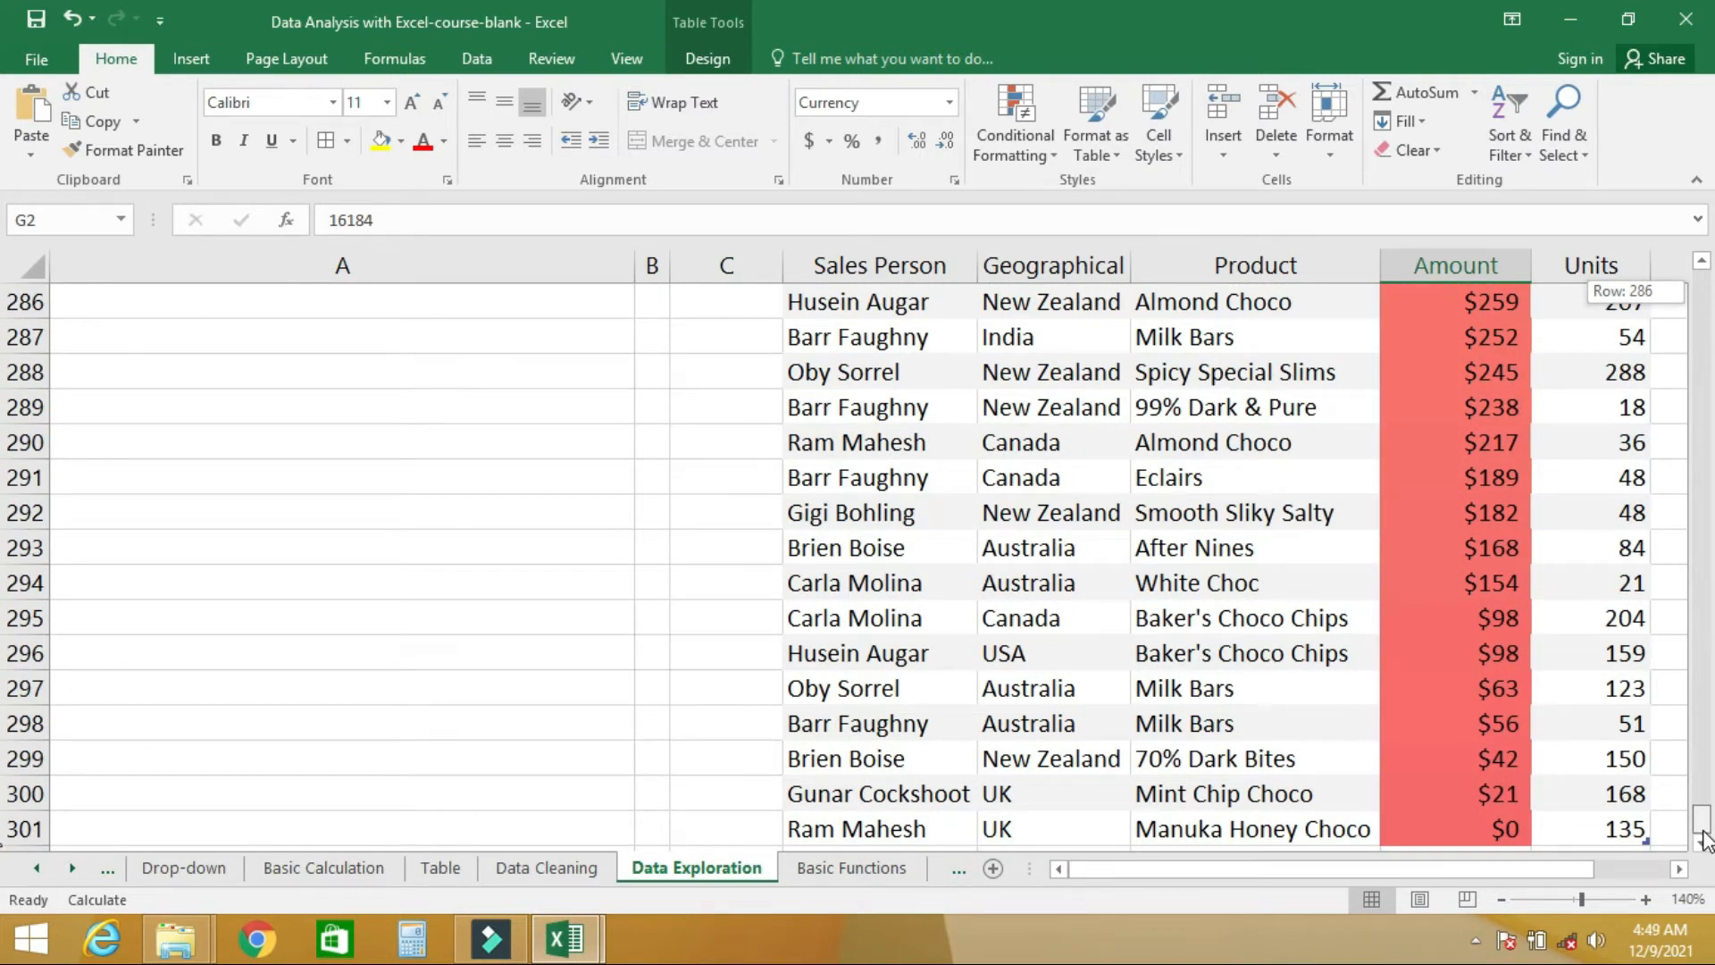
drag(1705, 840, 1712, 284)
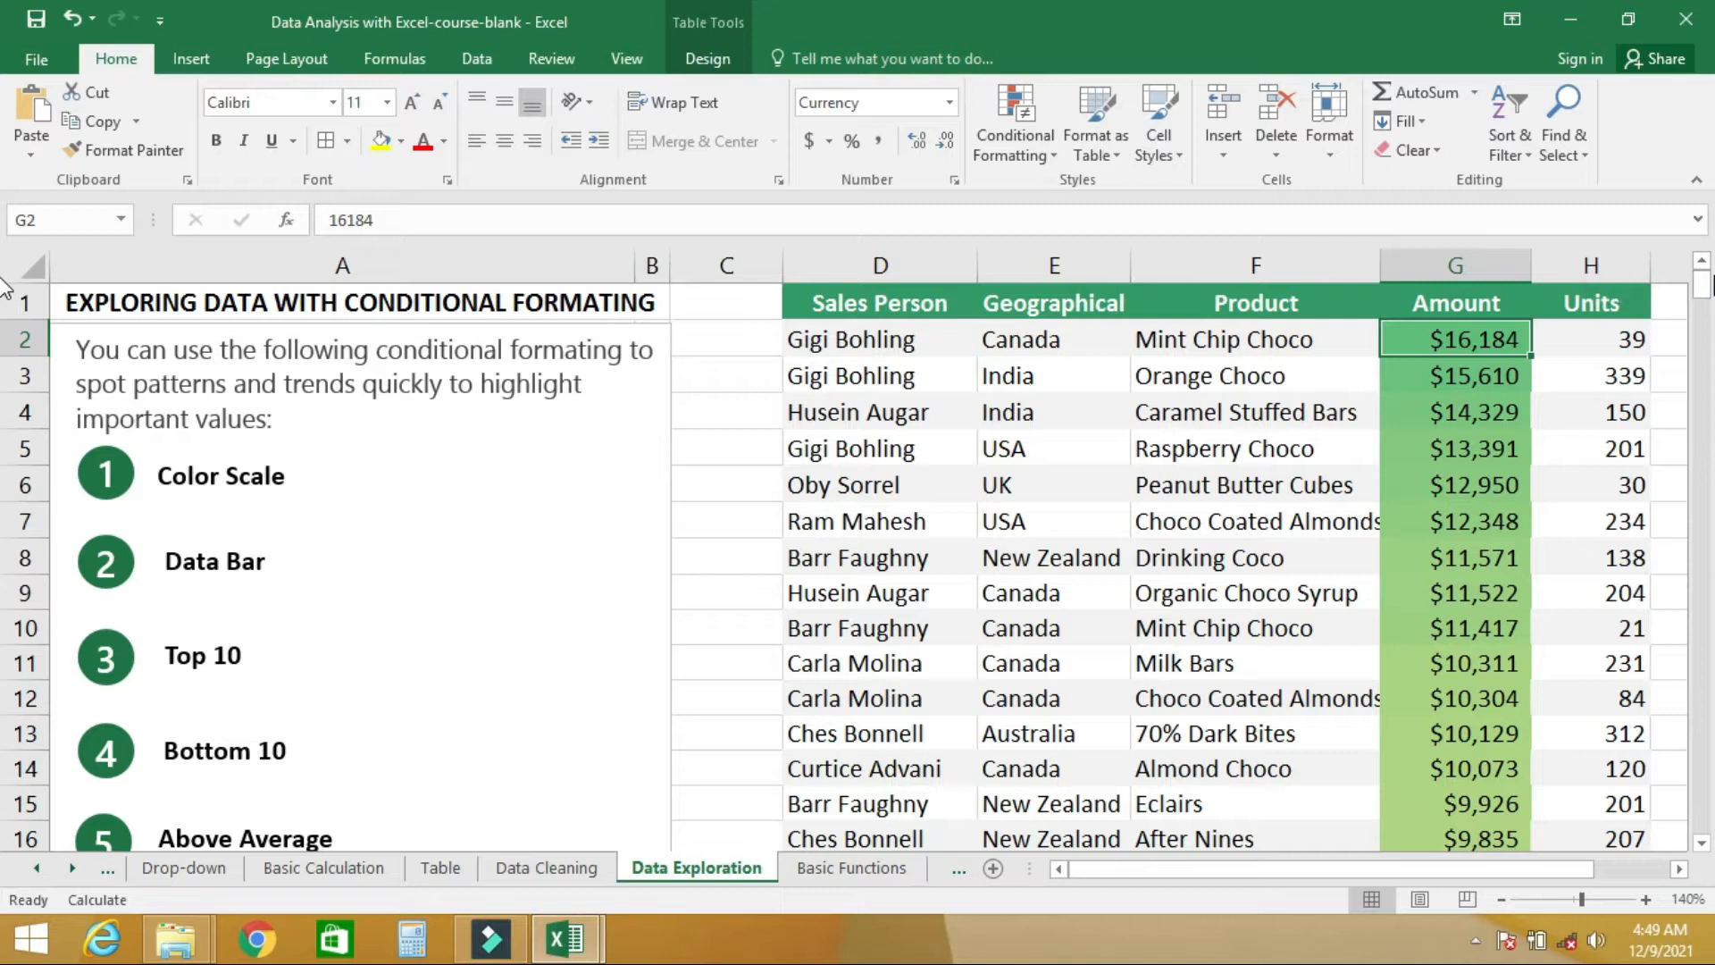
- Clear the conditional formatting rules from the entire sheet
click(1052, 150)
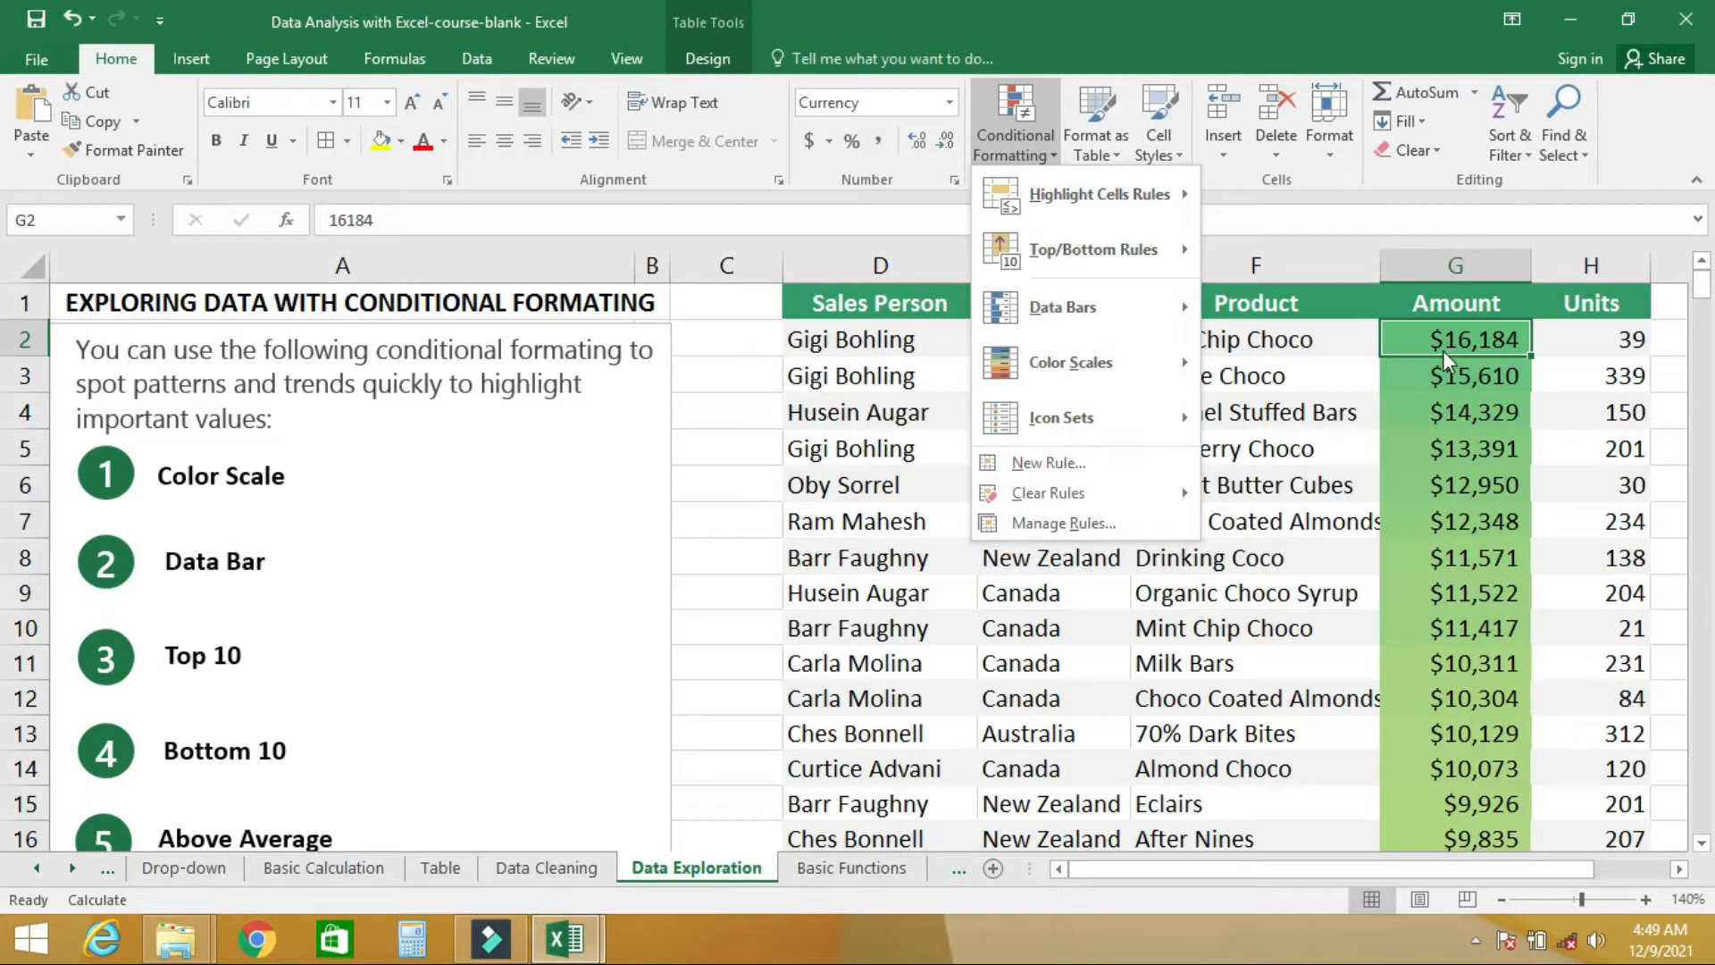
mouse_move(1063, 502)
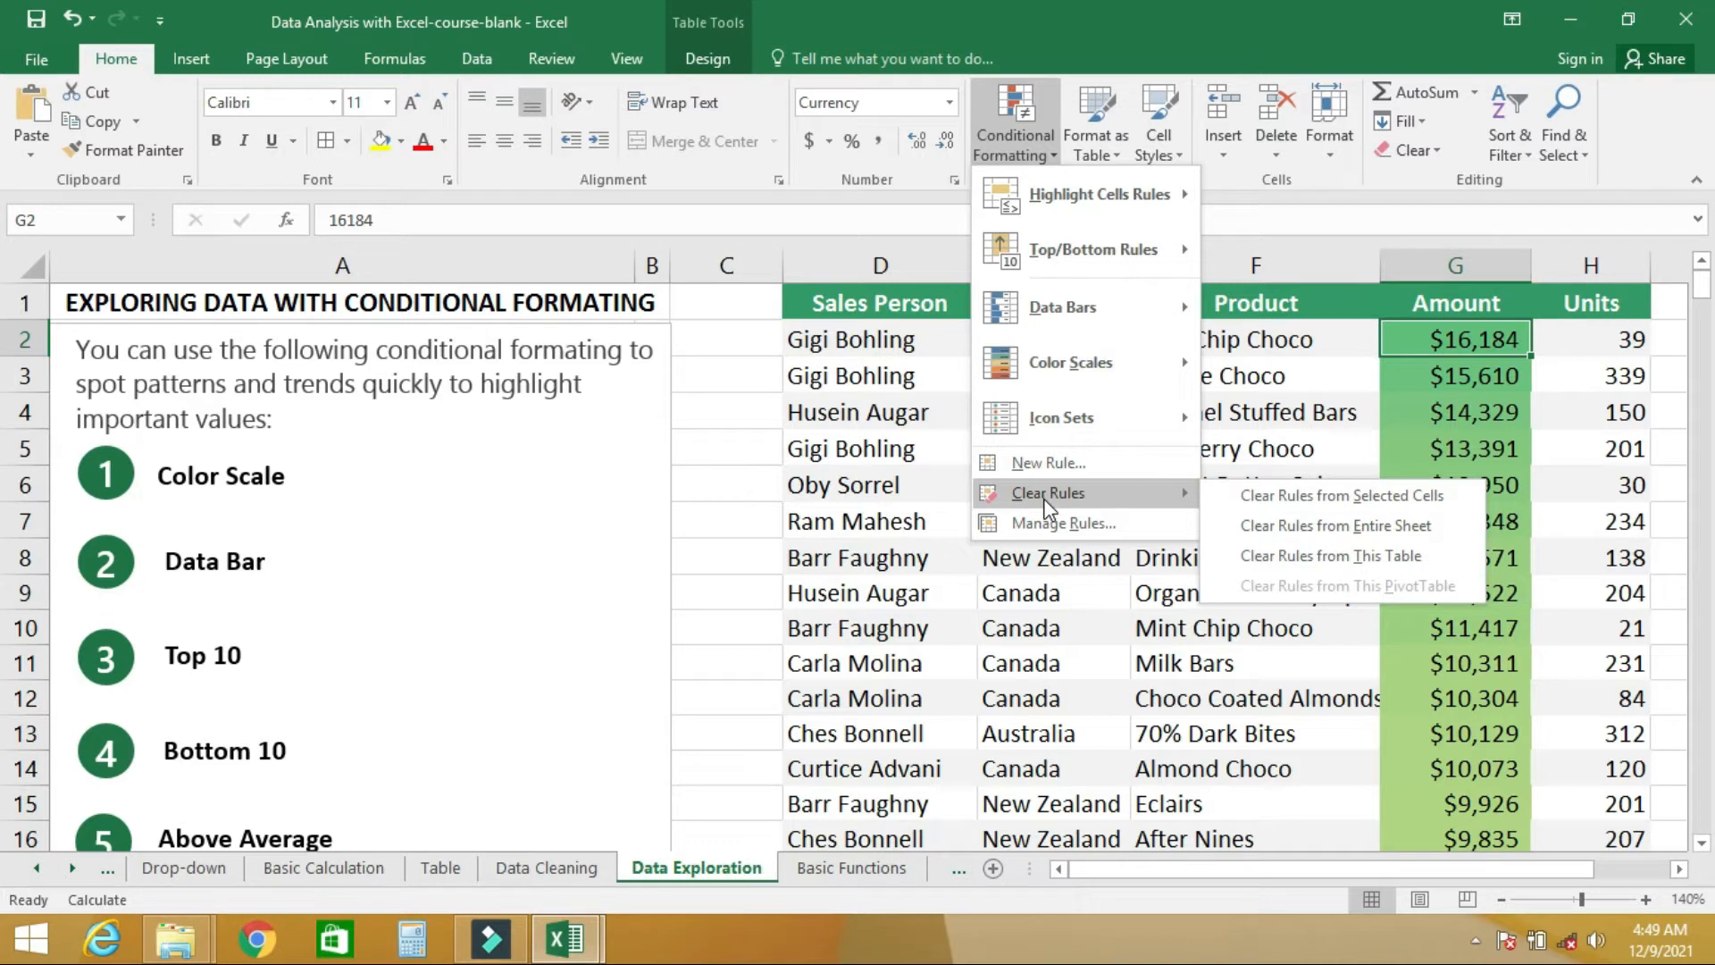
click(1305, 525)
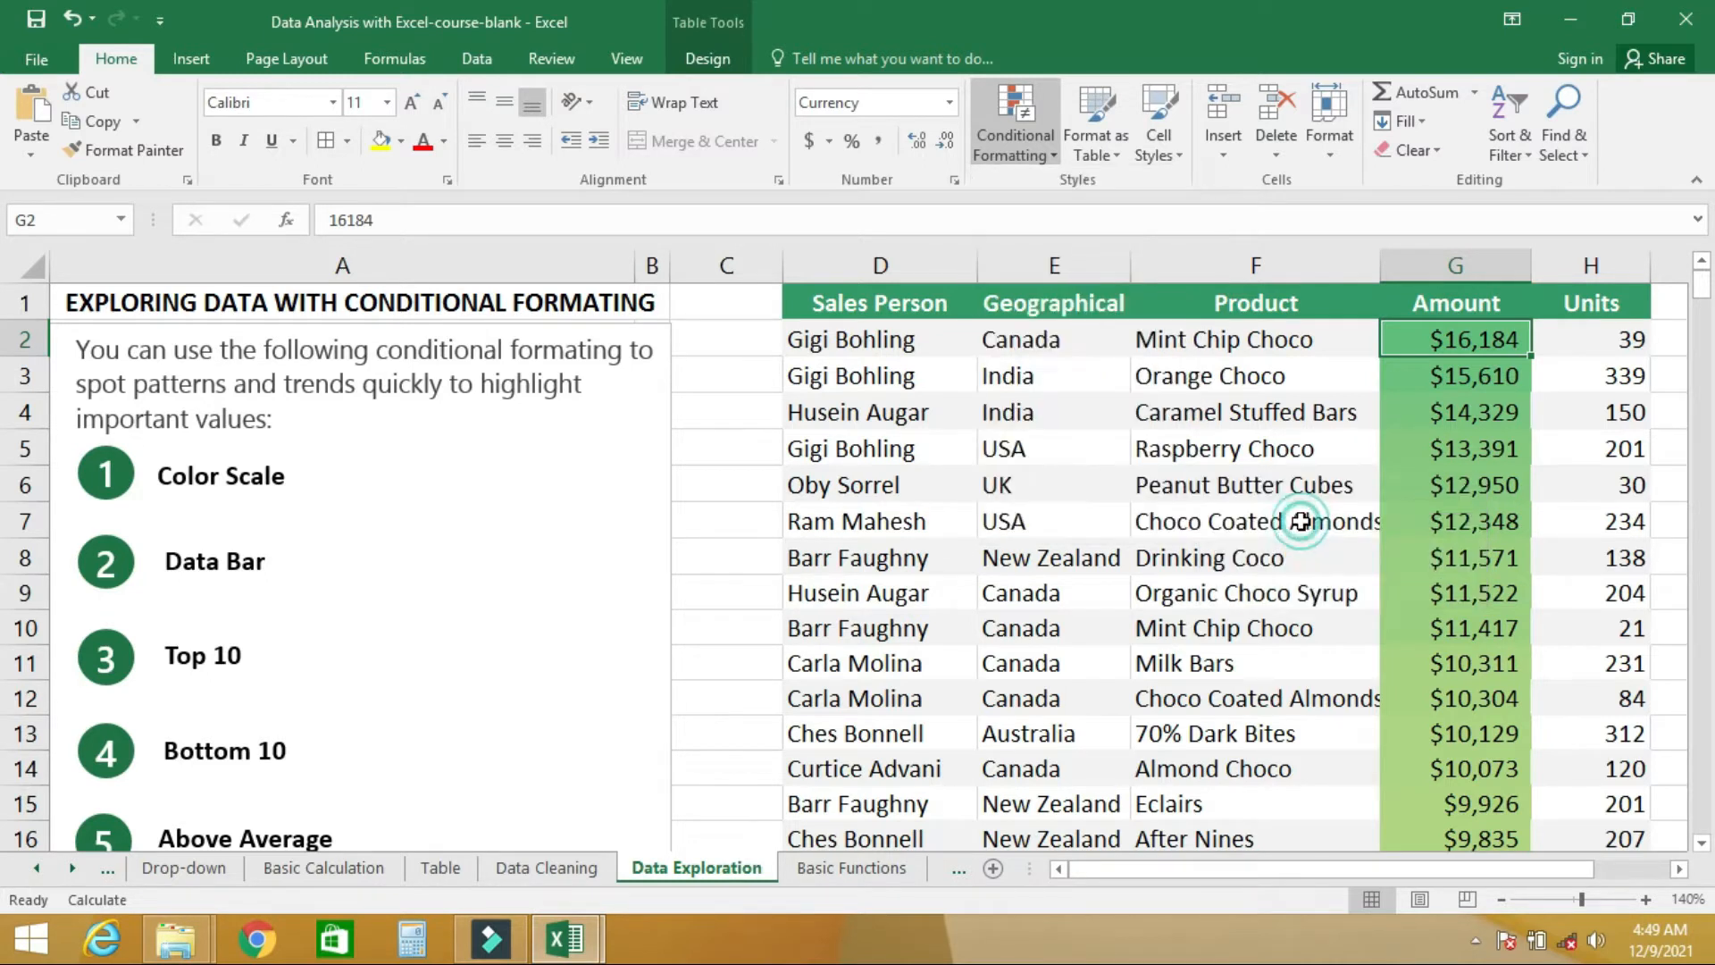
- Apply blue solid-fill data bars to the whole Amount column
click(1047, 148)
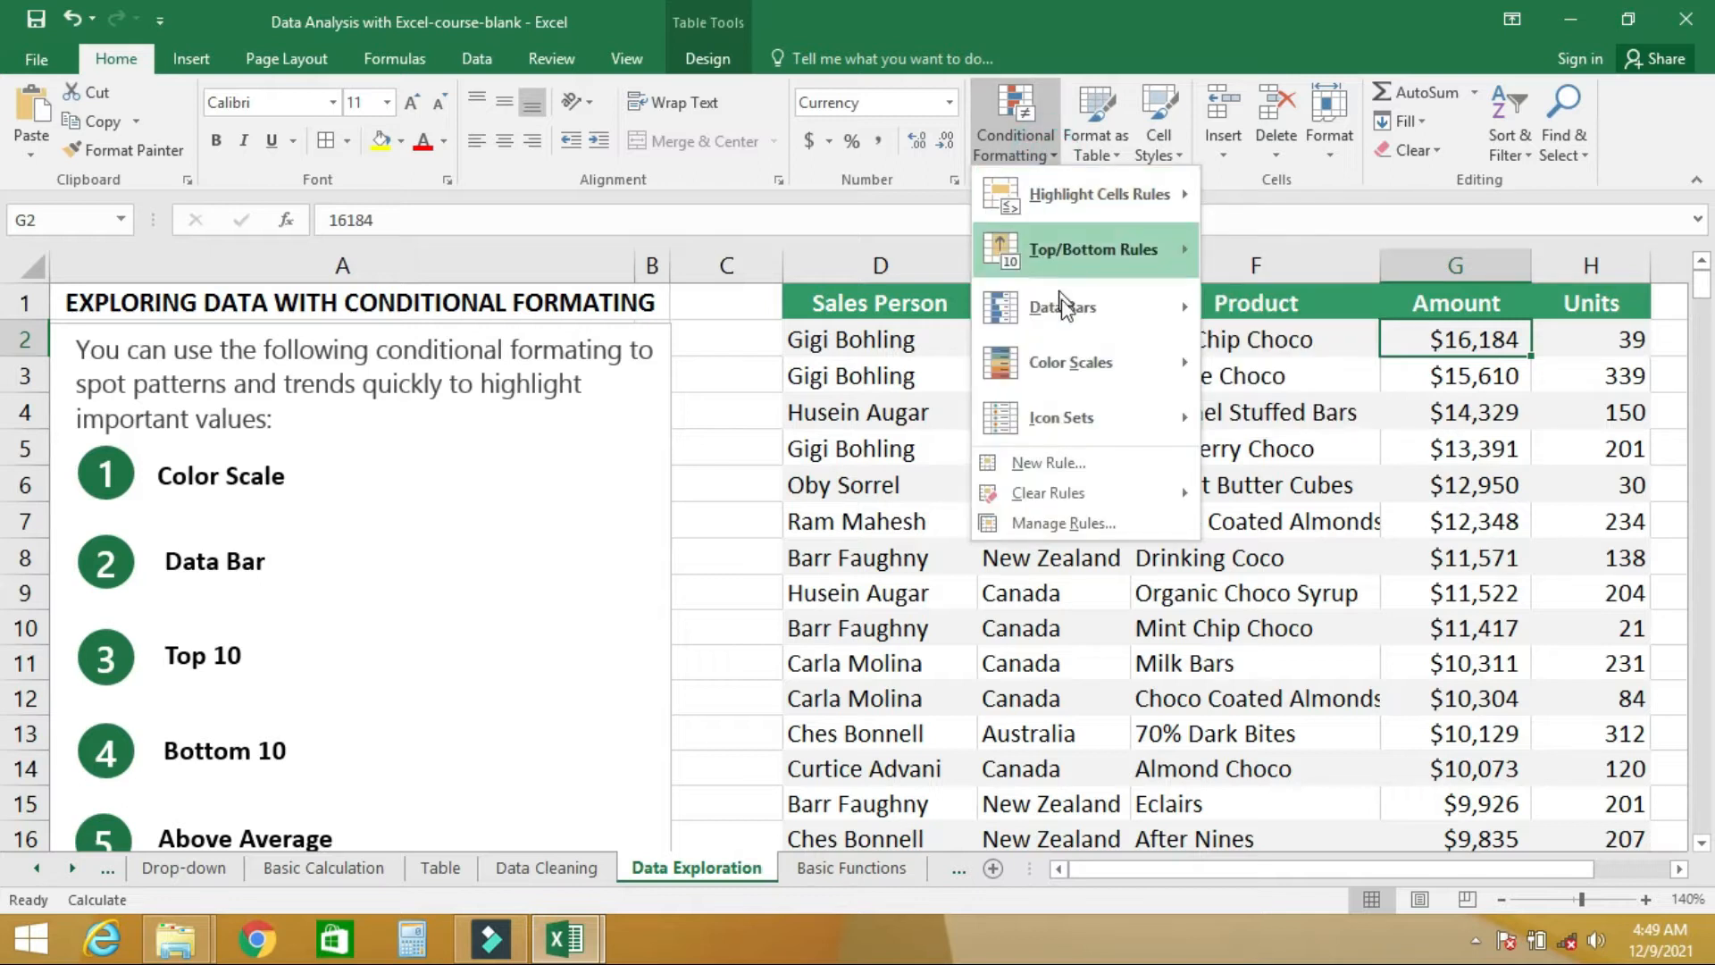
mouse_move(1105, 312)
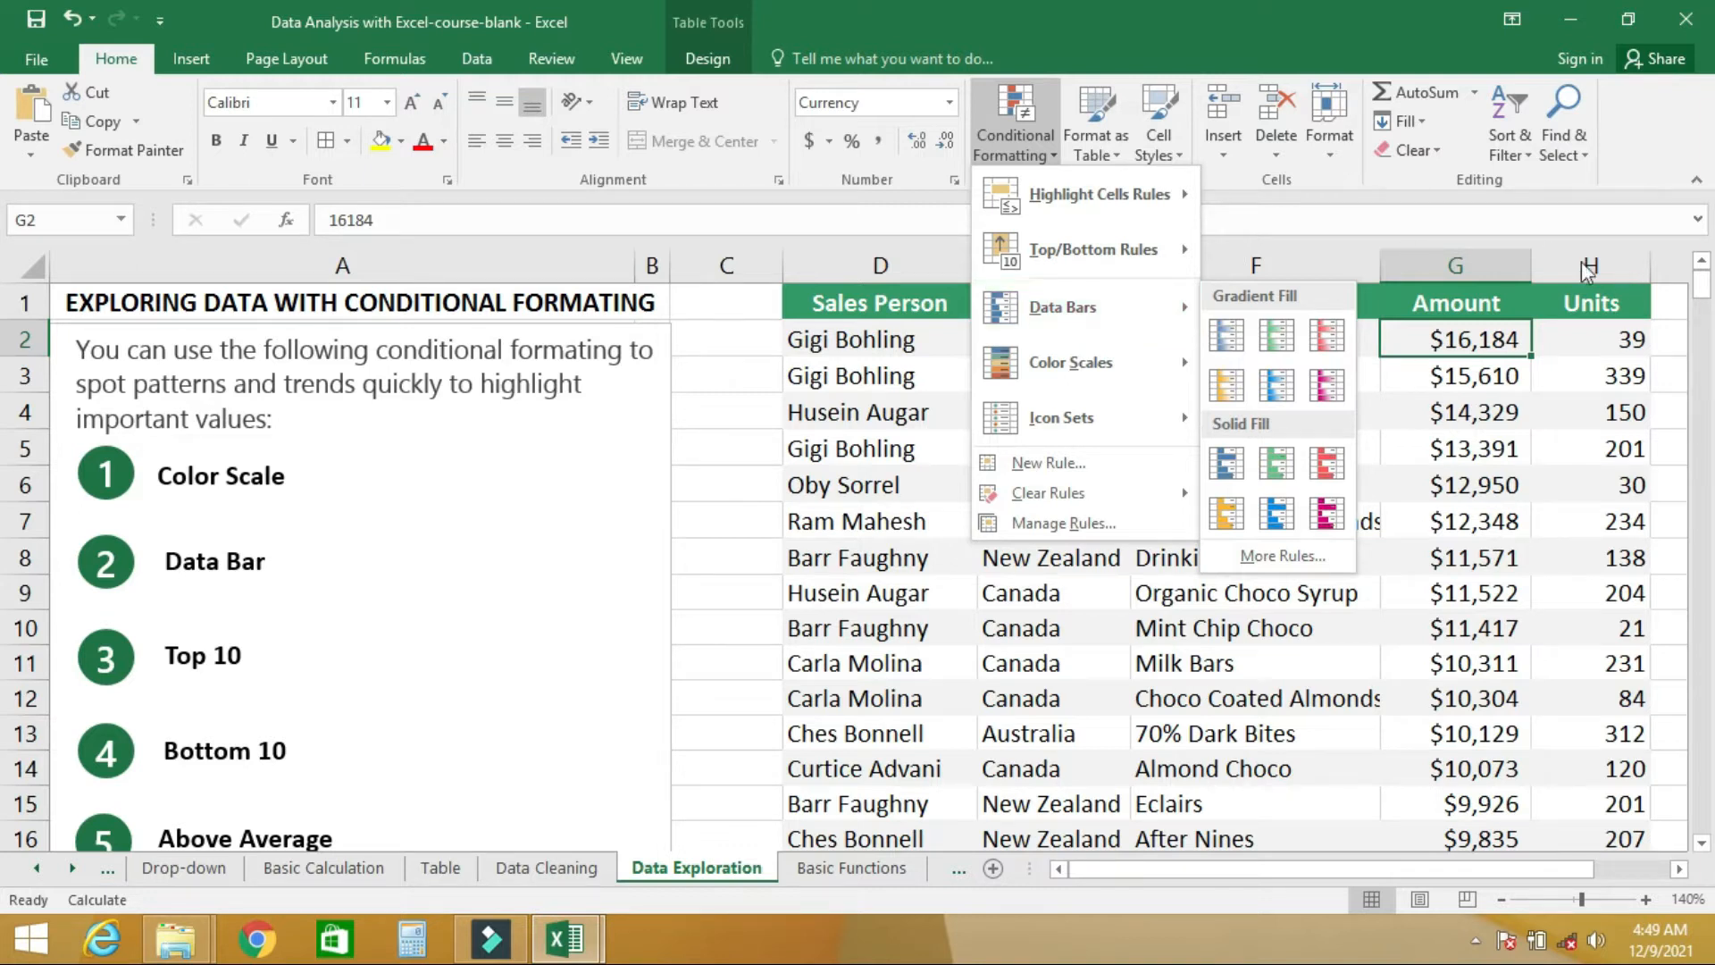
click(1466, 265)
click(1466, 265)
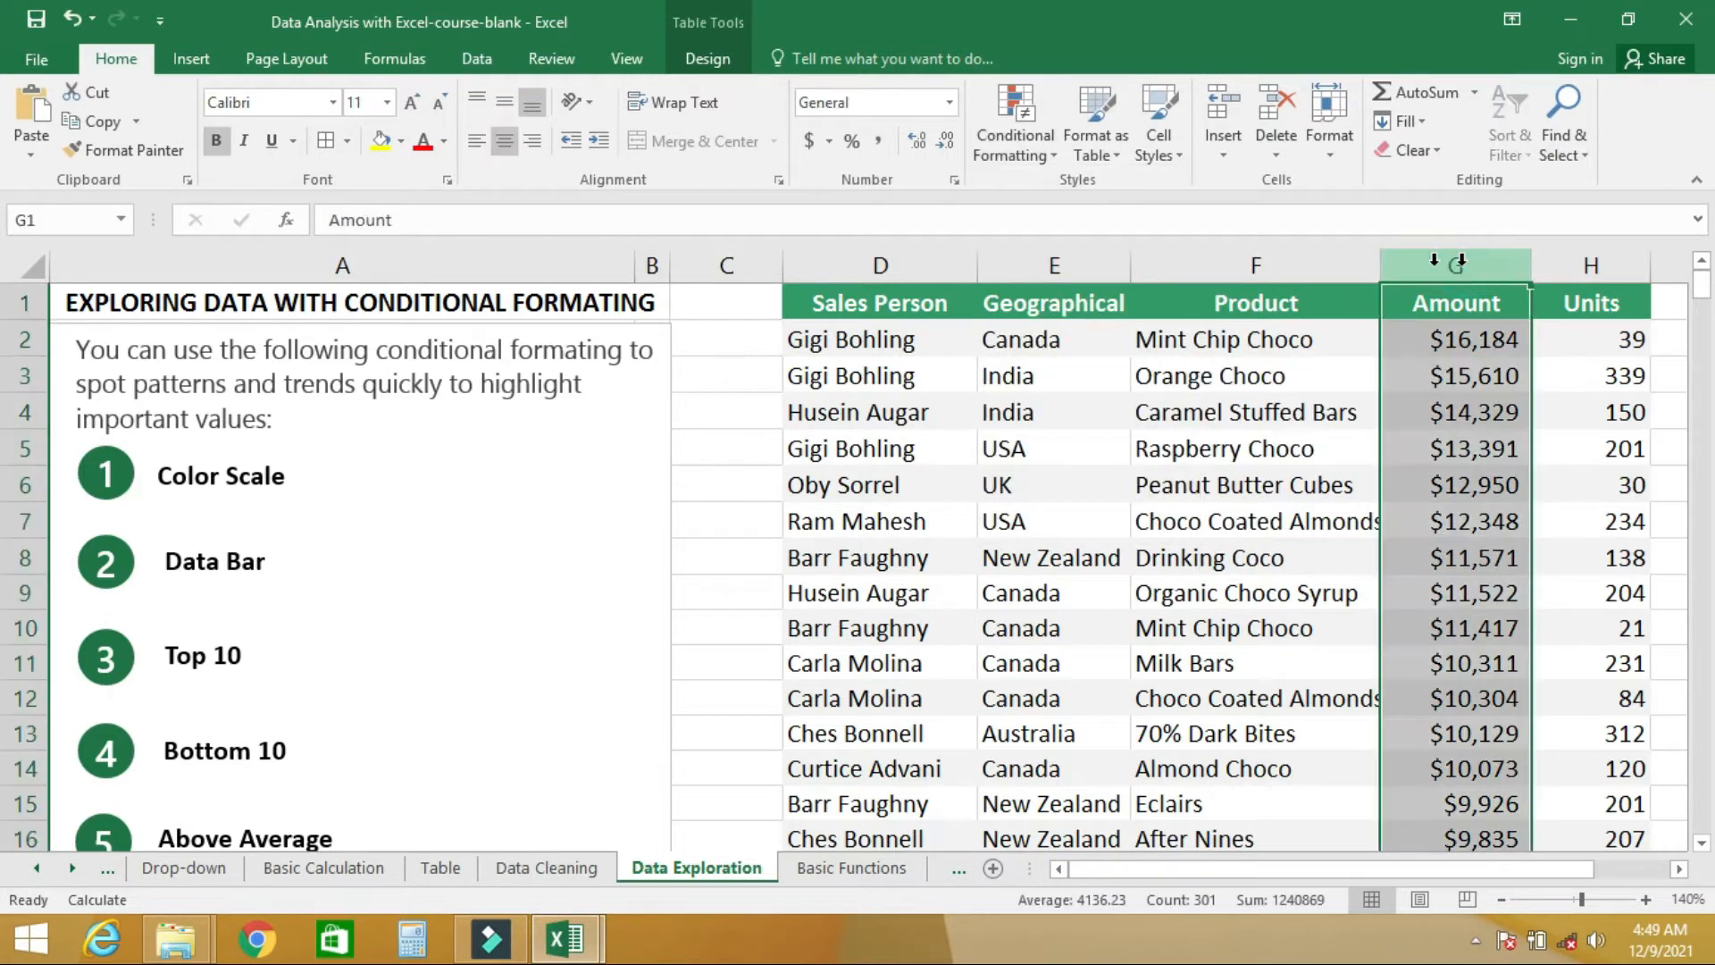
click(1051, 157)
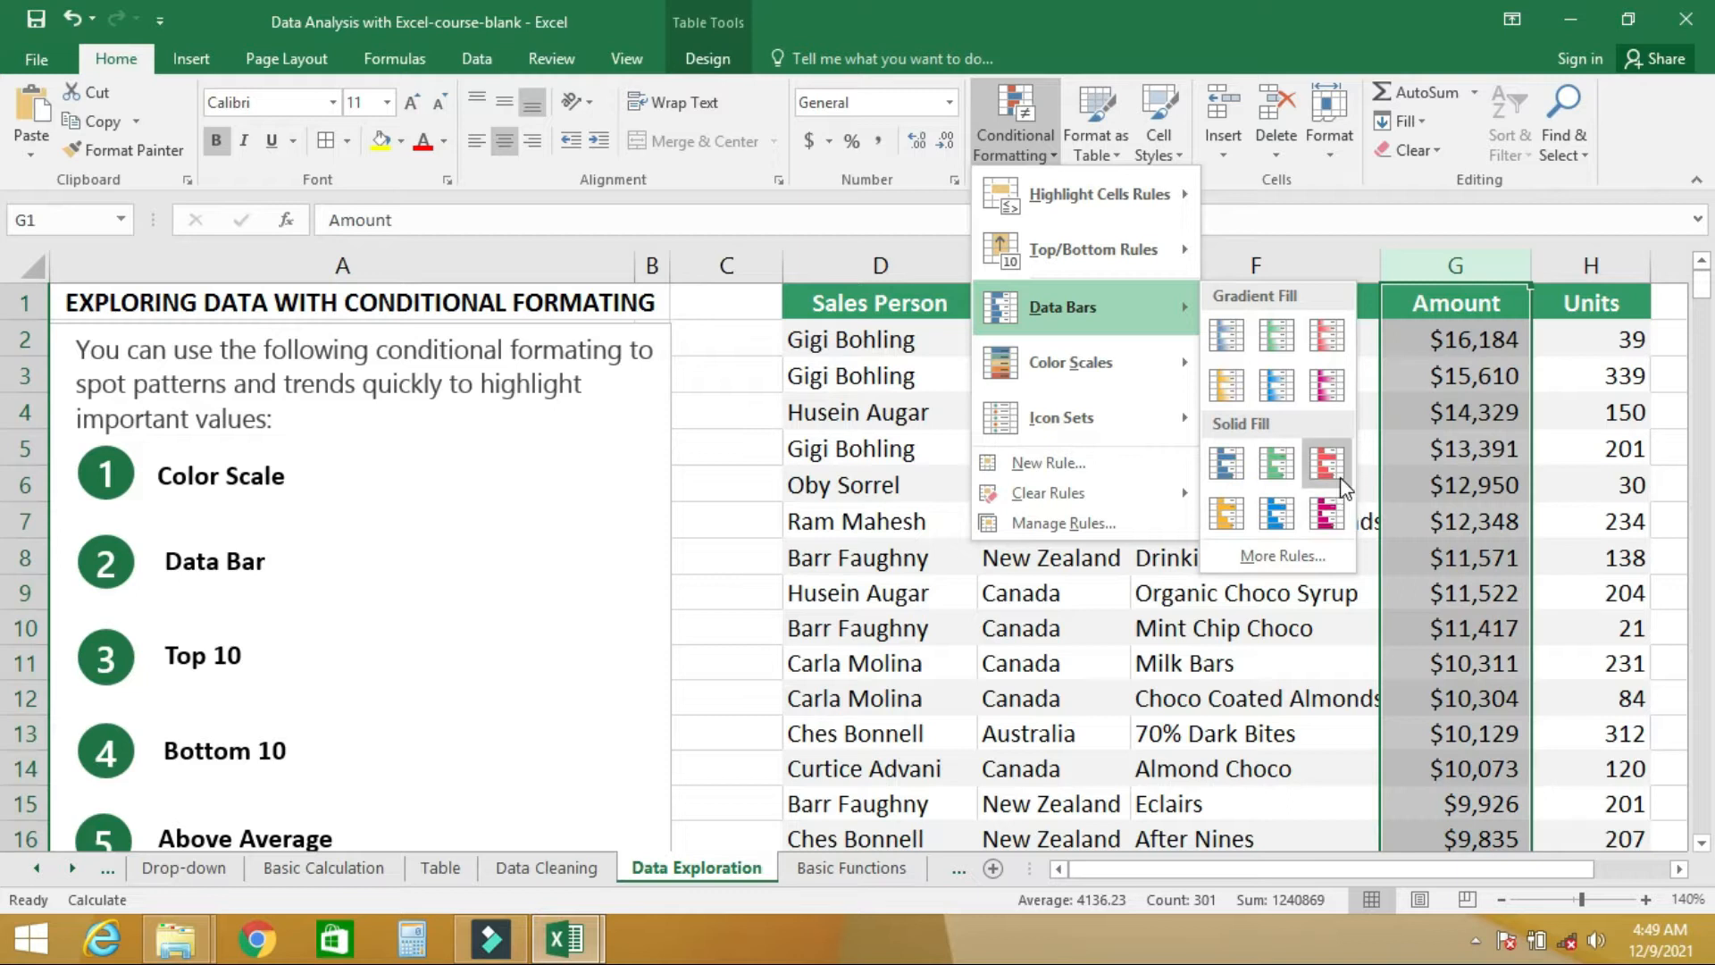
click(1230, 464)
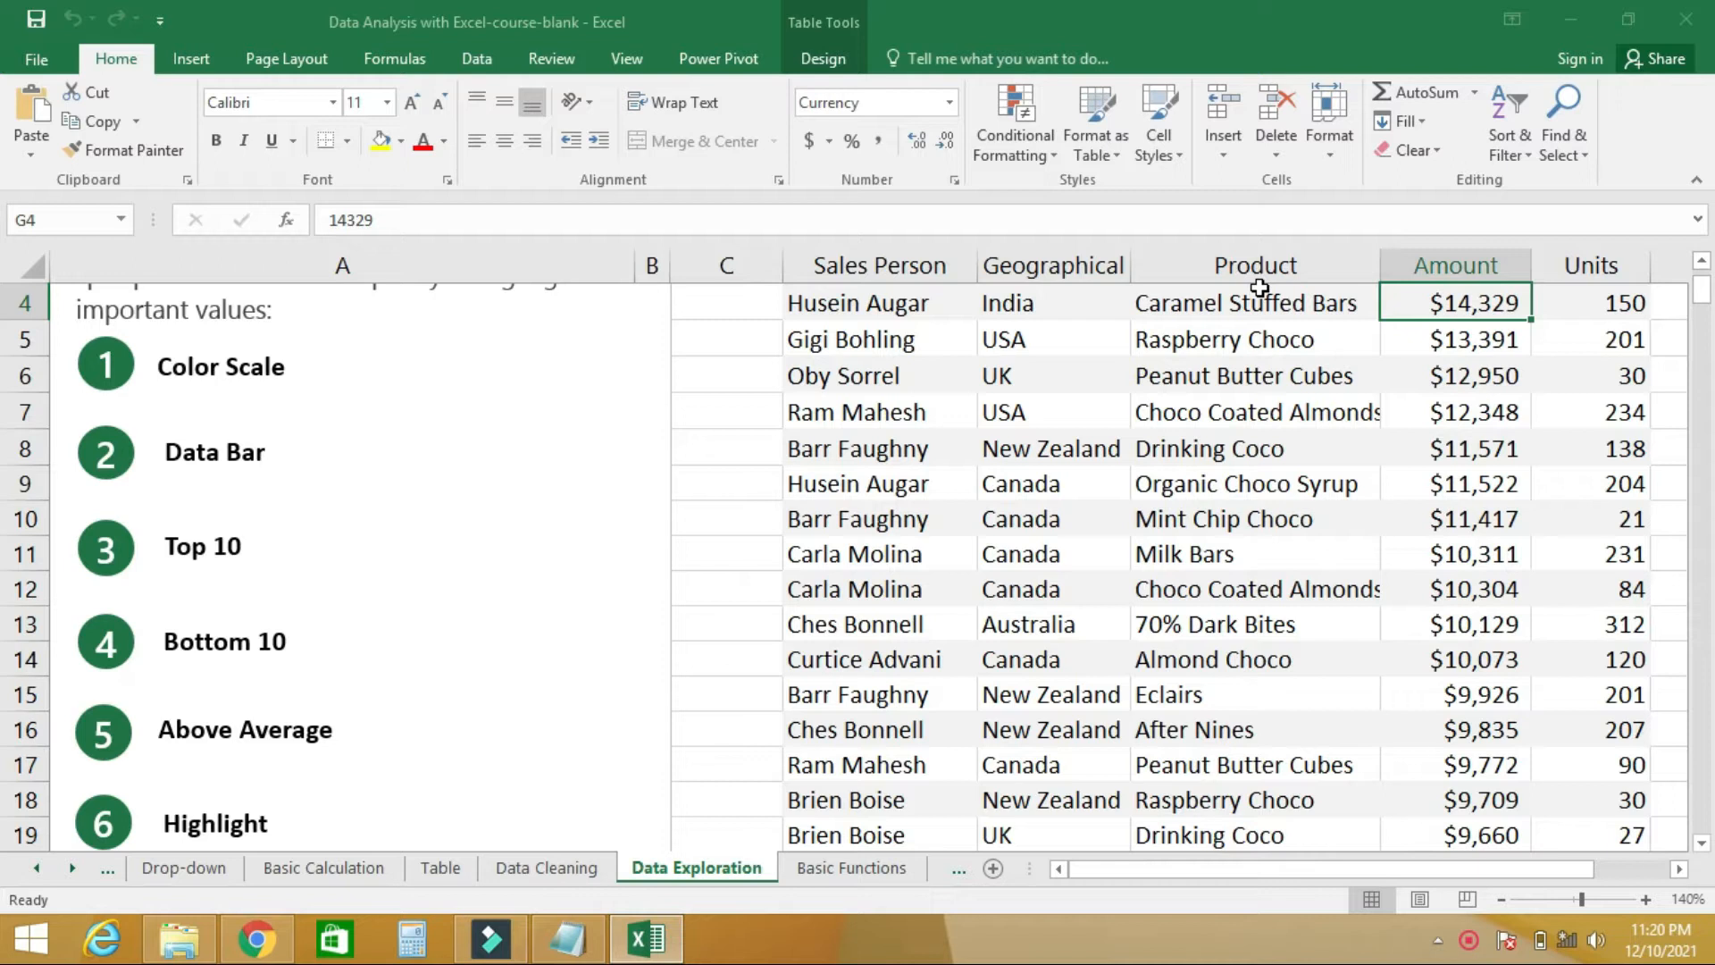
- Highlight the top 10 items in the Amount column with Light Red Fill with Dark Red Text
click(1466, 264)
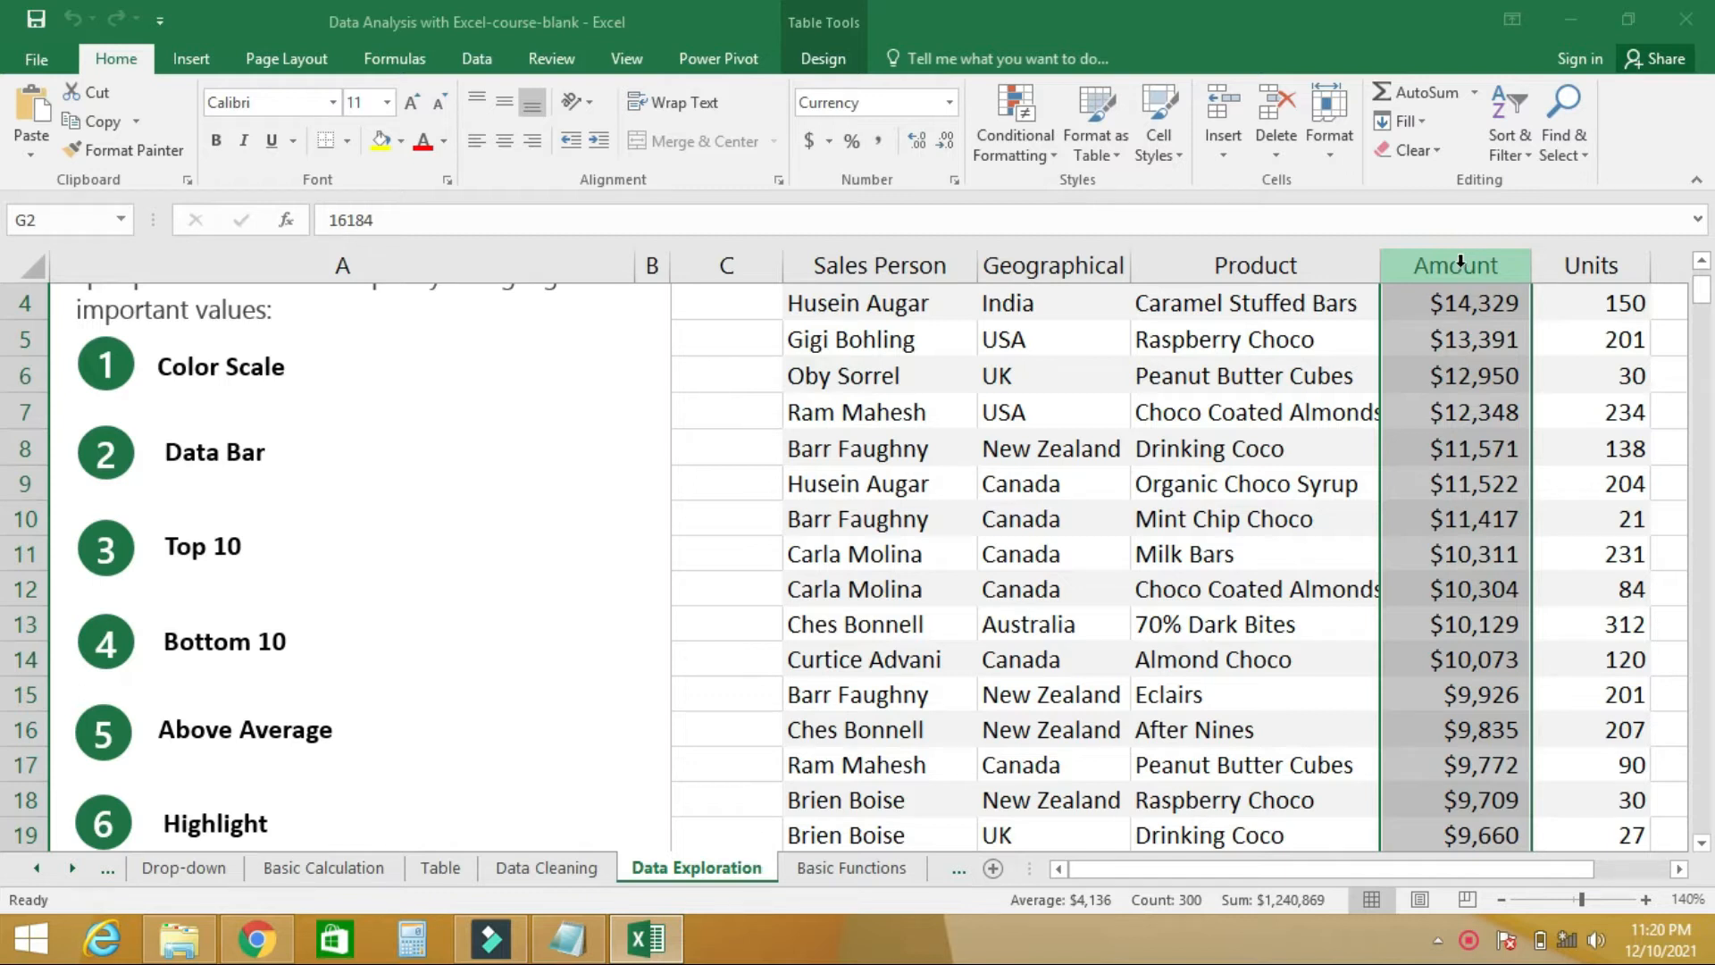
click(1052, 158)
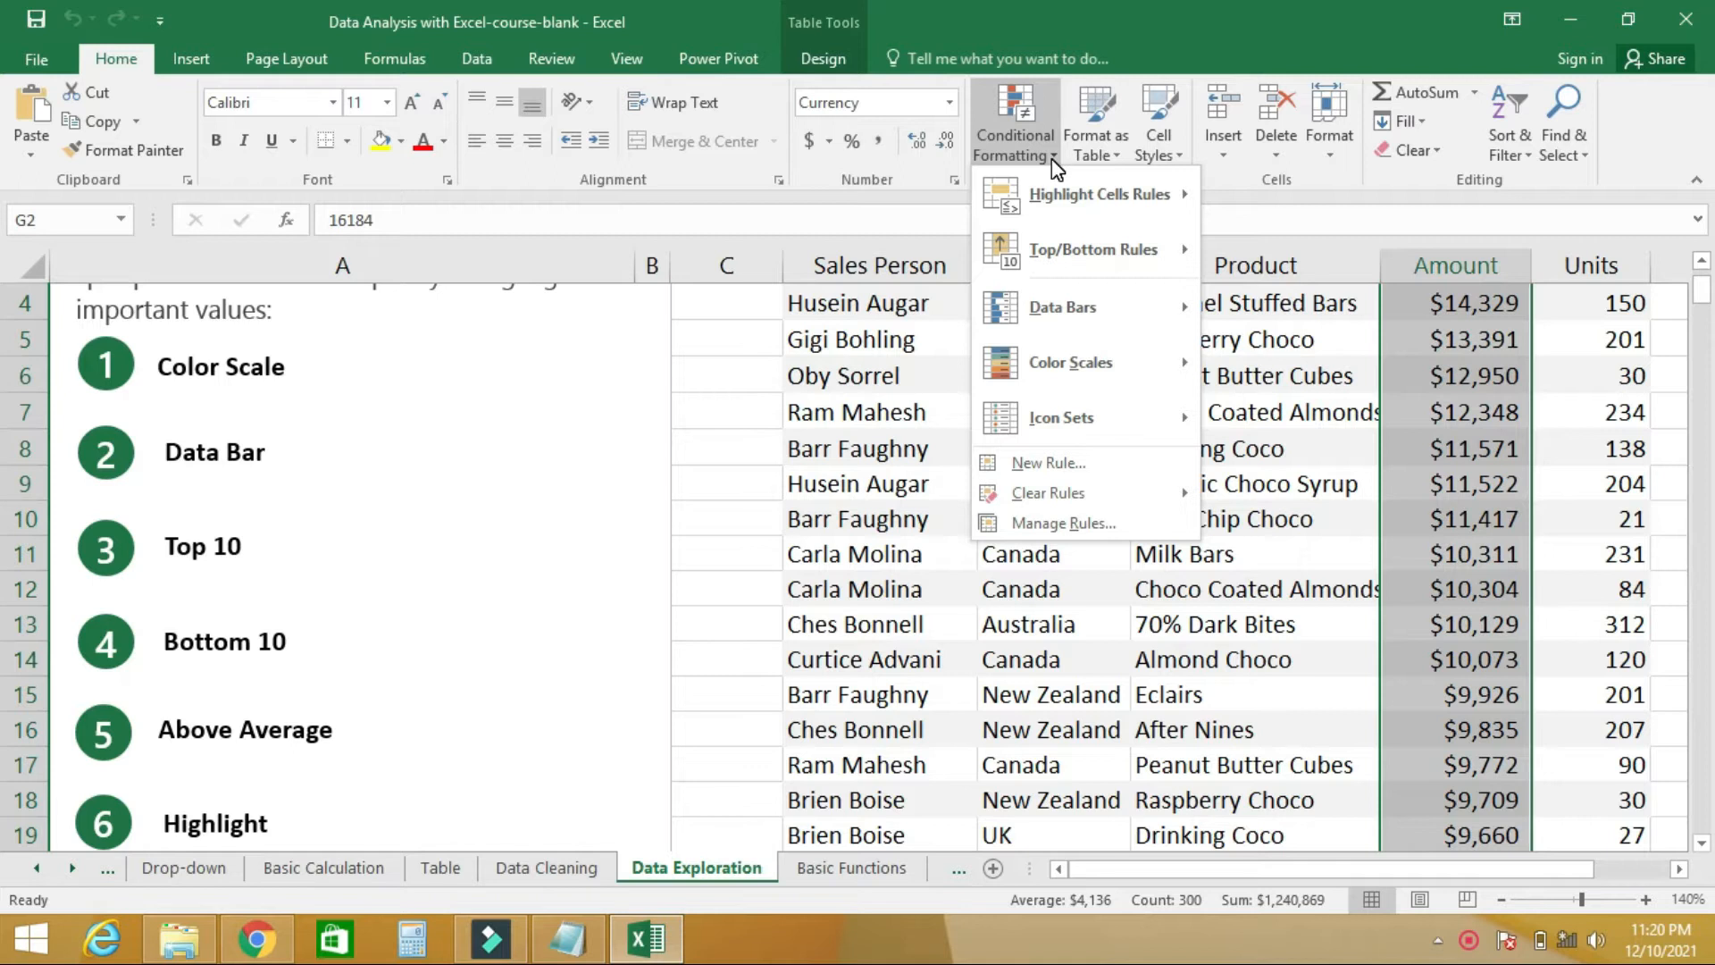
mouse_move(1063, 256)
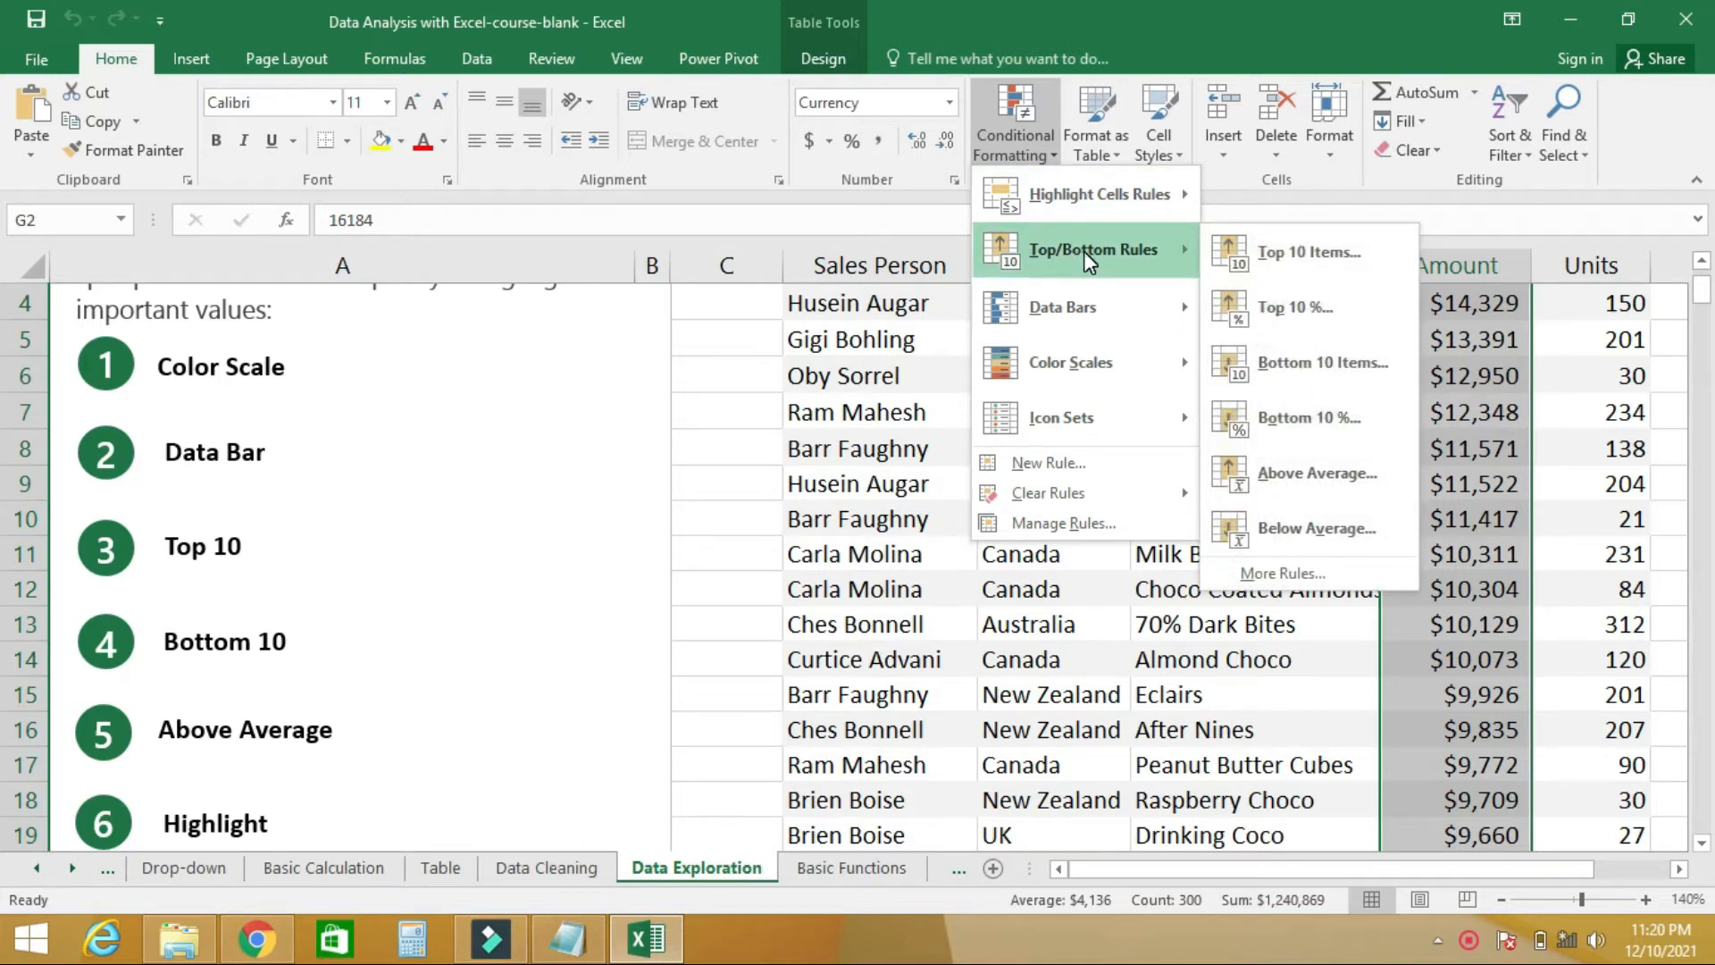
click(1263, 246)
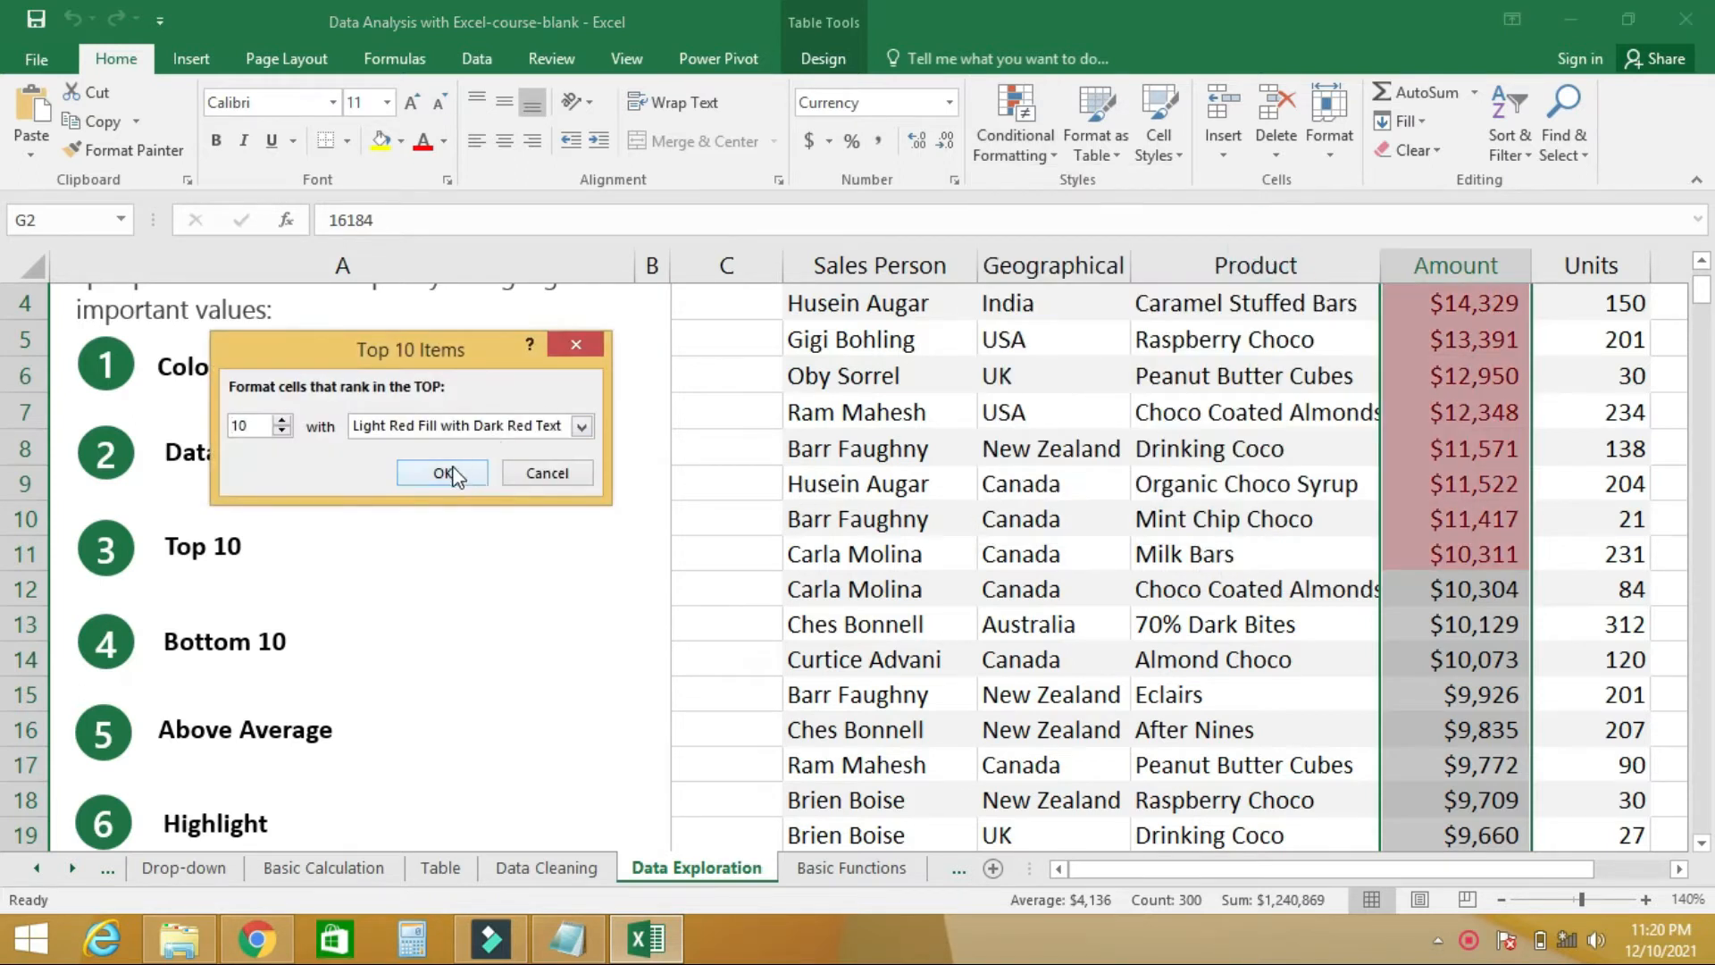
click(445, 473)
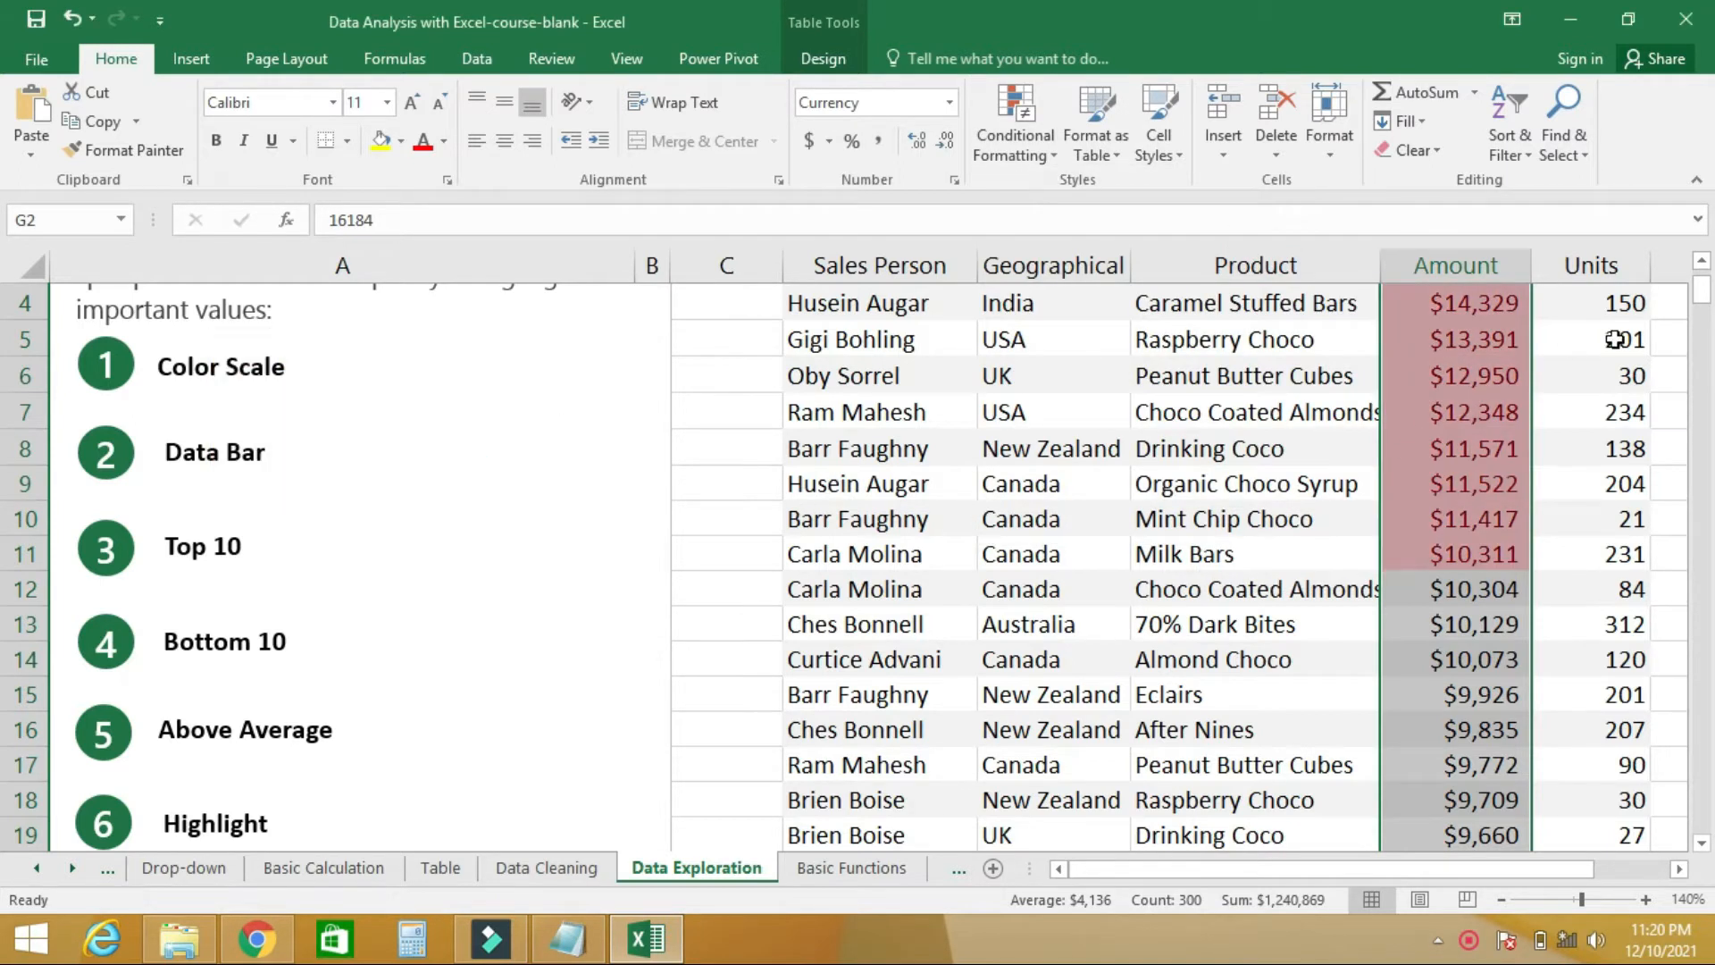
drag(1708, 303, 1706, 281)
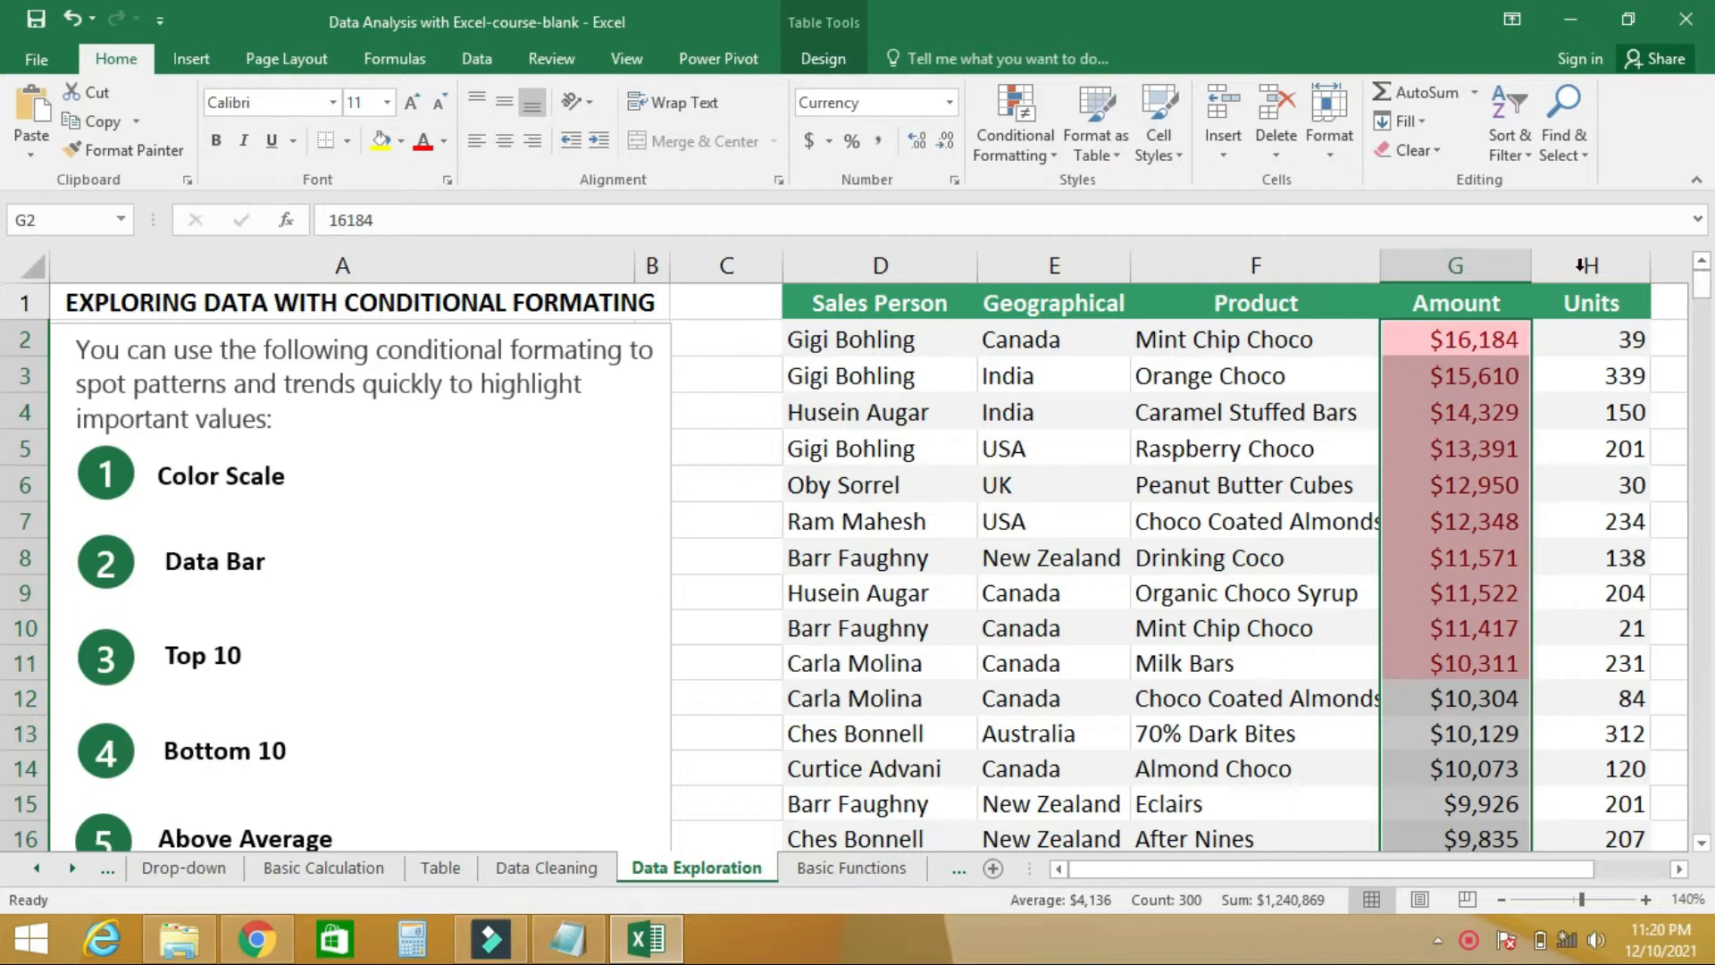
- Clear the top 10 highlighting rule from the selected Amount cells
click(1043, 158)
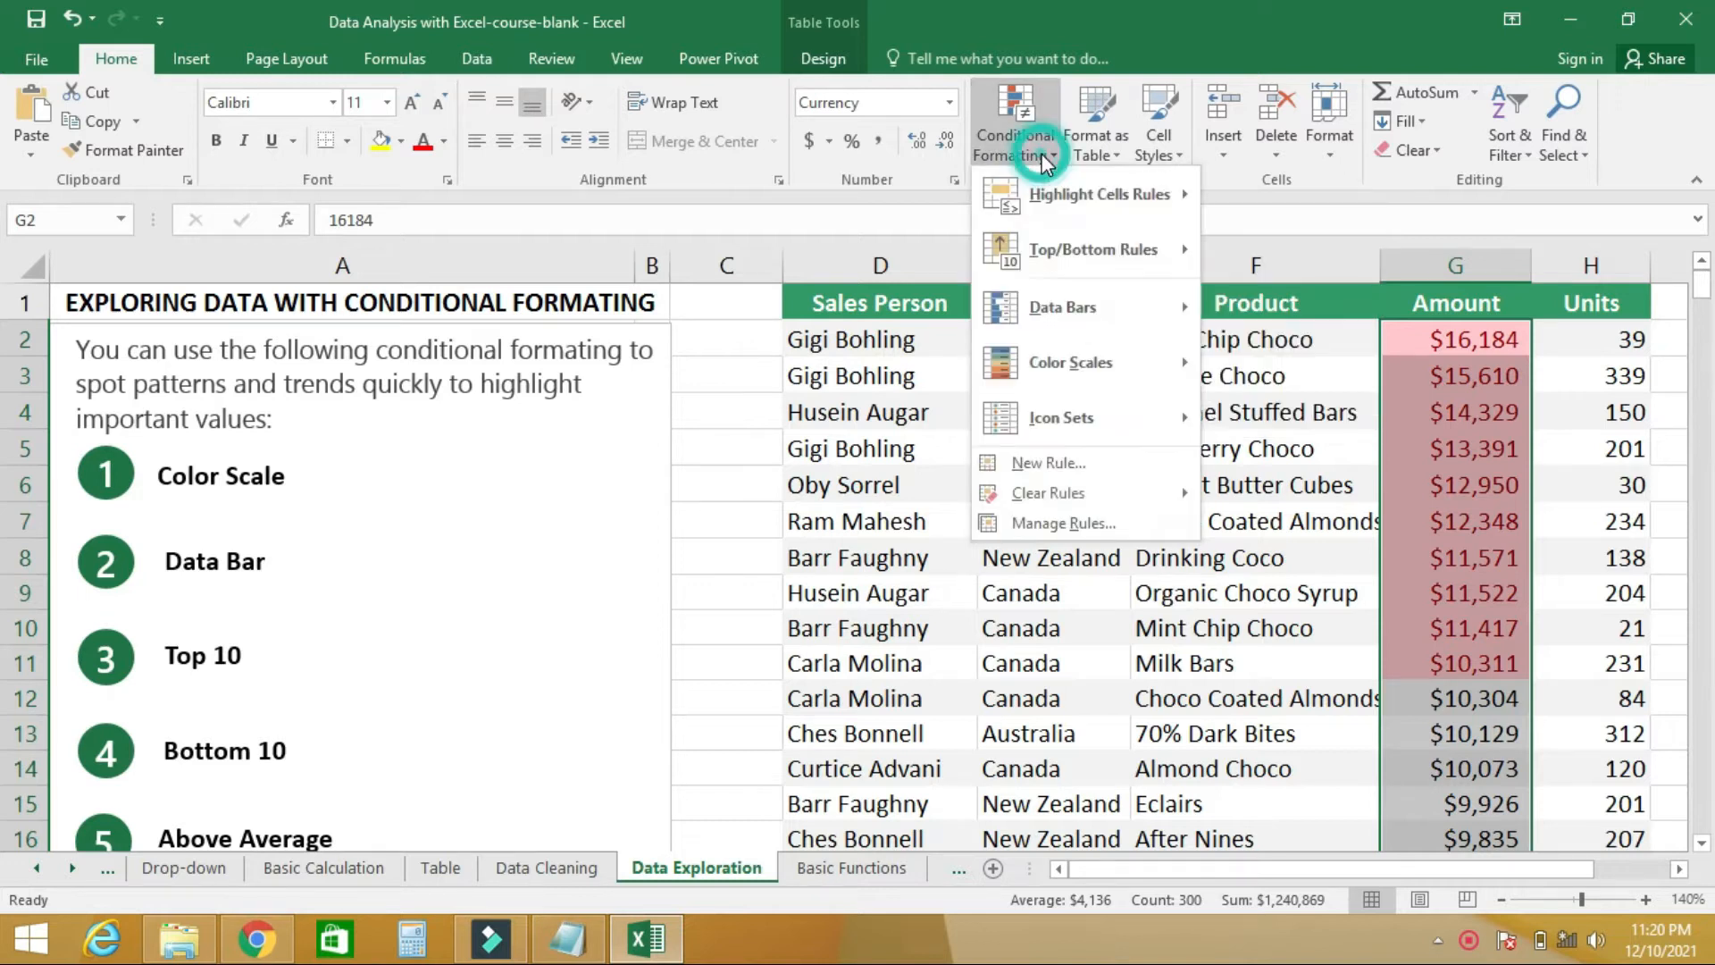
click(1039, 494)
click(1322, 497)
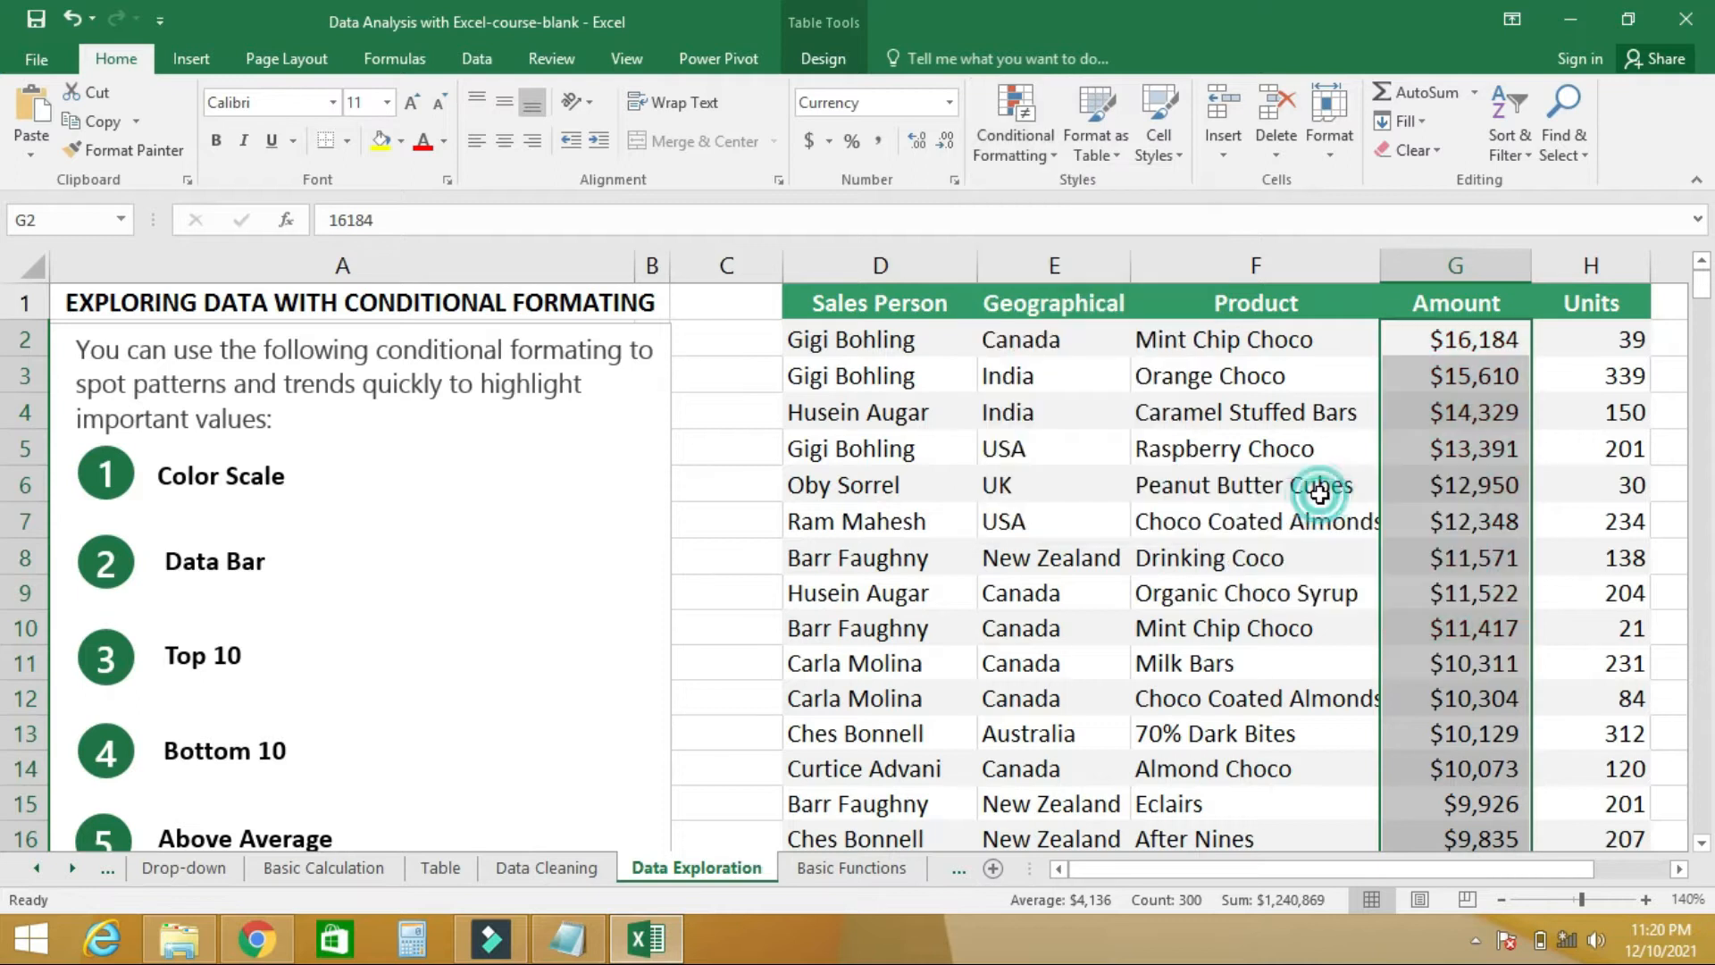
- Highlight the bottom 10 items in the Amount column with Light Red Fill with Dark Red Text, and select the highlighted cells G292:G301 to review them
click(247, 756)
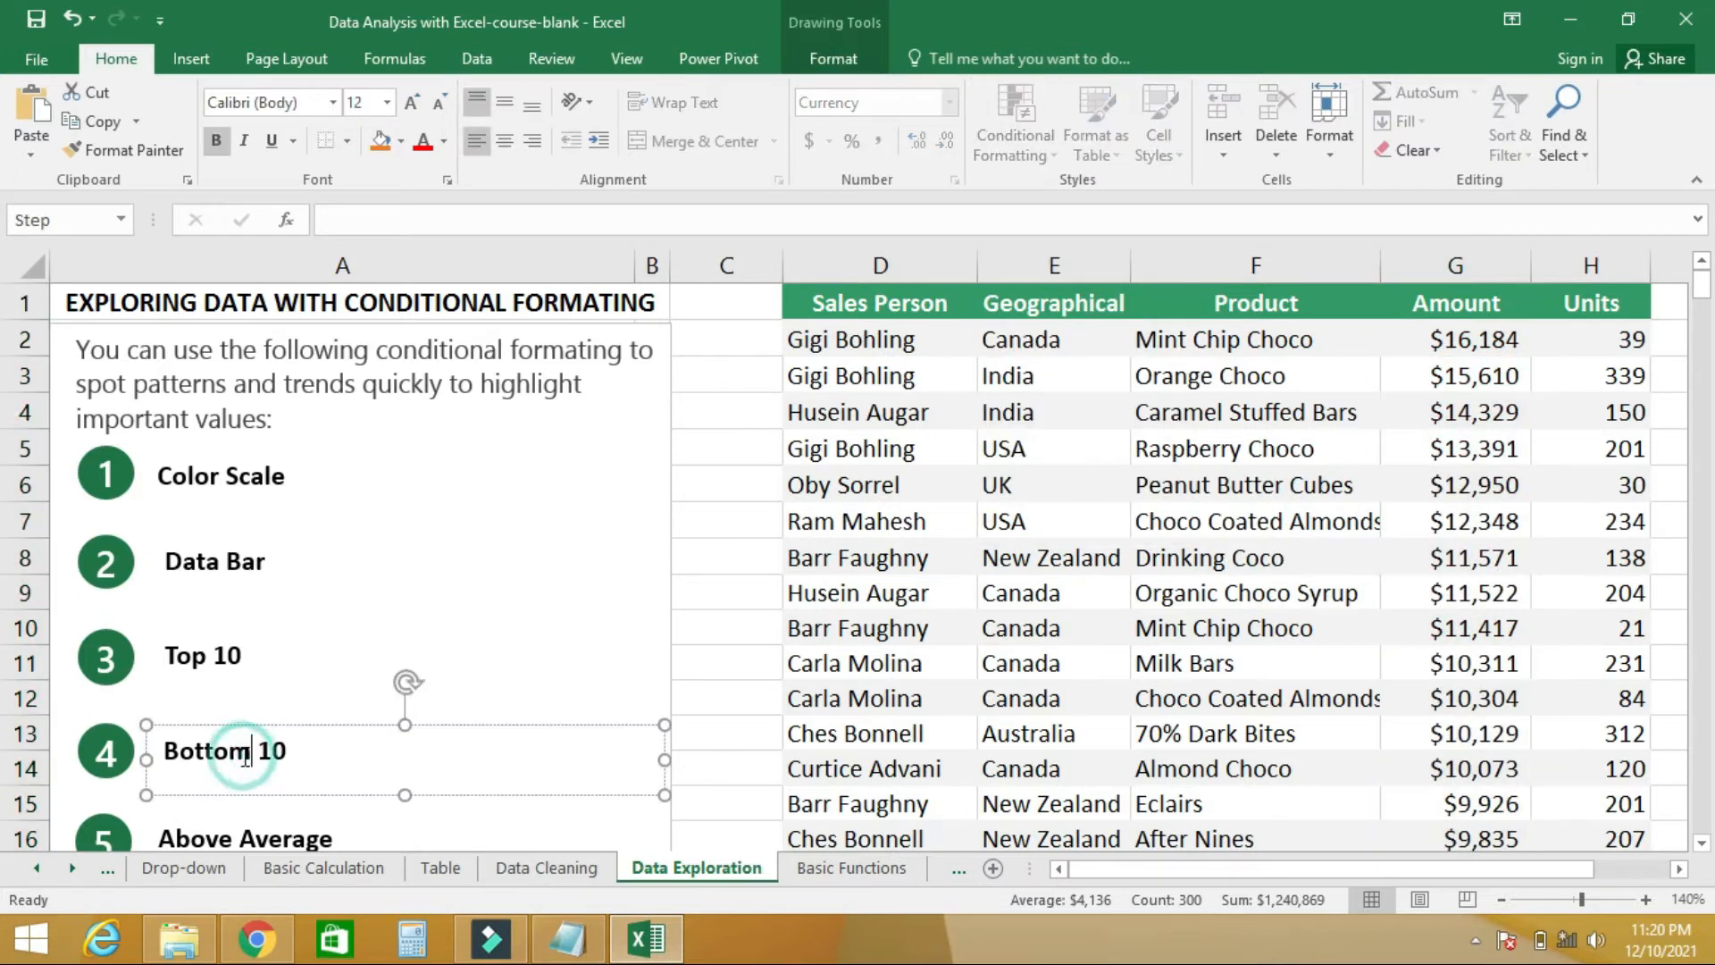
click(1458, 264)
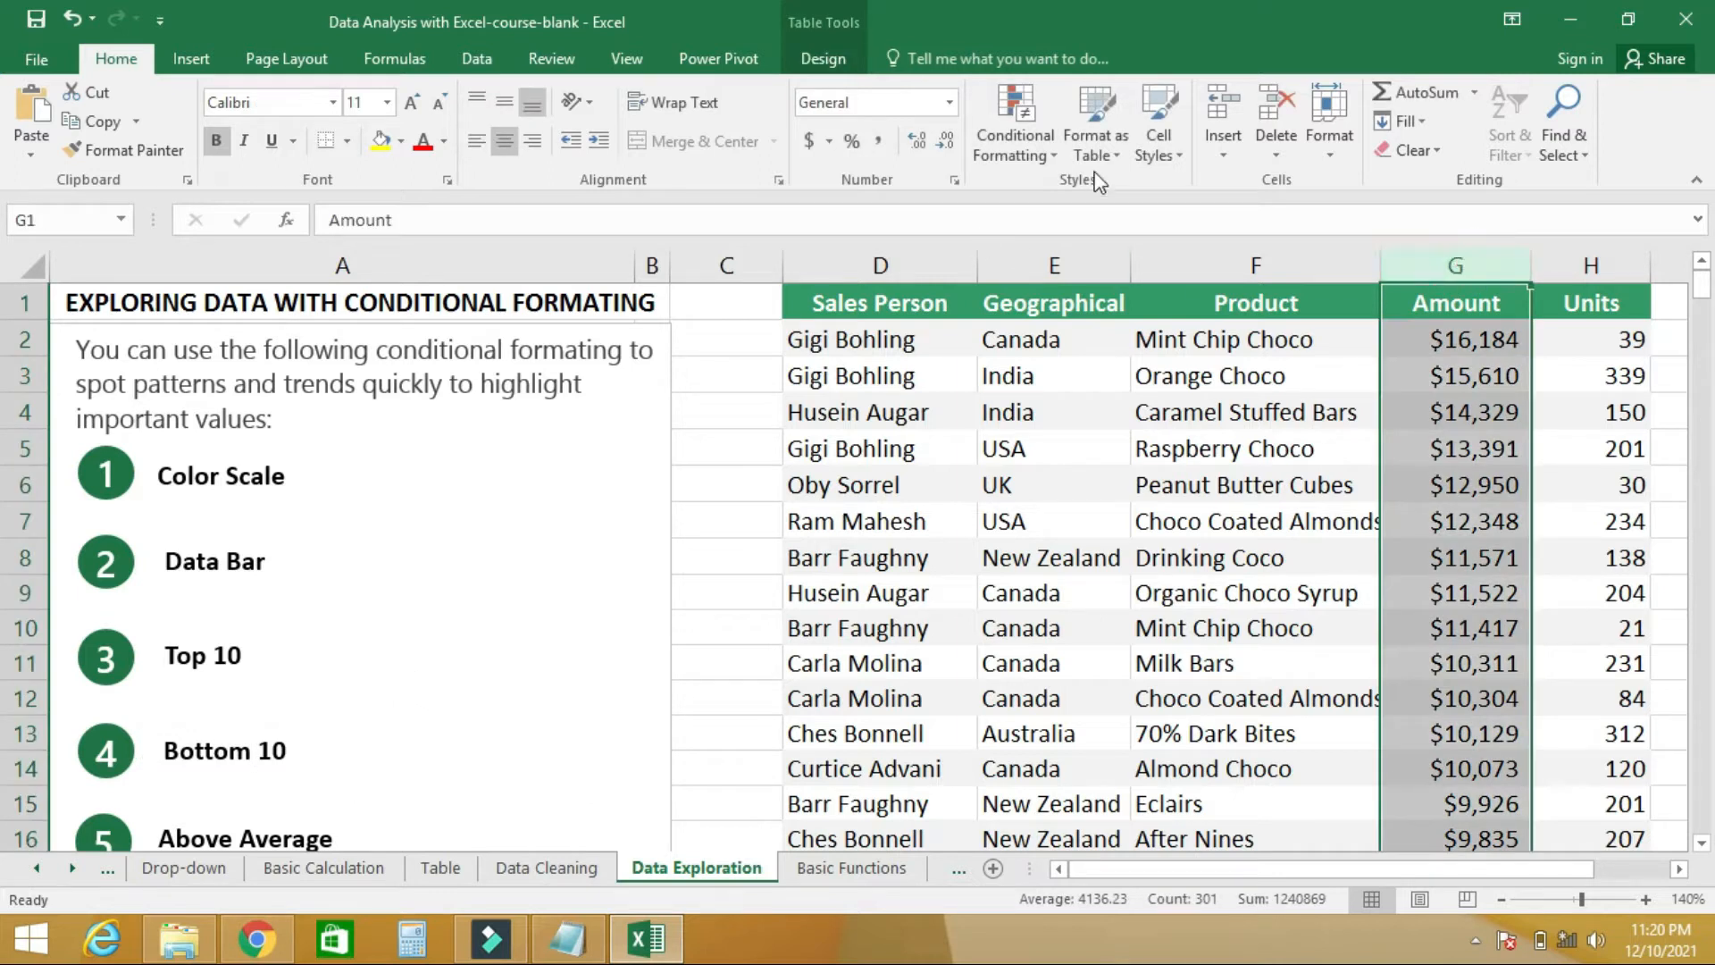
click(1049, 151)
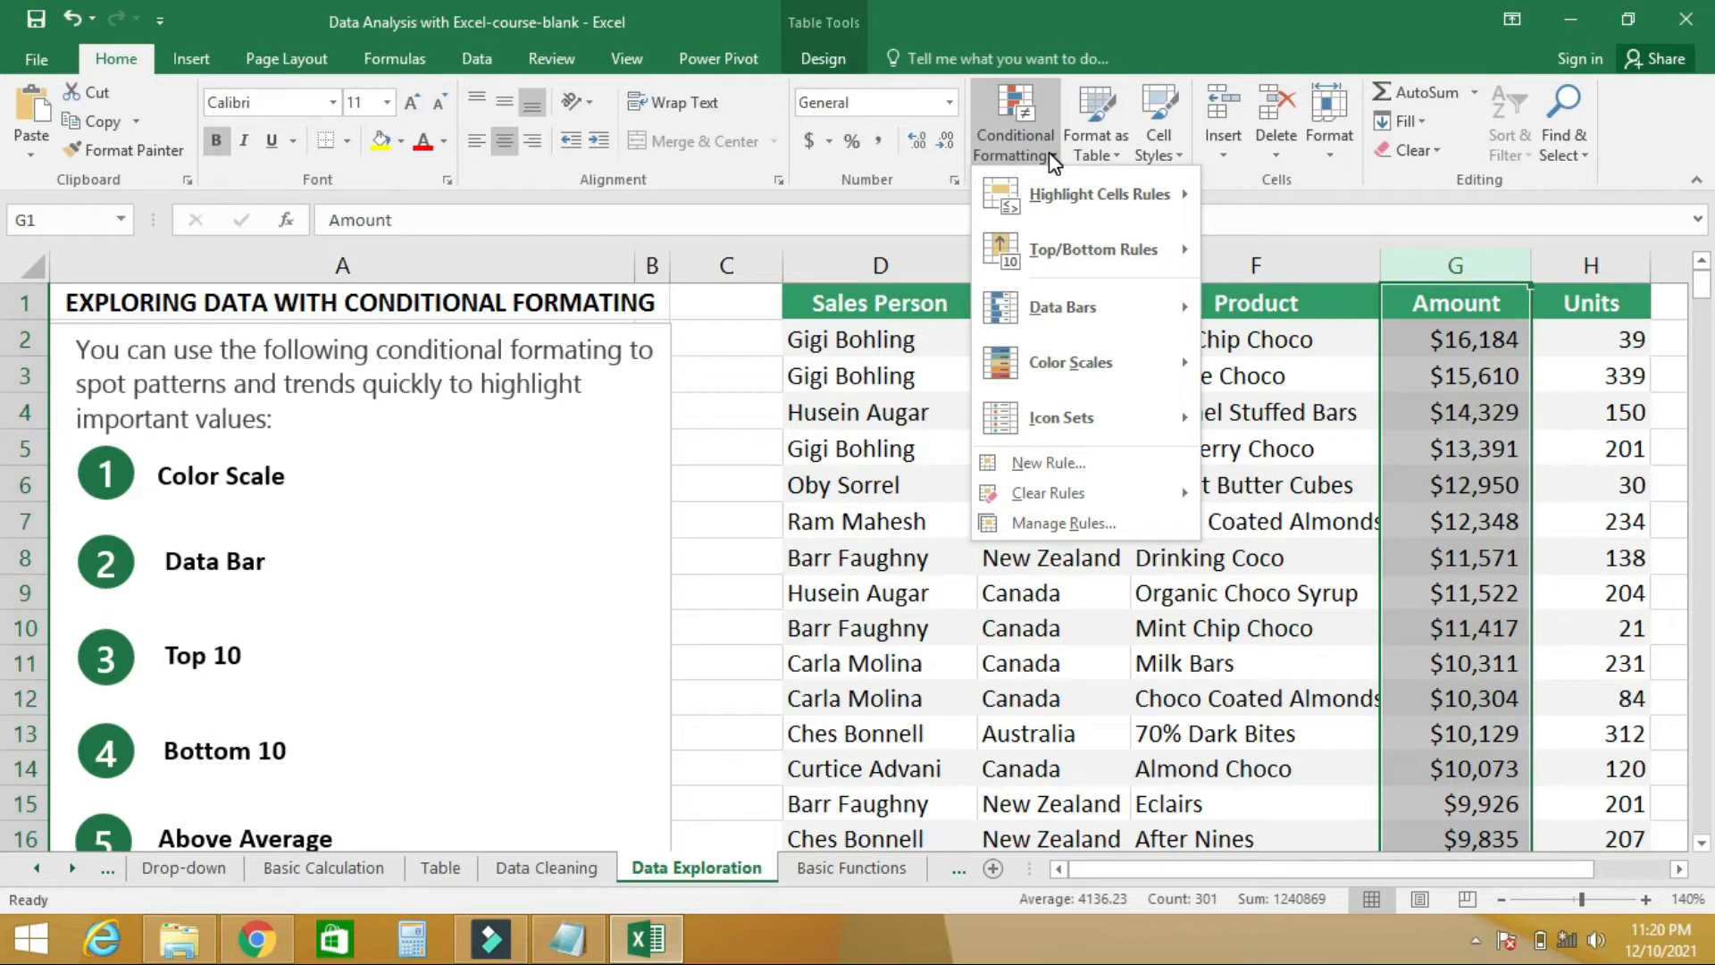
mouse_move(1123, 251)
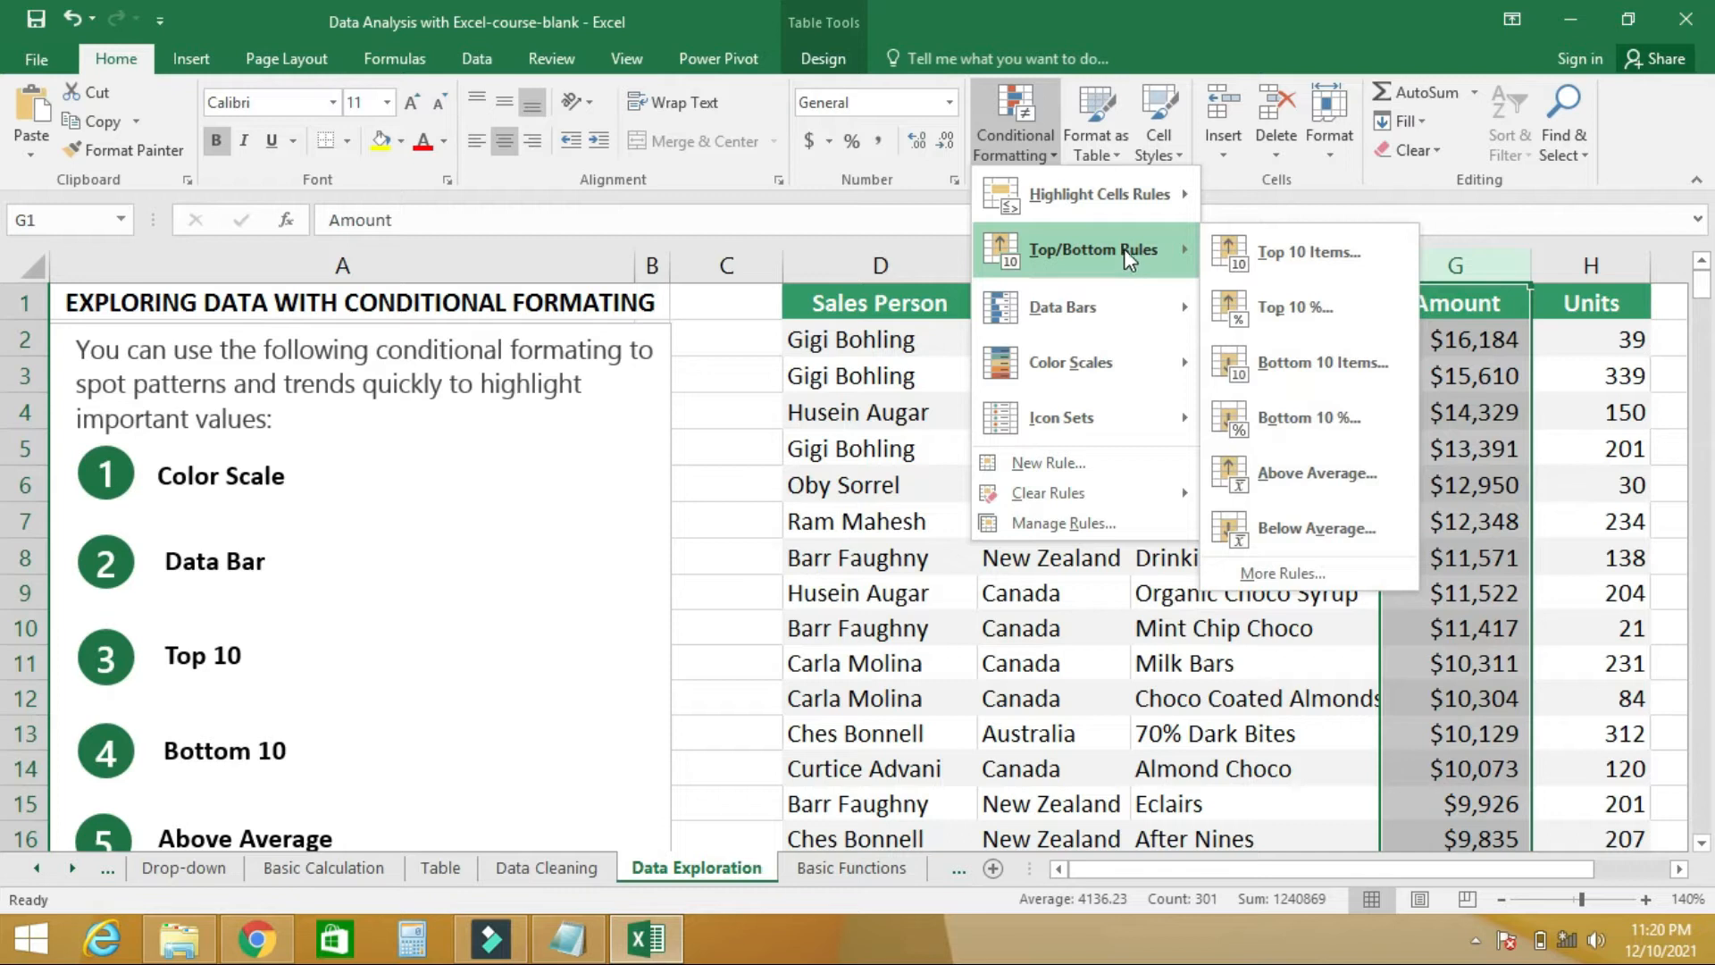
click(1306, 361)
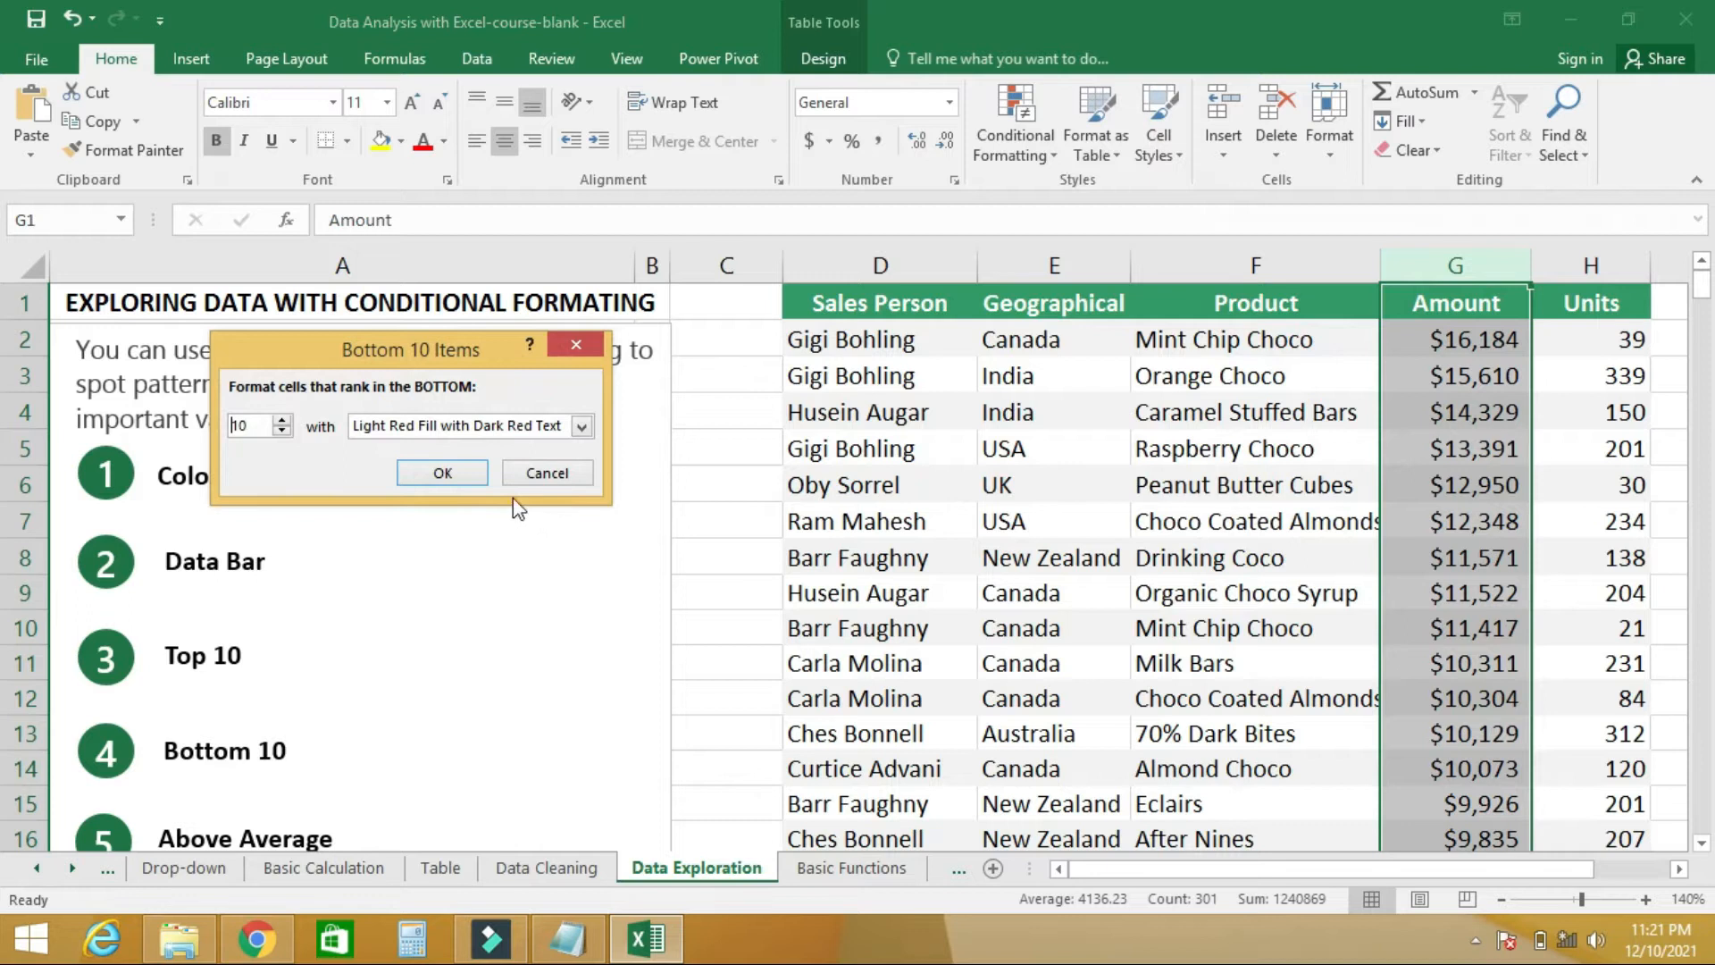
click(443, 472)
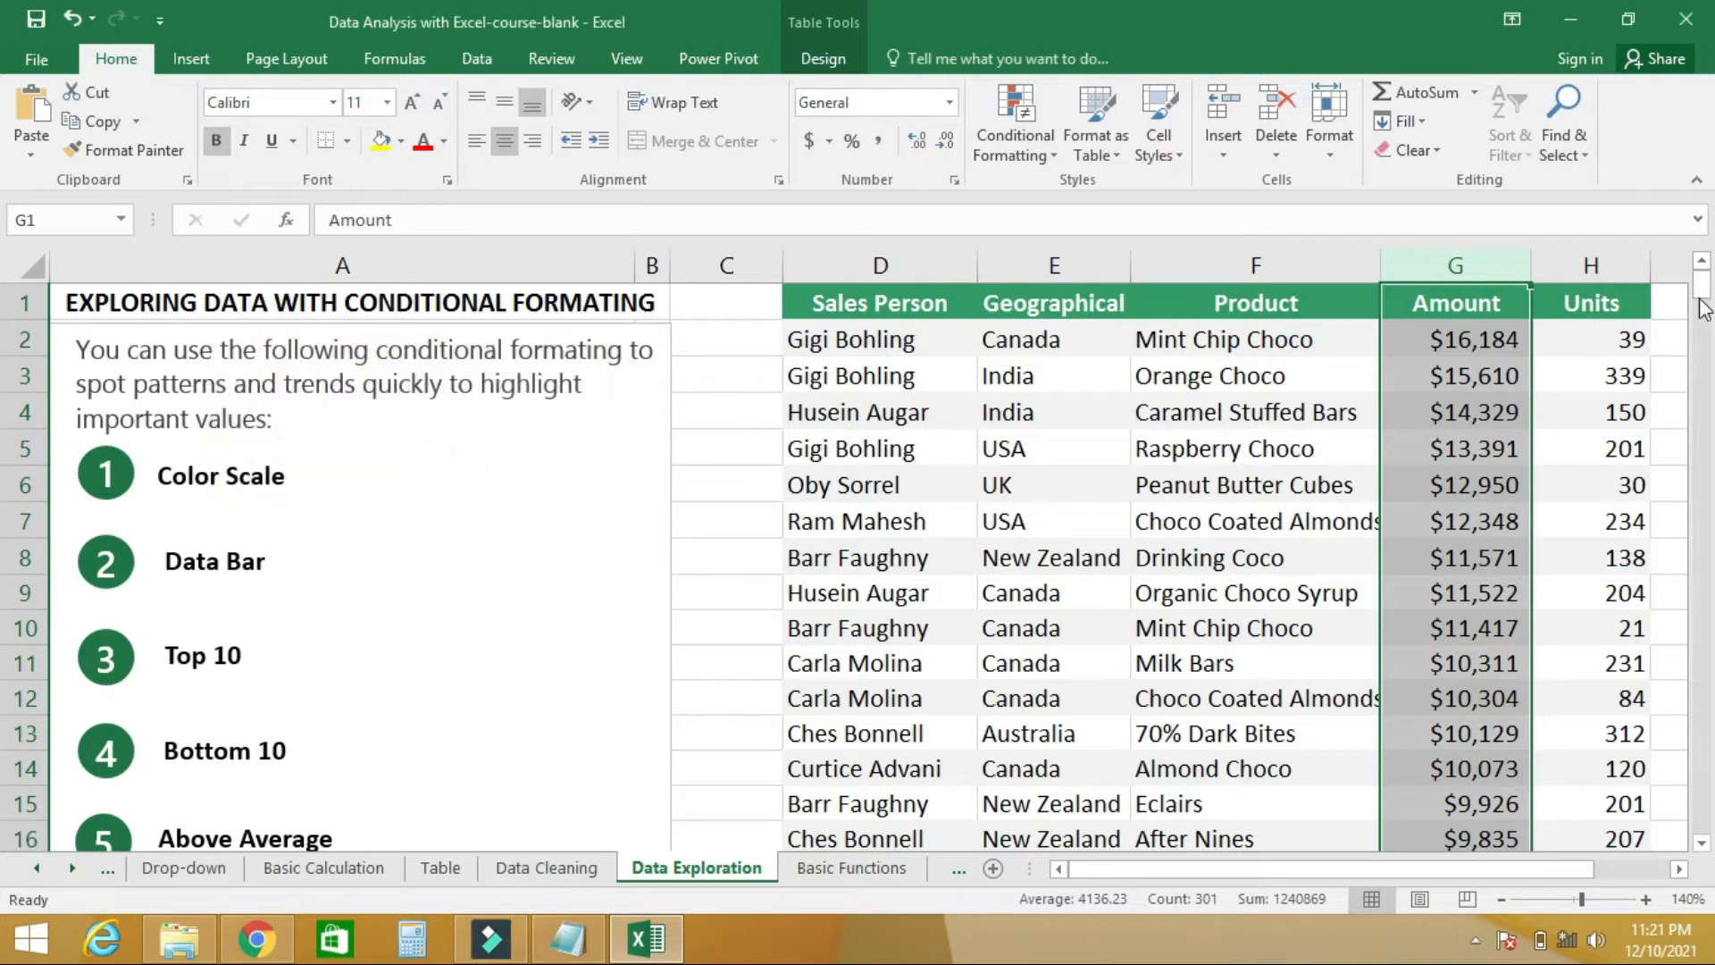
drag(1702, 288, 1709, 853)
click(1463, 522)
drag(1462, 521, 1489, 831)
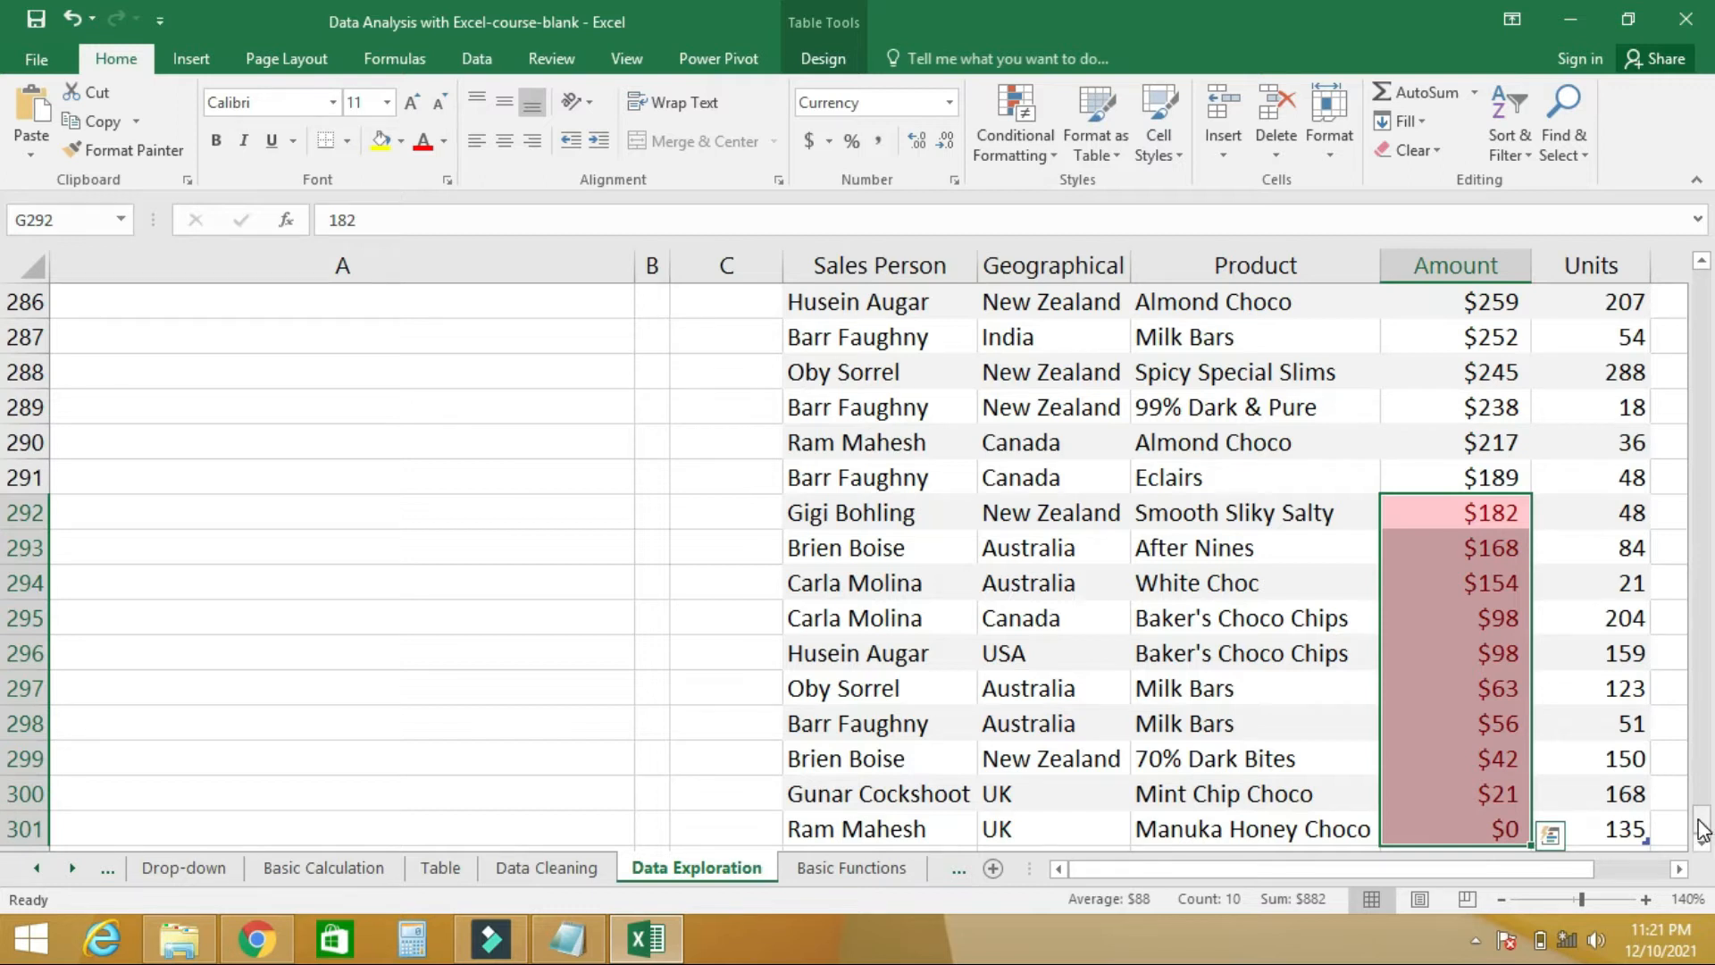
drag(1703, 831, 1706, 304)
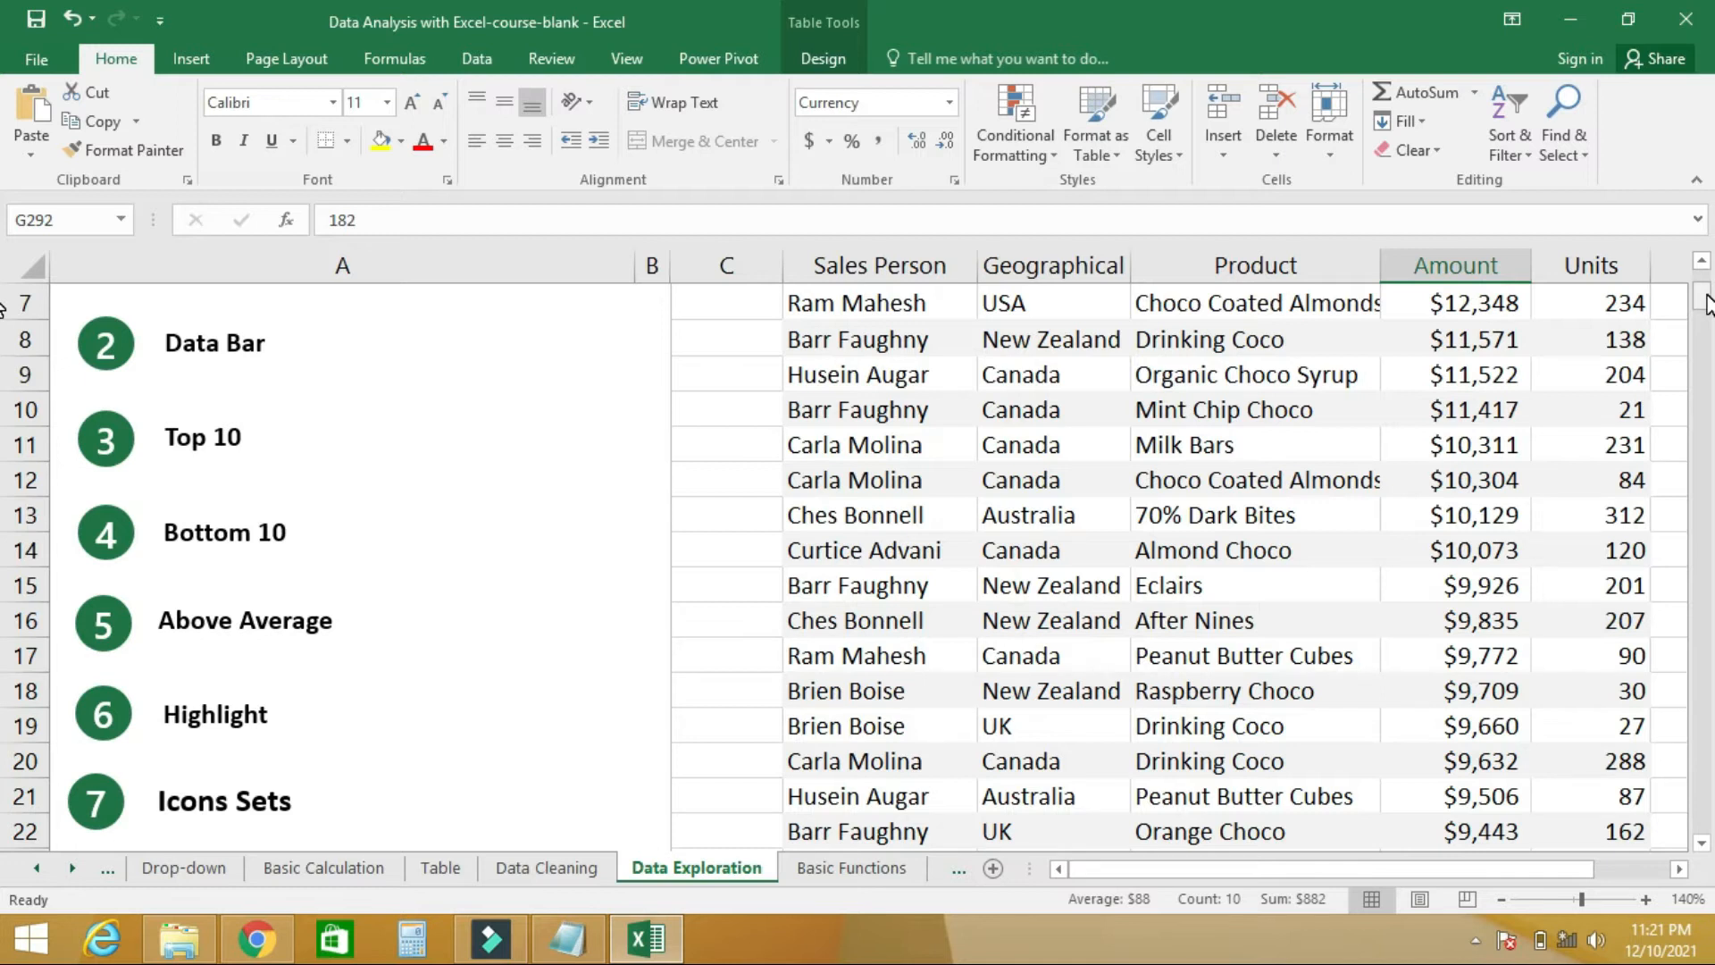
drag(1708, 304, 1704, 262)
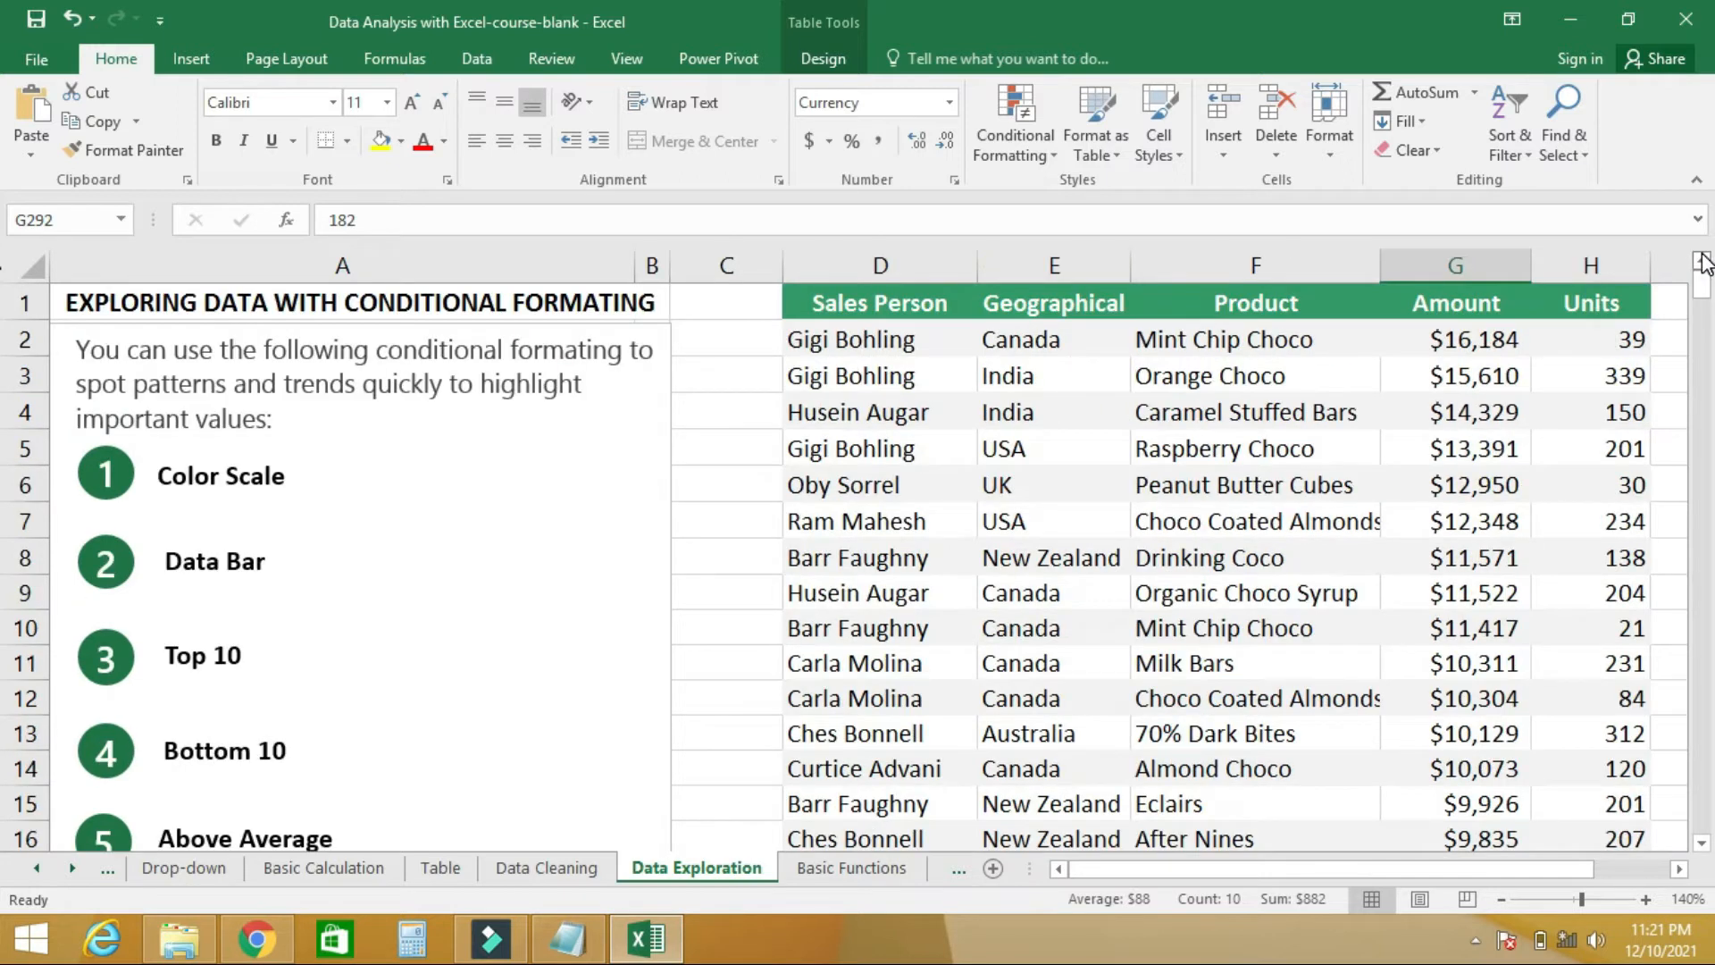
- Select the whole Amount column and clear its bottom 10 highlighting rule from the selected cells
click(1467, 266)
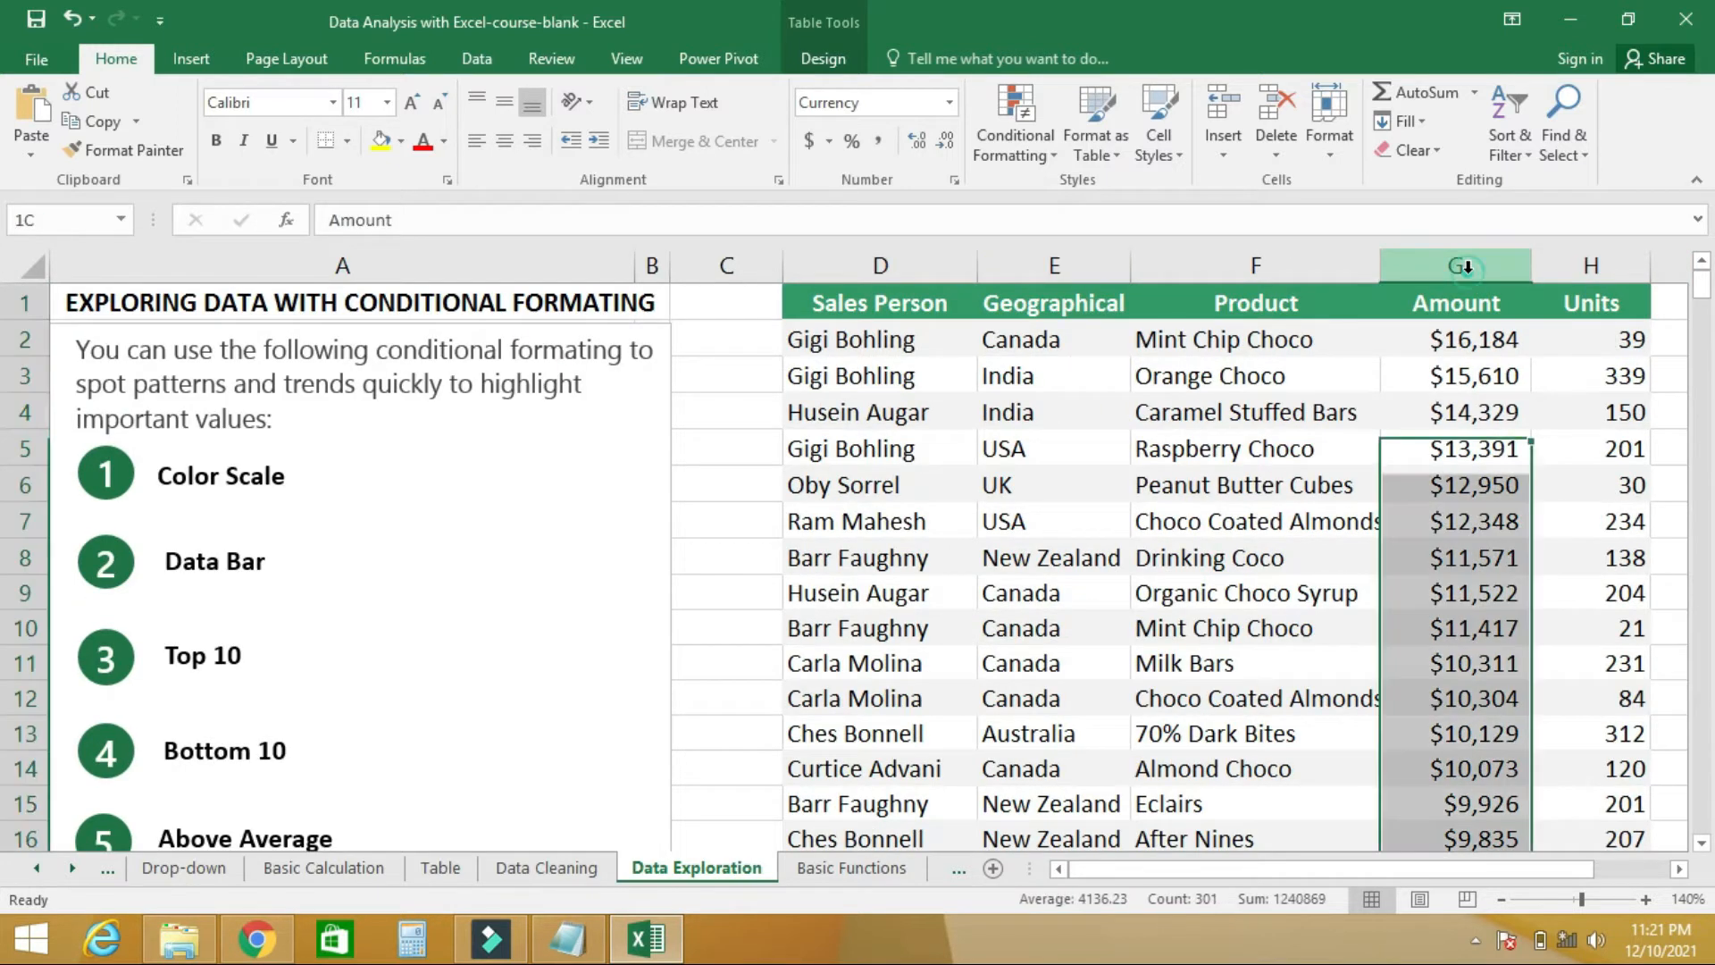
click(1052, 161)
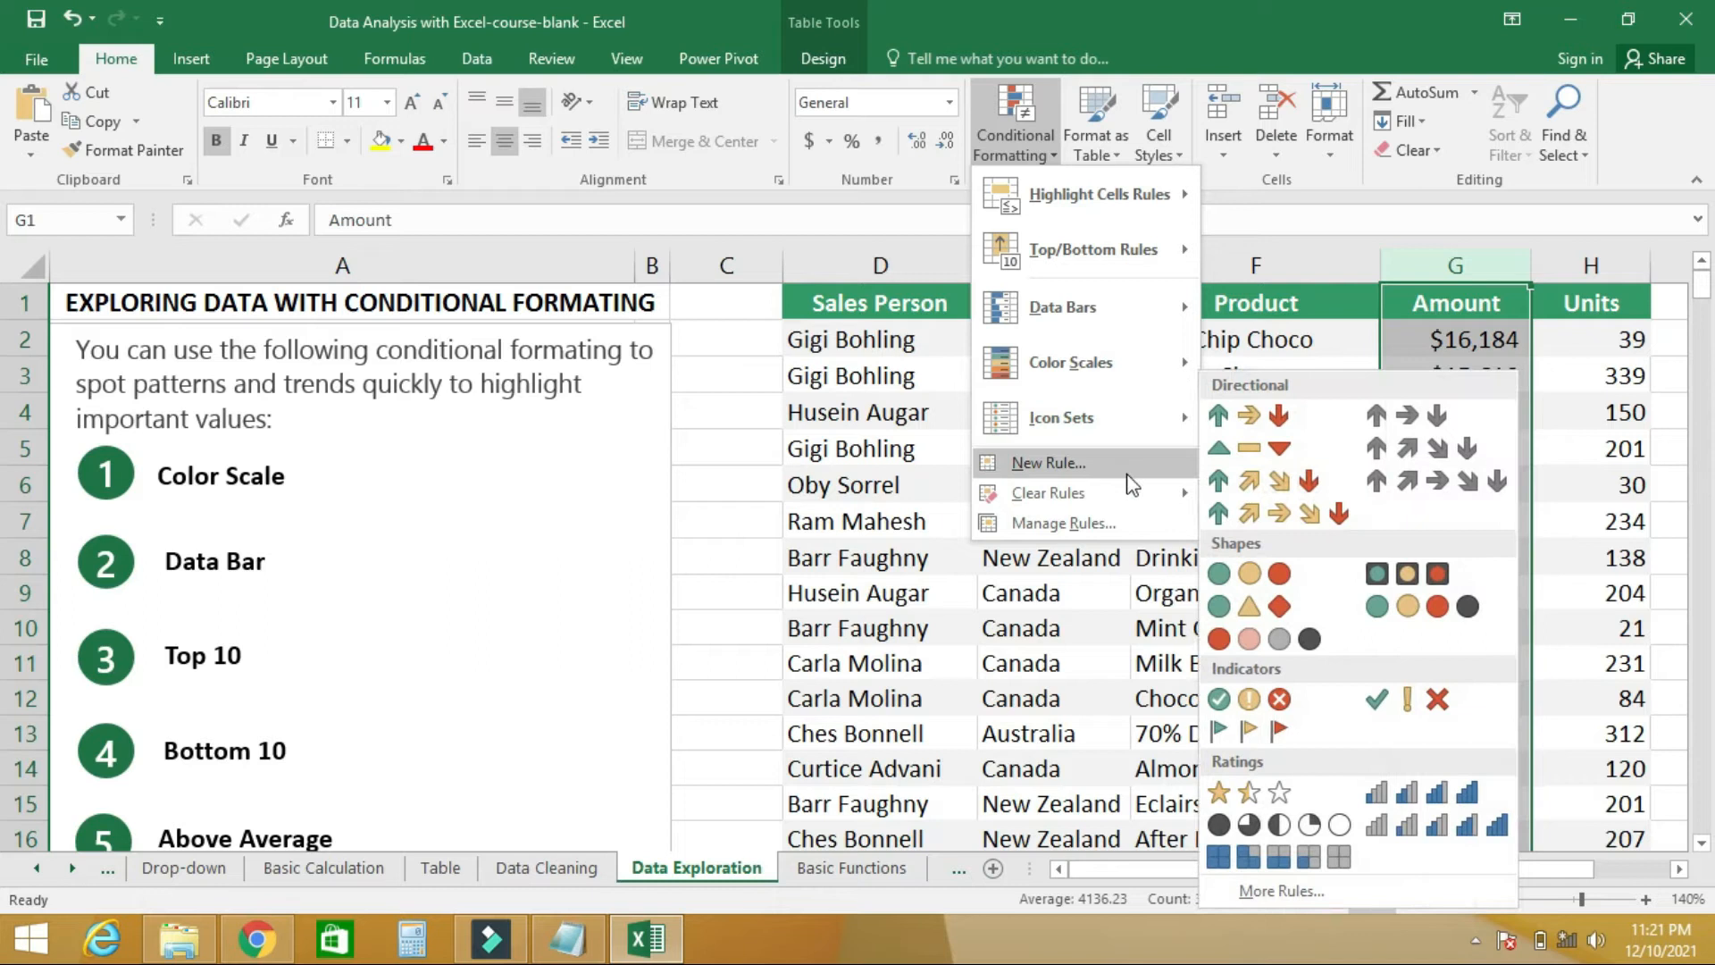
mouse_move(1133, 494)
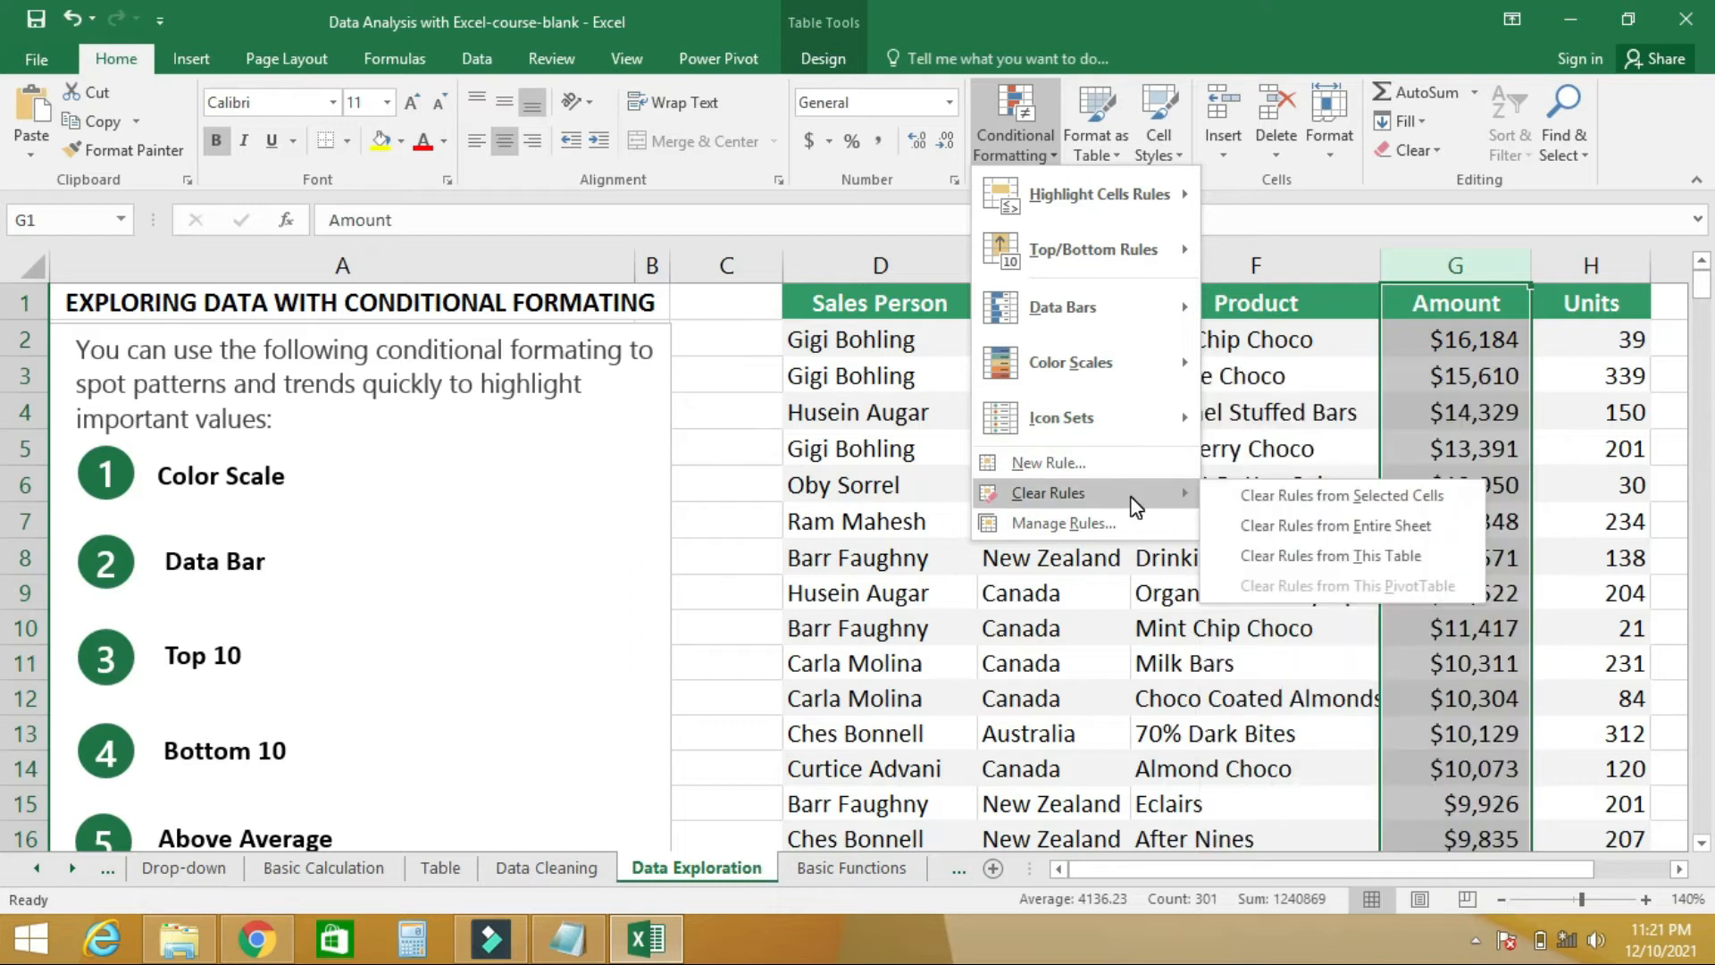
click(1251, 501)
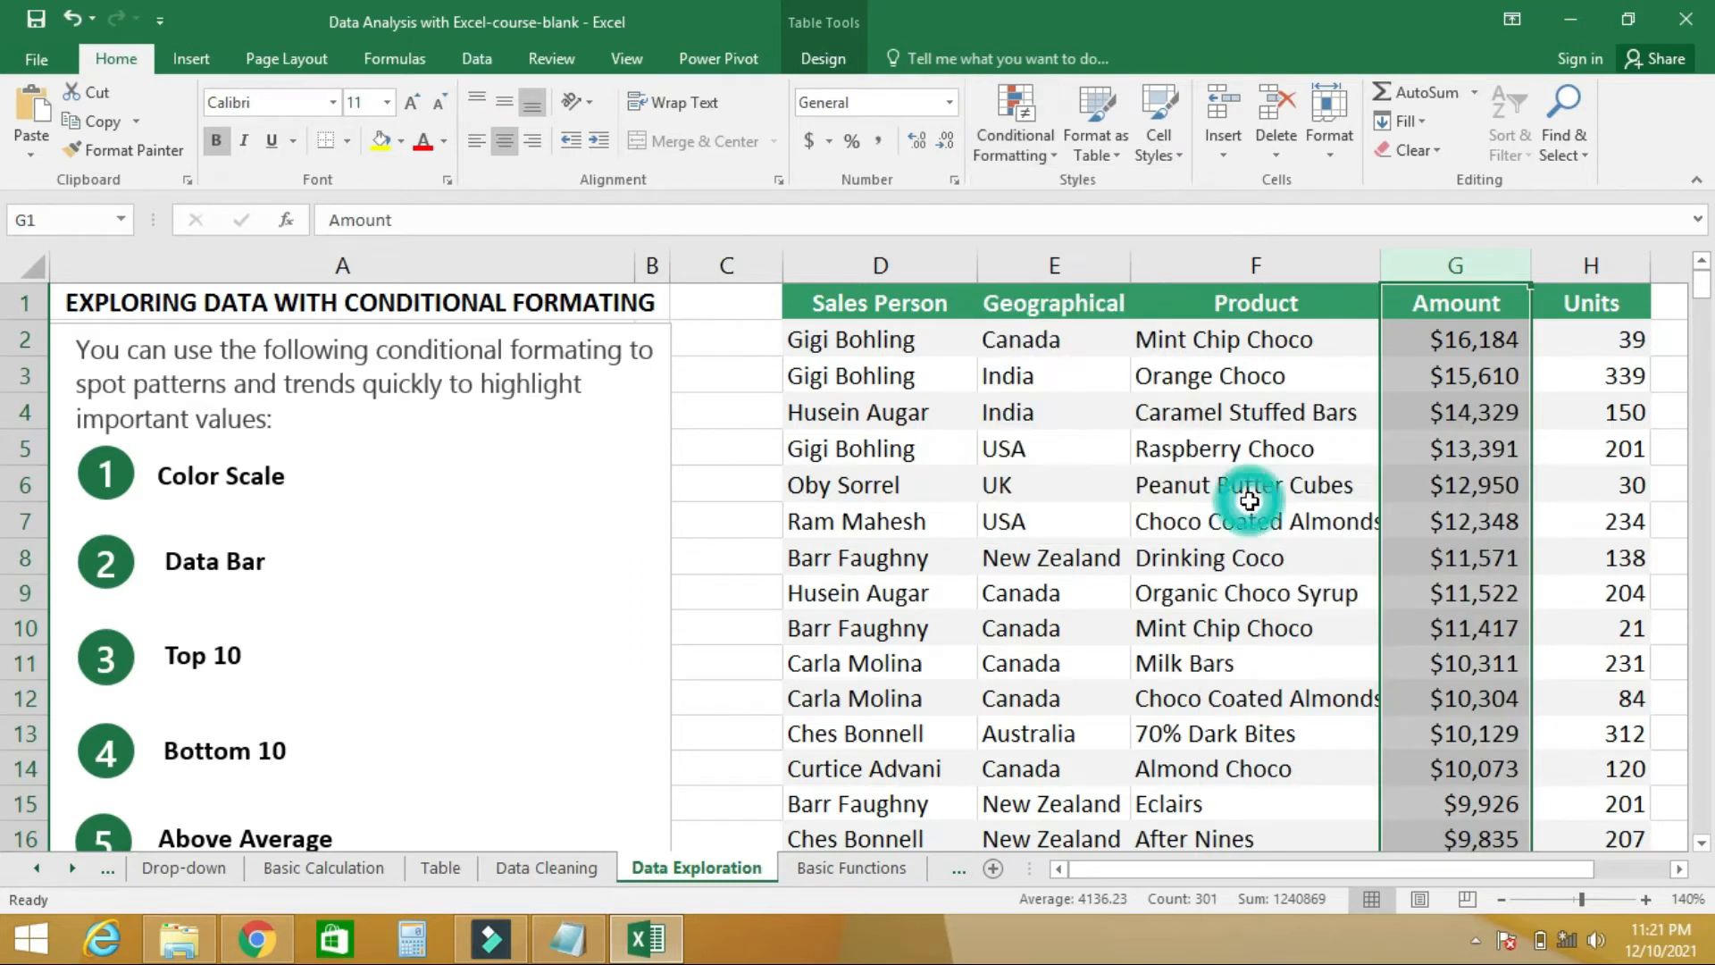
- Highlight the above-average values in the Amount column with Light Red Fill with Dark Red Text
click(1045, 154)
mouse_move(1052, 248)
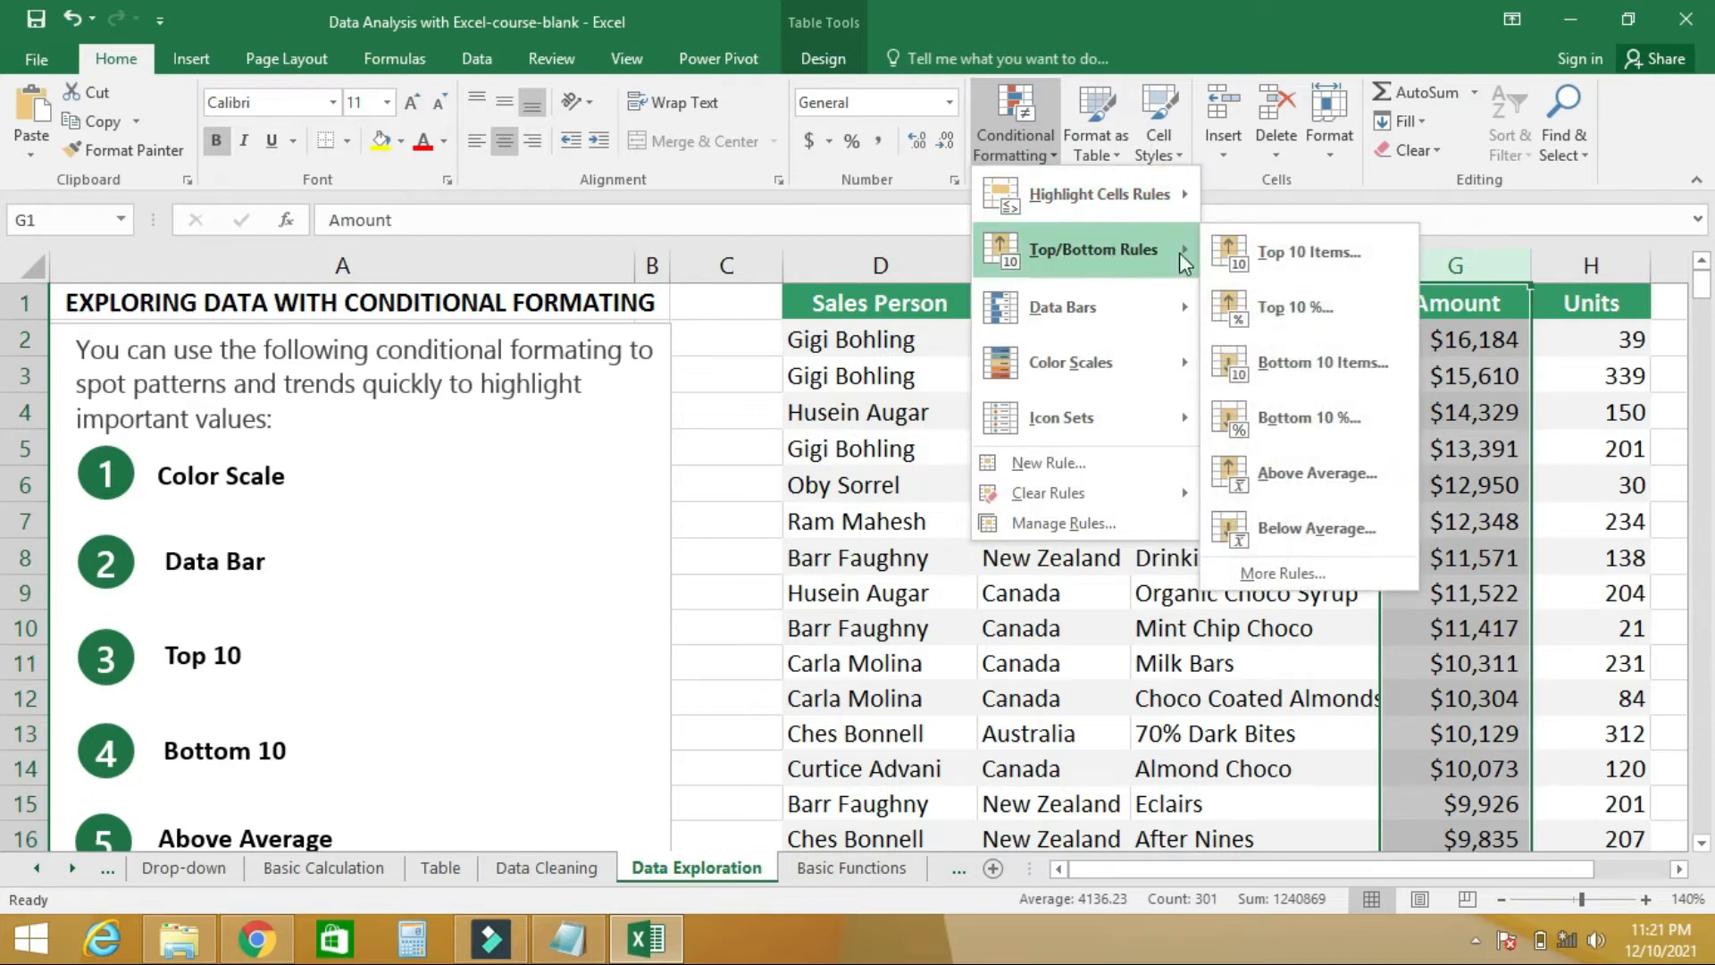
click(1302, 472)
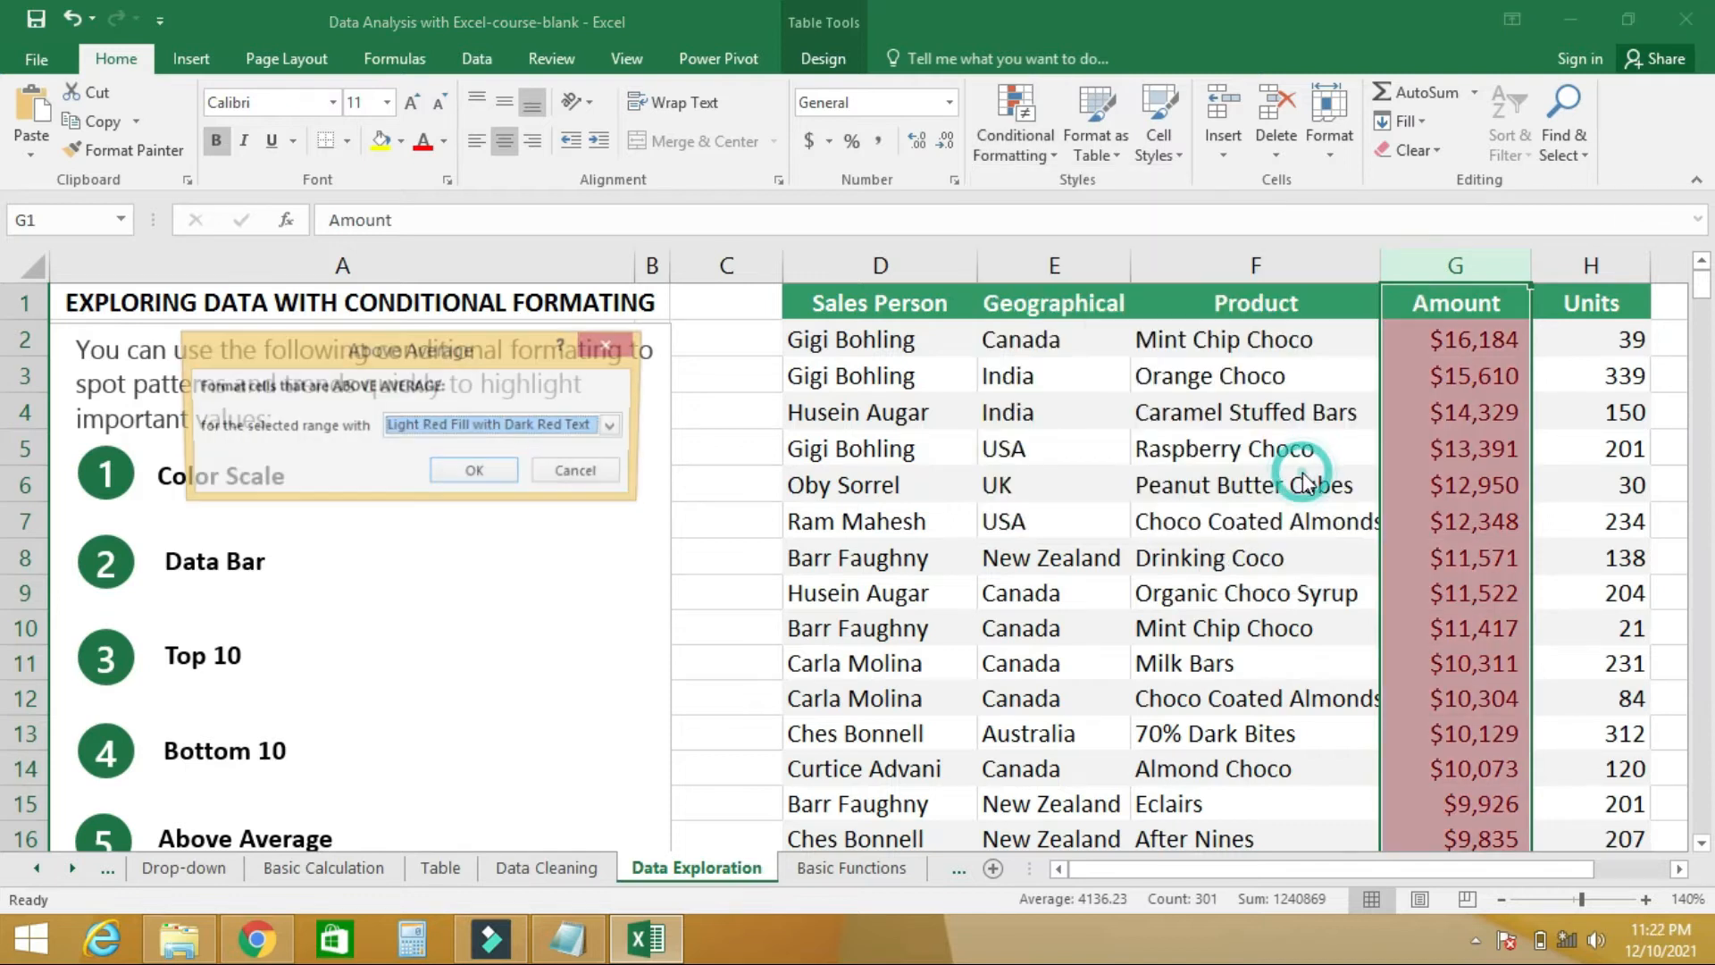
click(500, 474)
mouse_move(1705, 304)
mouse_down()
mouse_move(1712, 626)
mouse_move(1706, 319)
mouse_up()
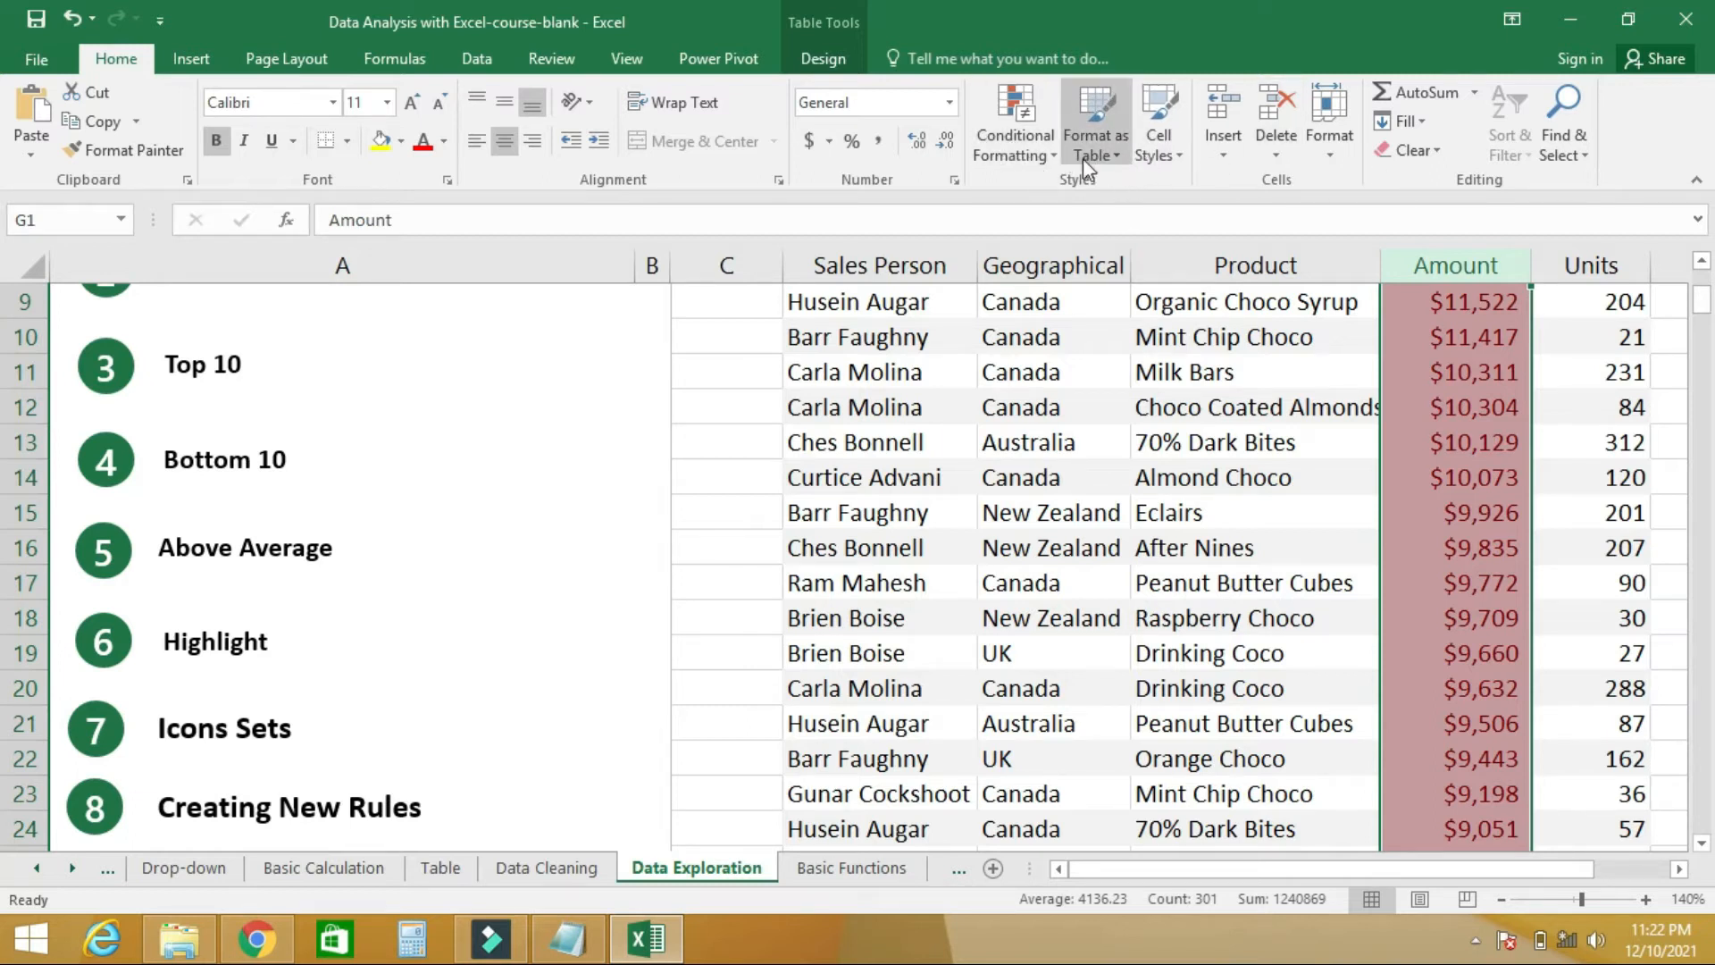
- Clear the above-average highlighting rule from the selected Amount cells
click(1034, 156)
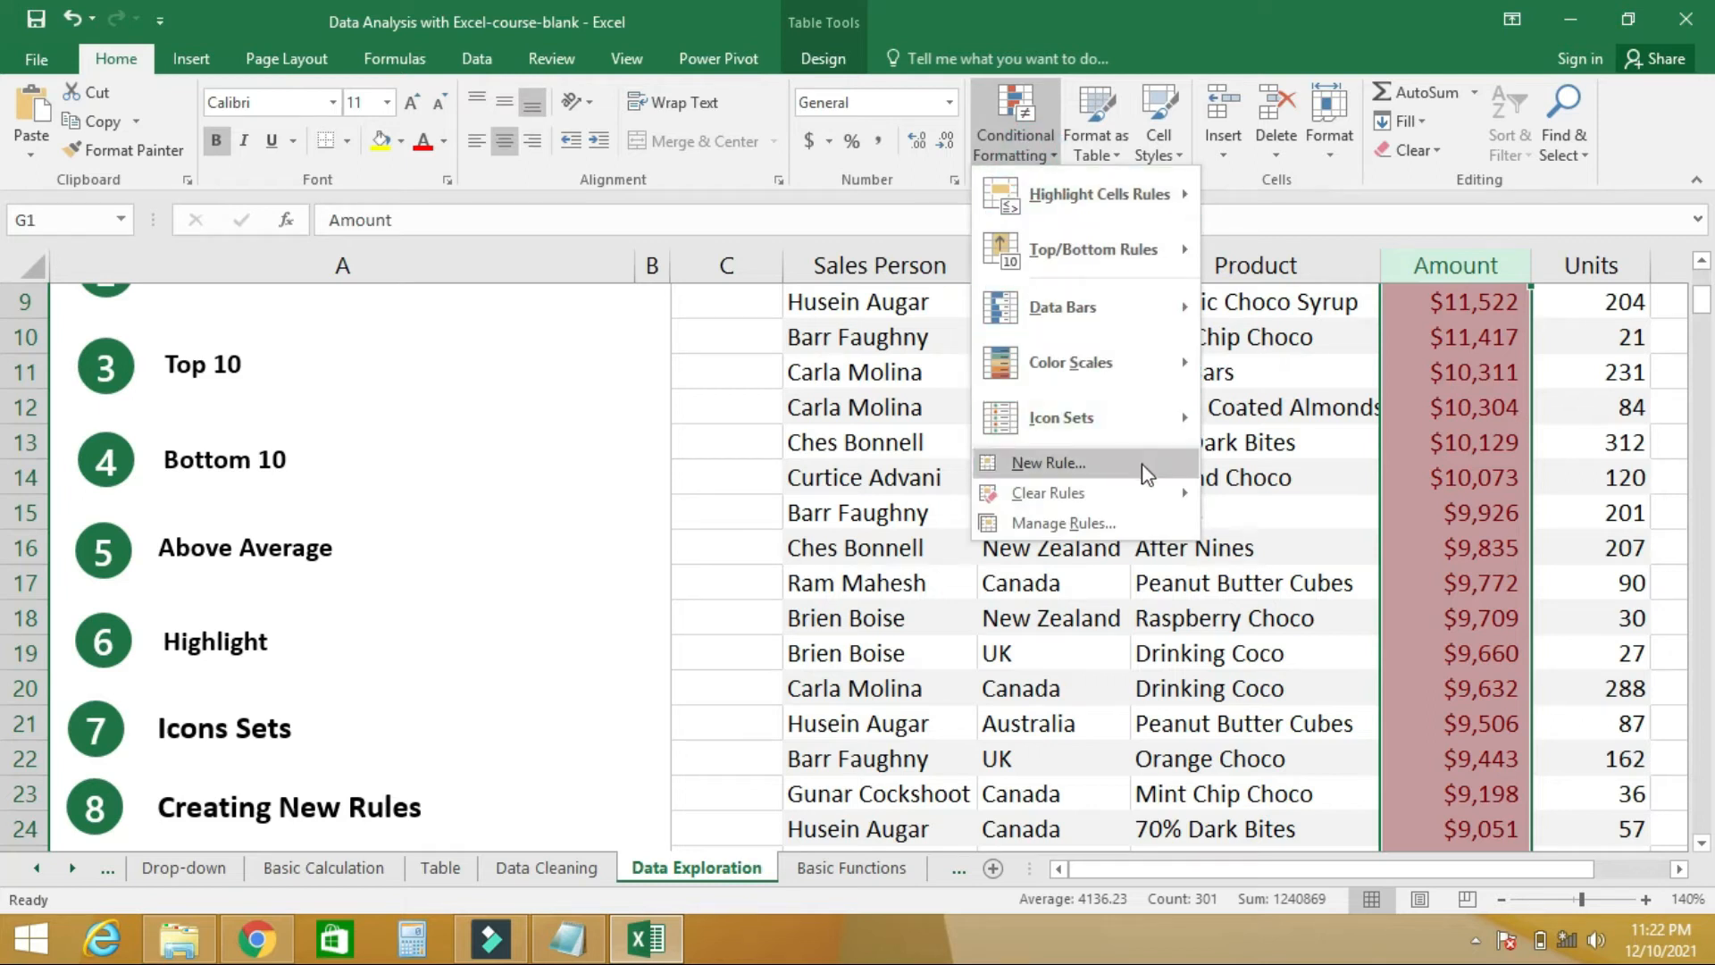
mouse_move(1144, 492)
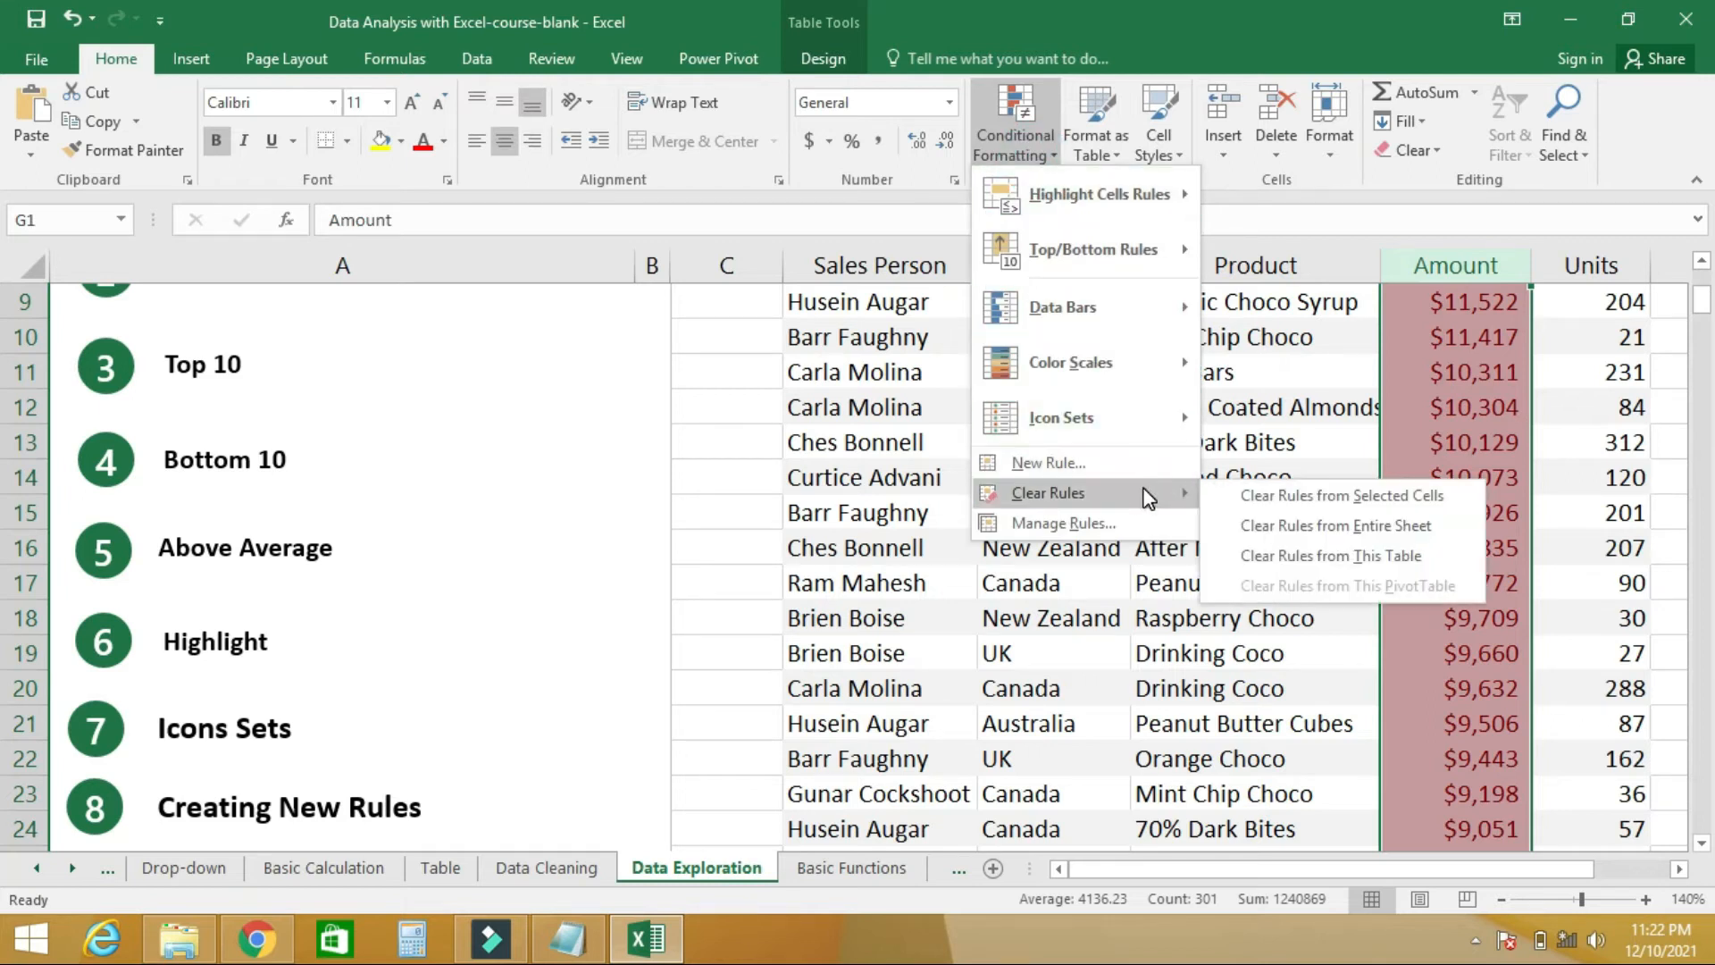
click(1243, 505)
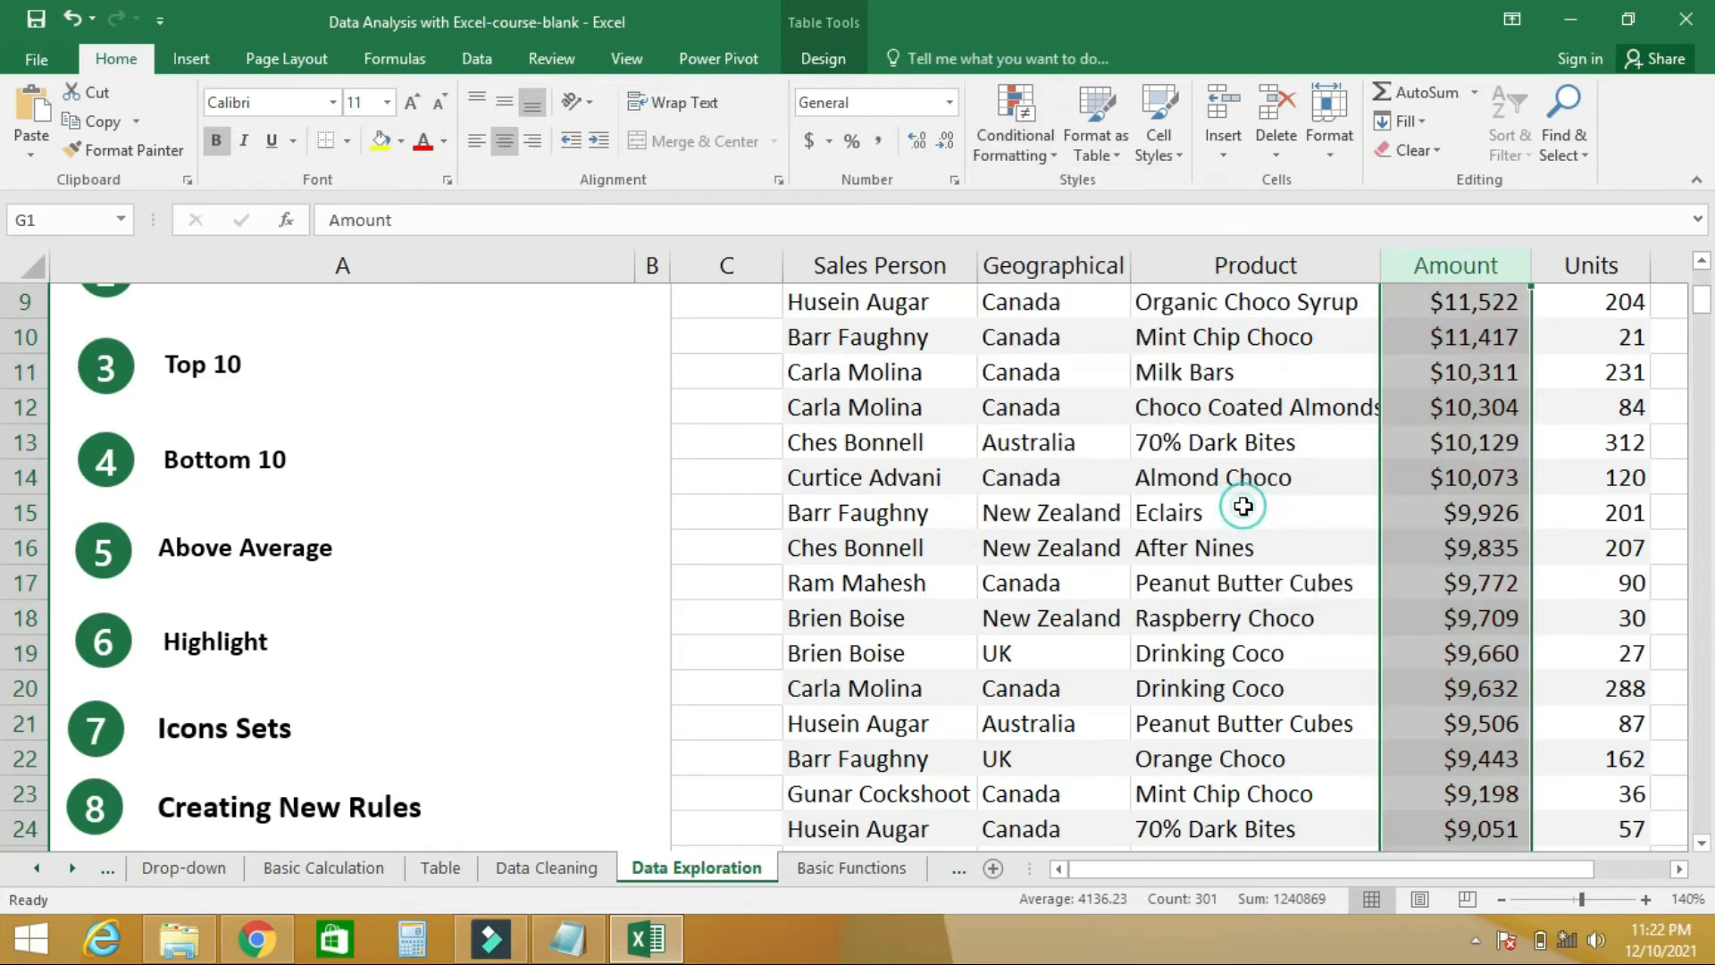
click(1043, 154)
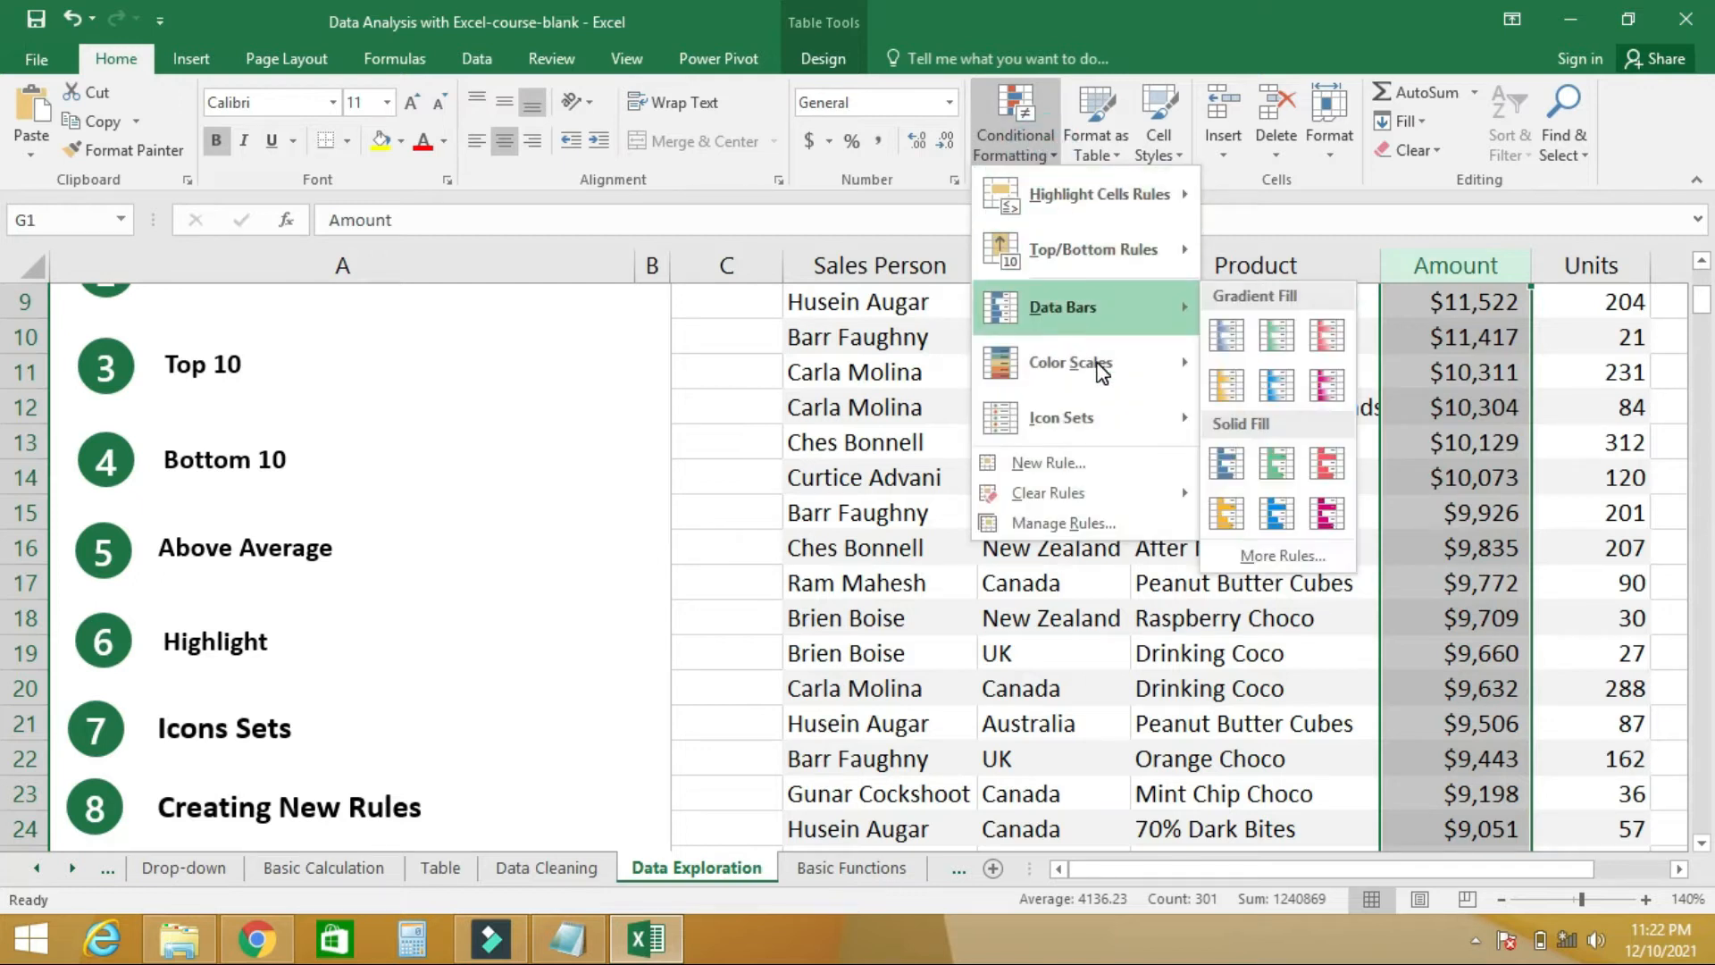
mouse_move(1081, 204)
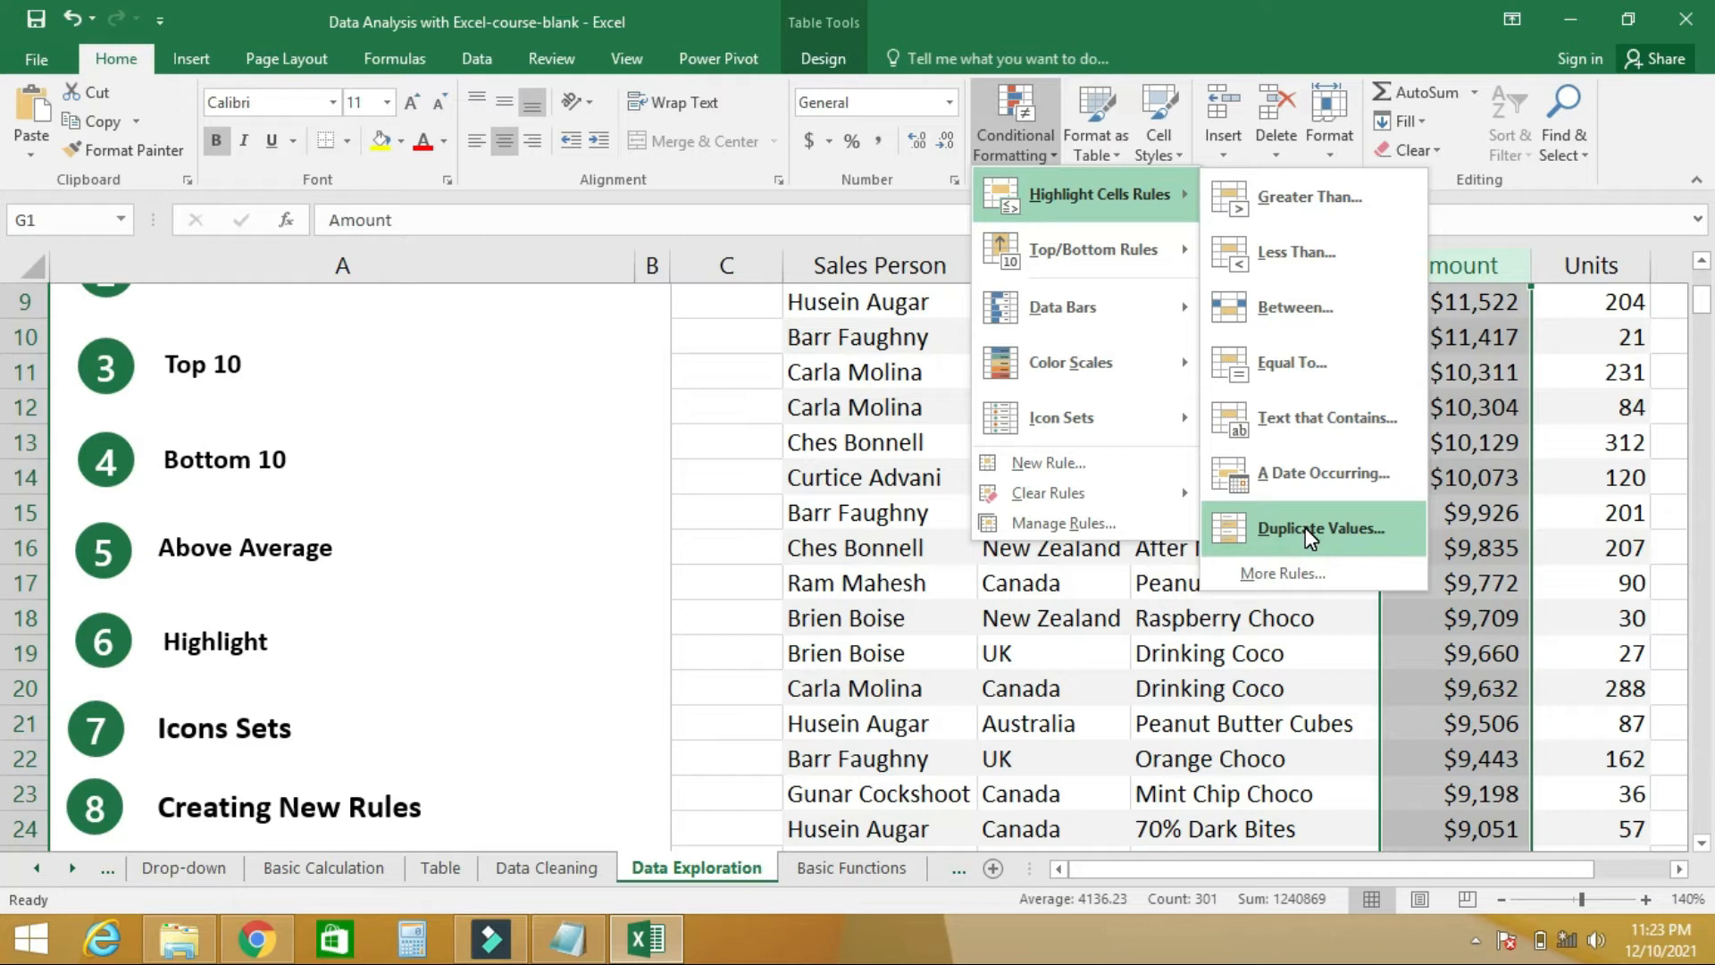
click(1270, 582)
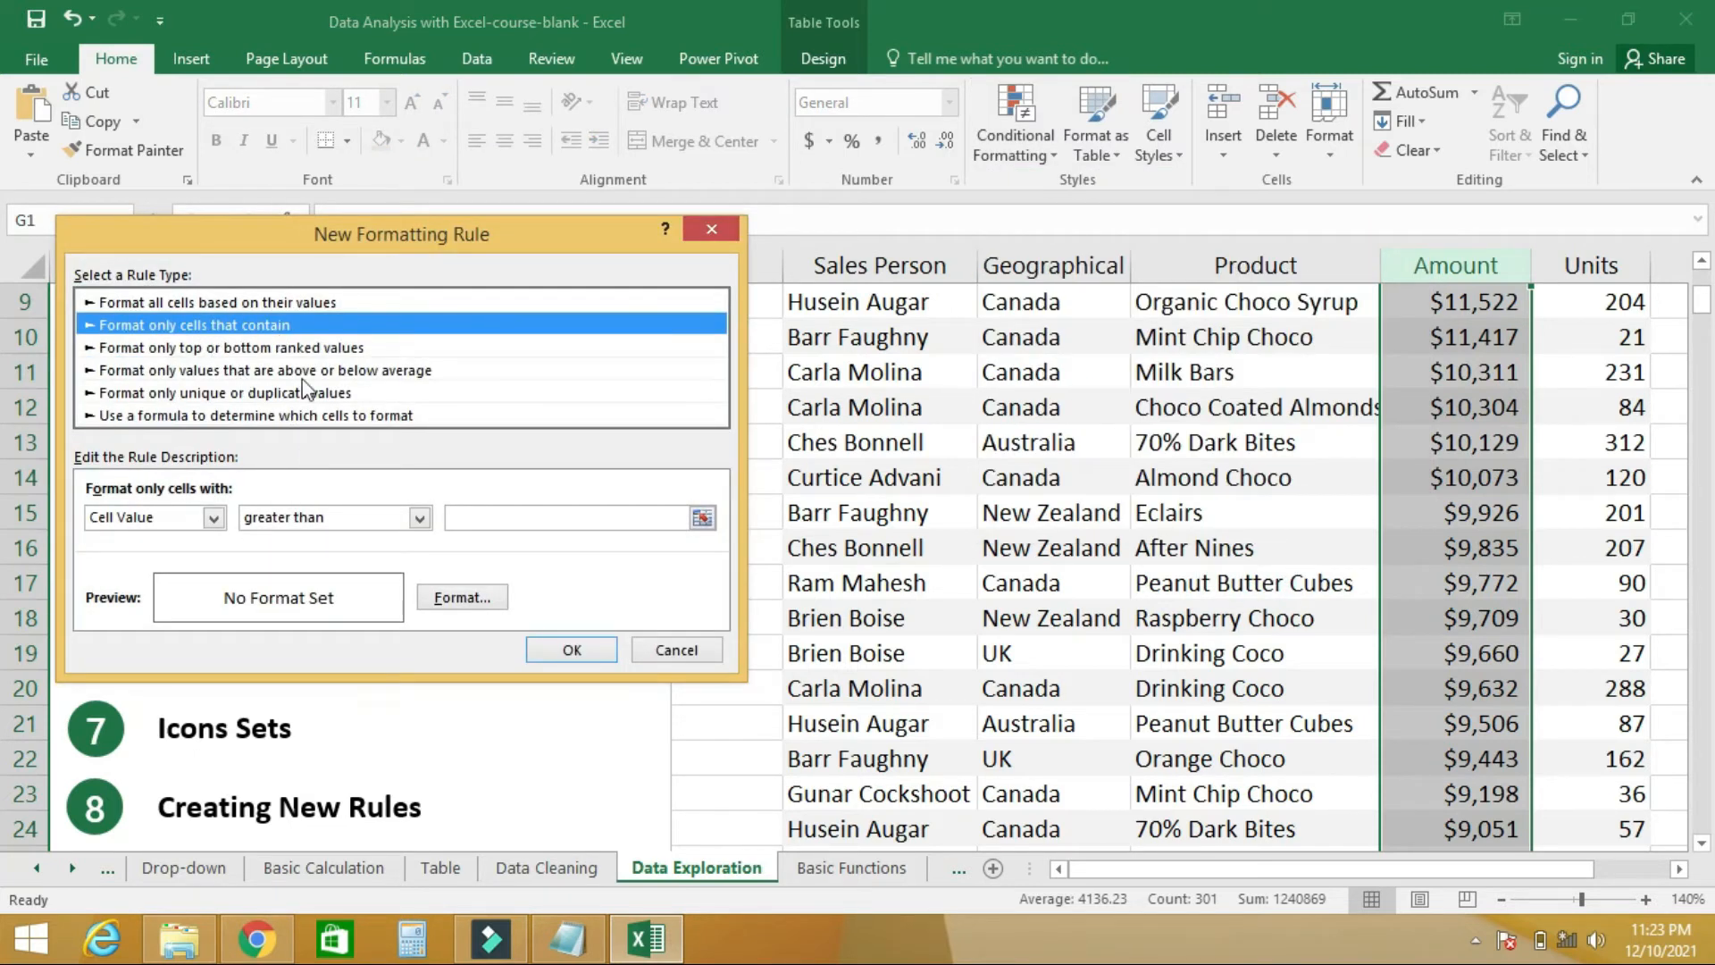
click(712, 231)
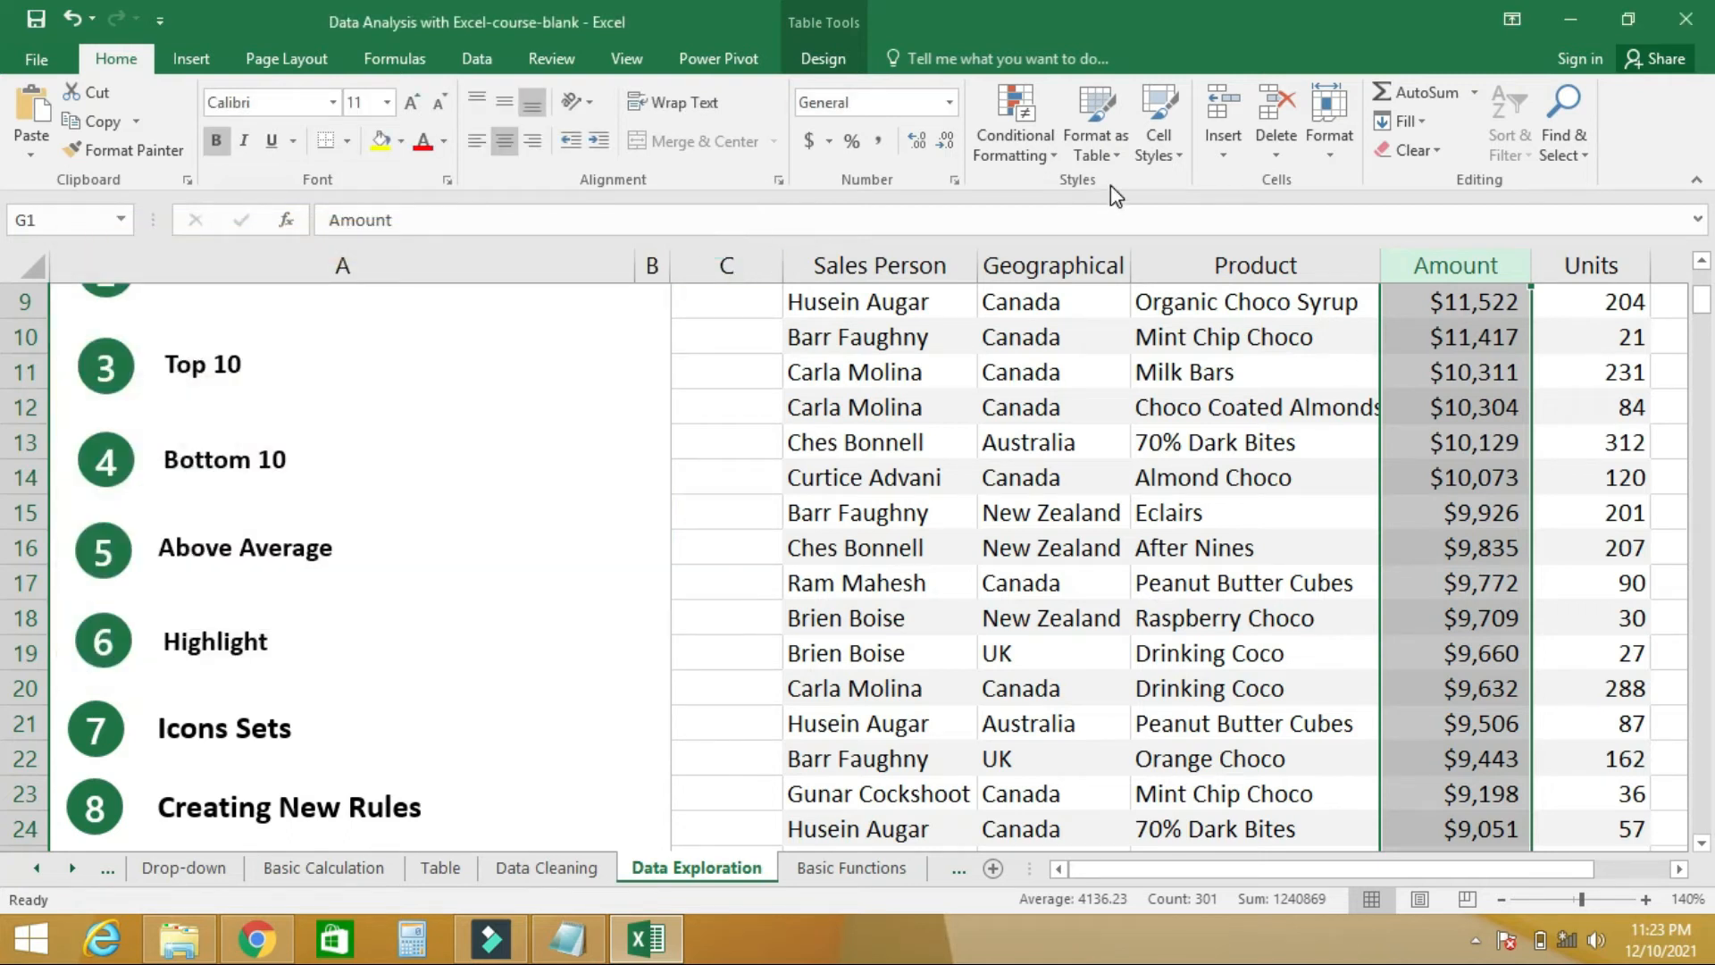
- Highlight Amount values greater than 90000 with Light Red Fill with Dark Red Text, and check the top of the column
click(1050, 159)
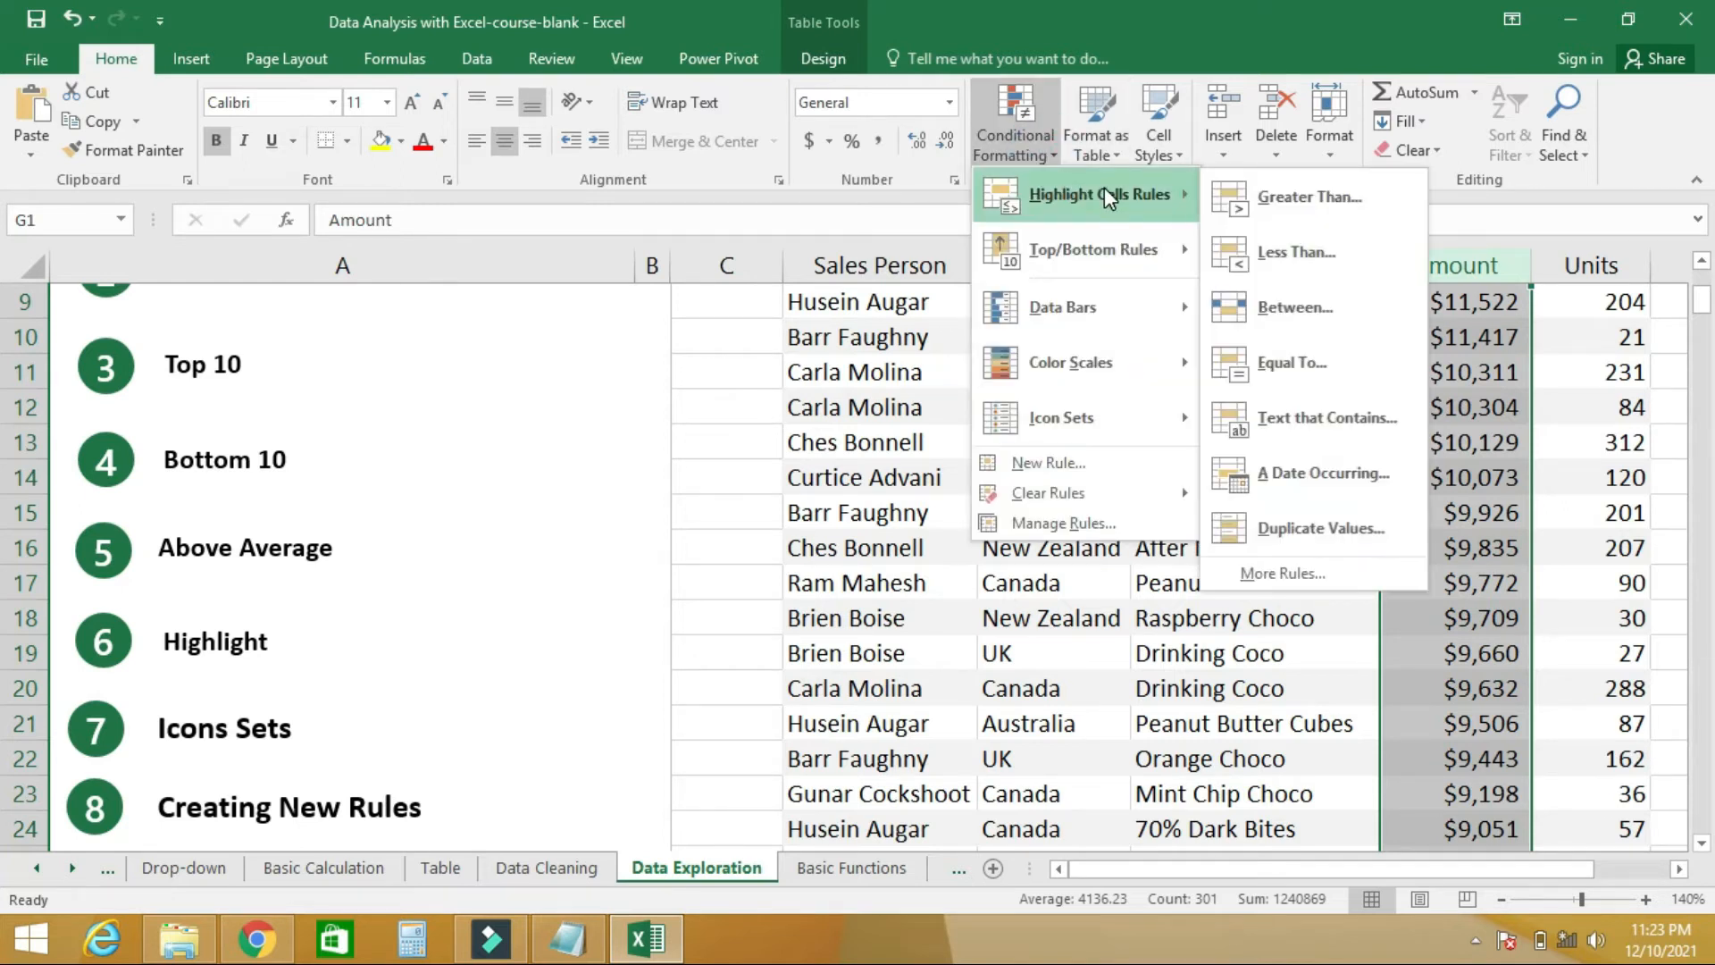
click(1273, 196)
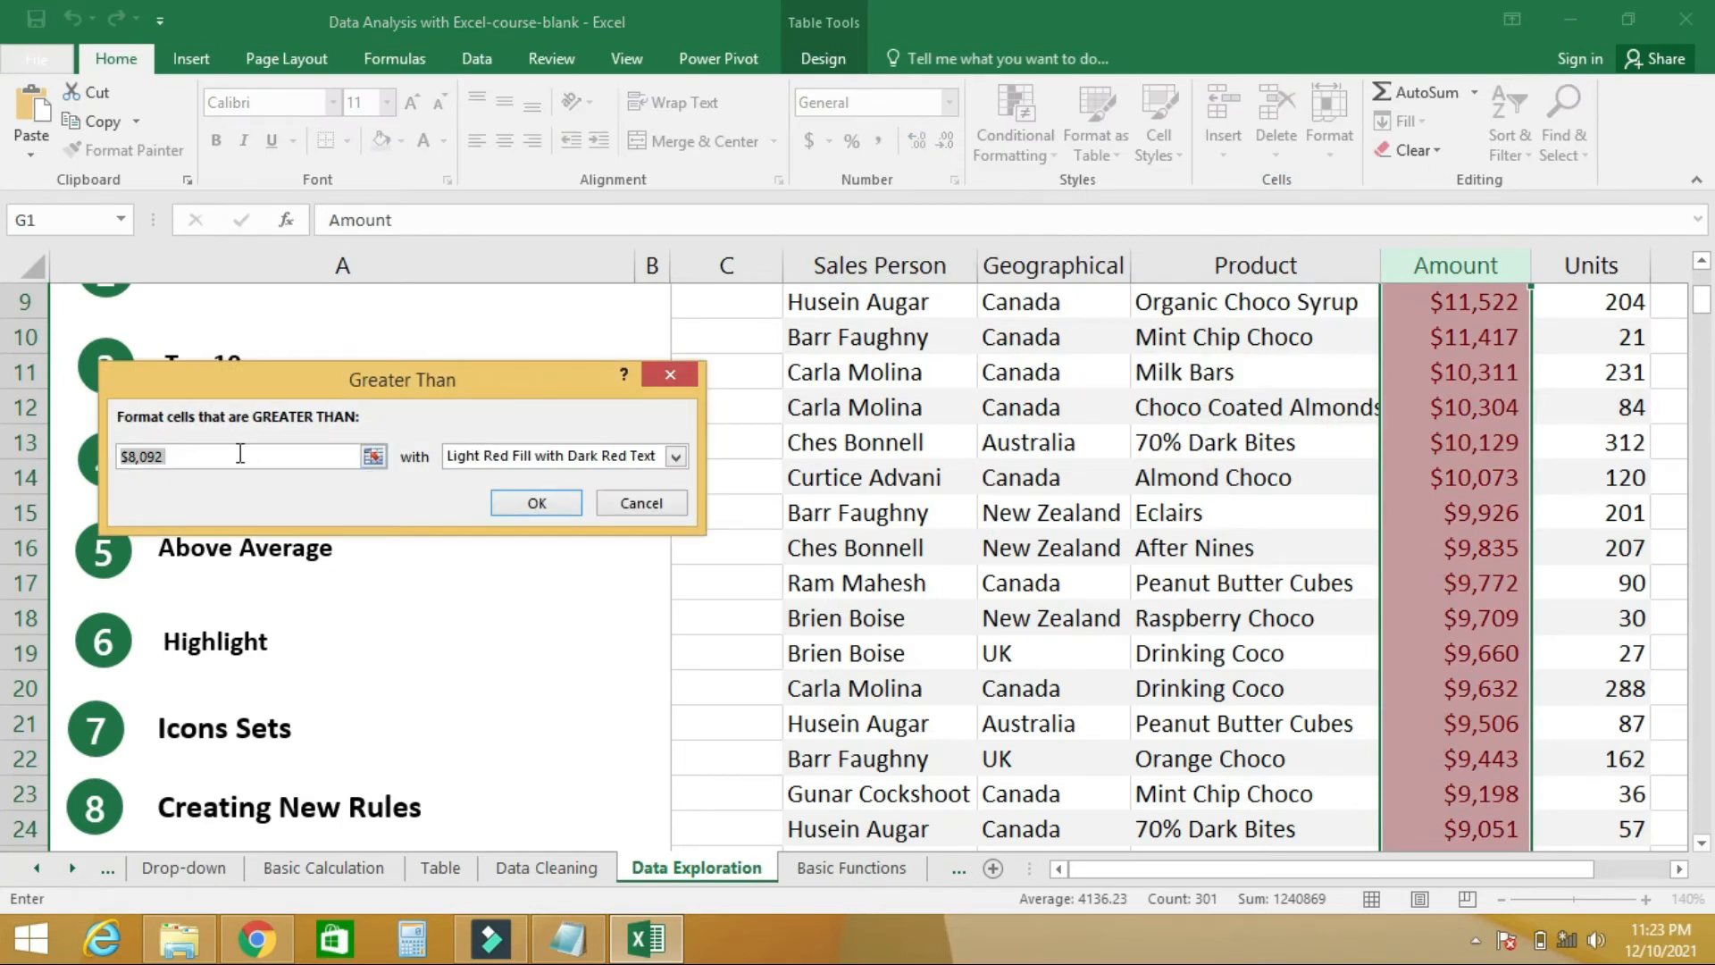
text(90000)
click(520, 505)
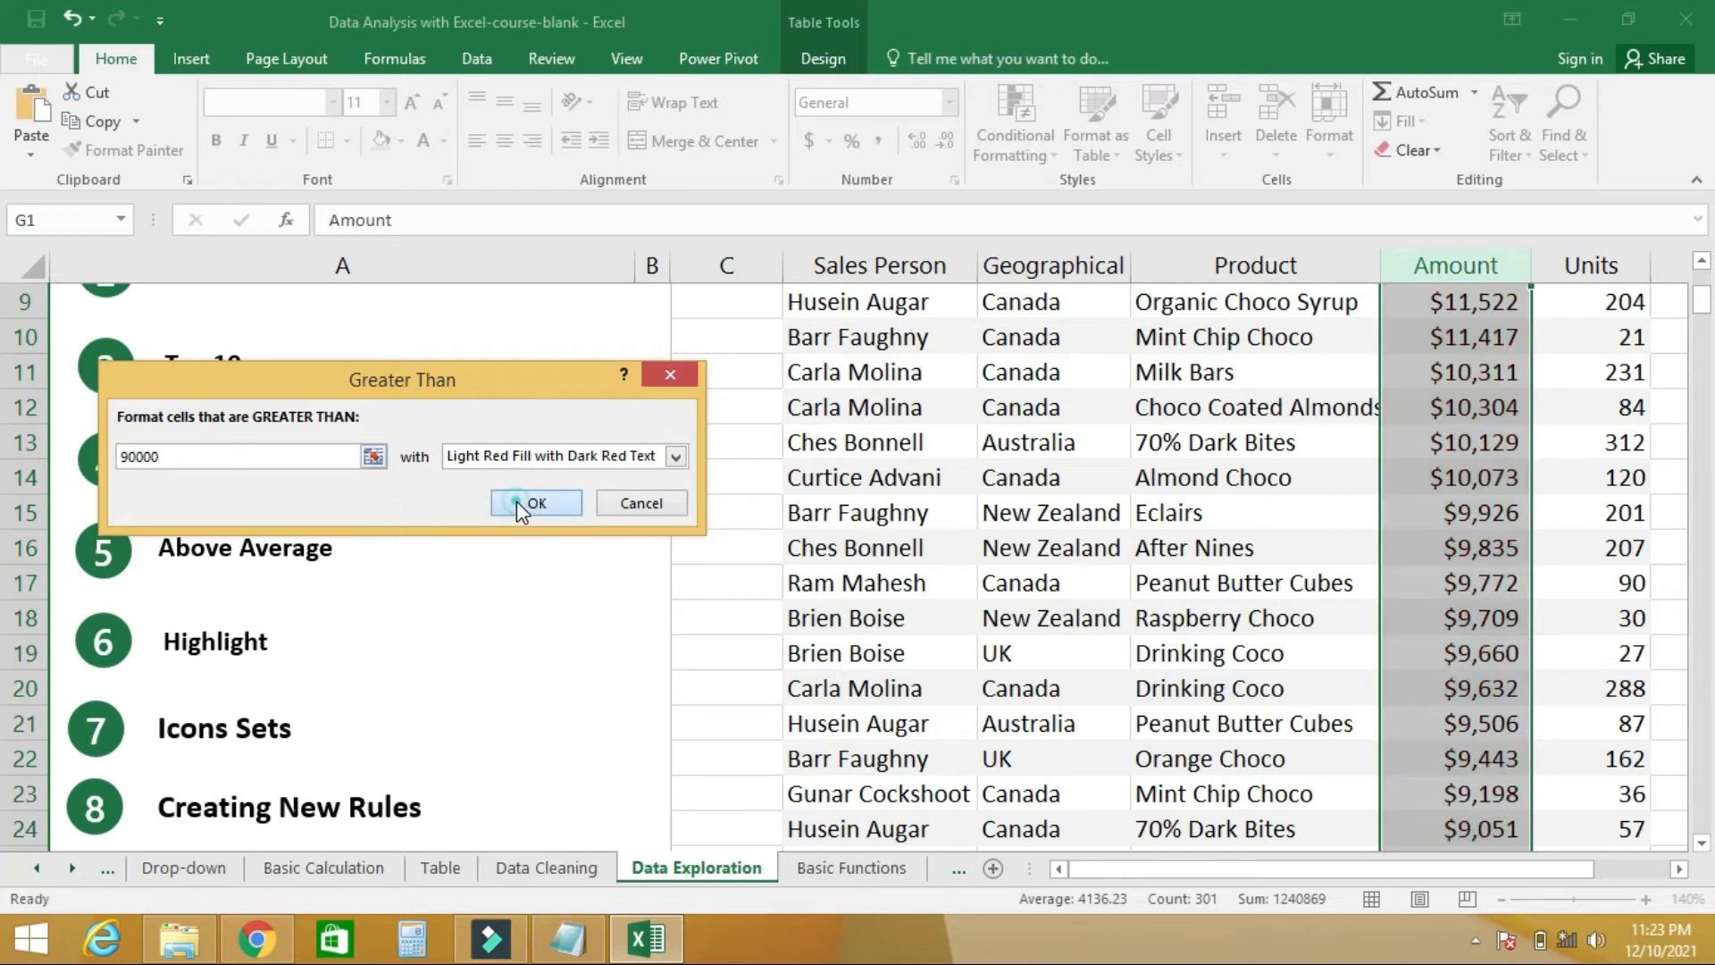
mouse_move(1707, 309)
mouse_down()
mouse_move(1708, 281)
mouse_move(1713, 836)
mouse_move(1697, 786)
mouse_move(1698, 287)
mouse_up()
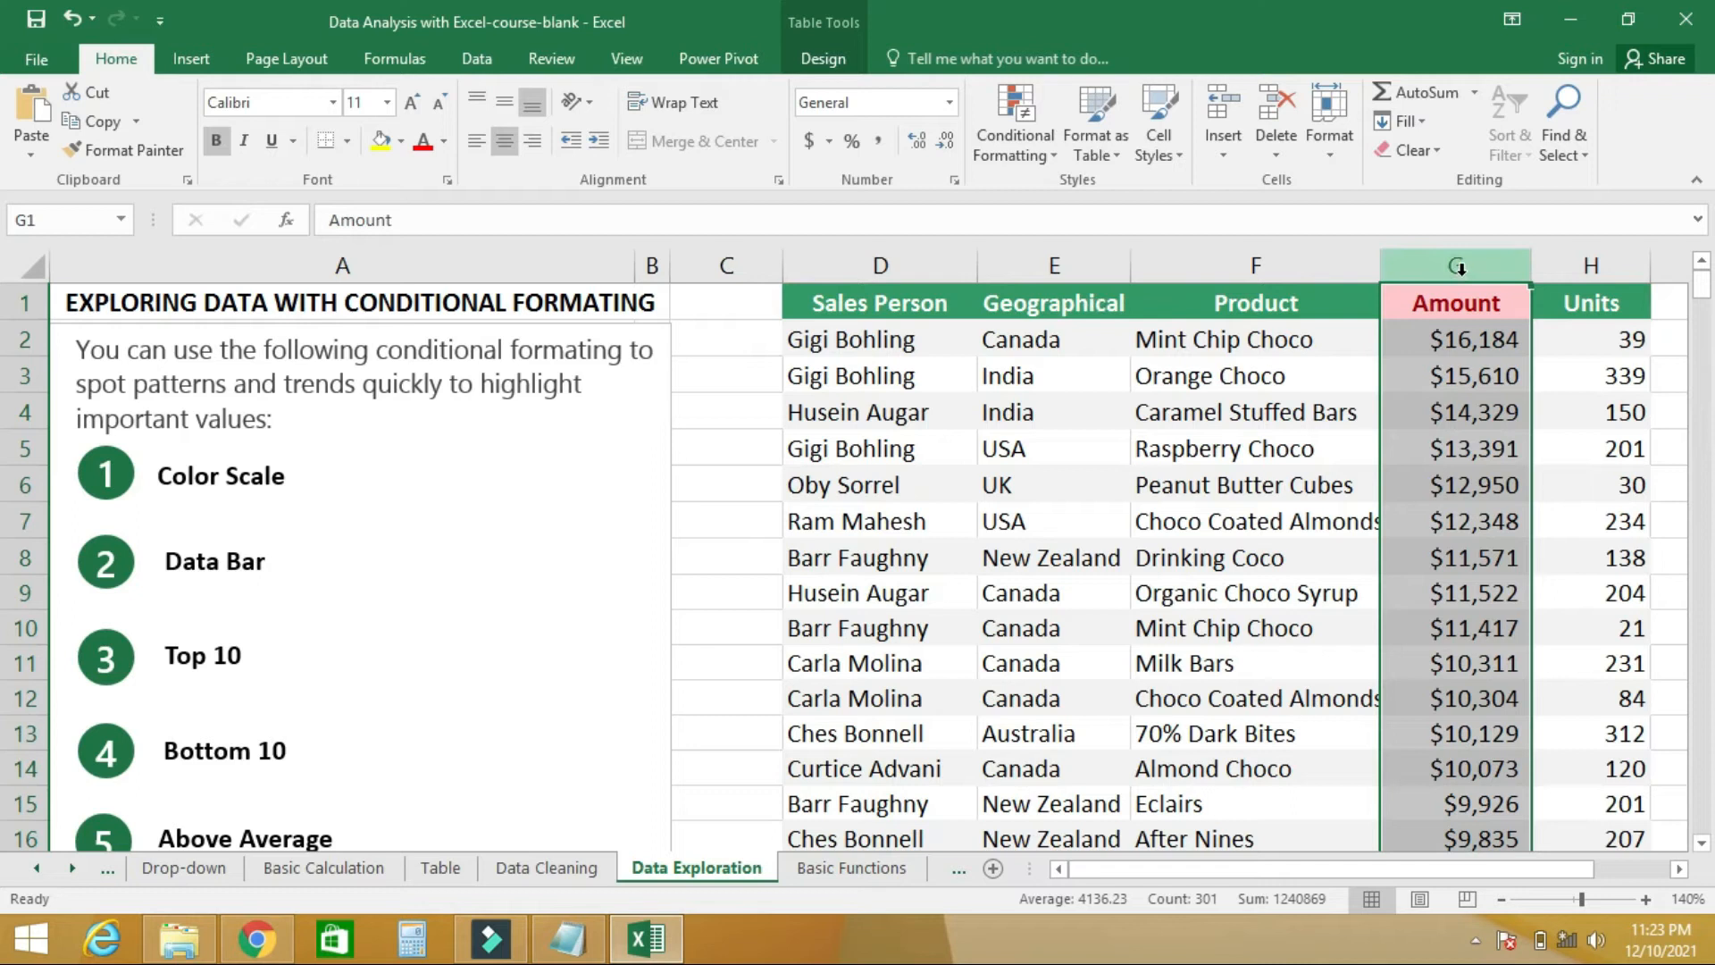
- Add a rule highlighting Amount values greater than 5000 with Light Red Fill with Dark Red Text
click(1046, 162)
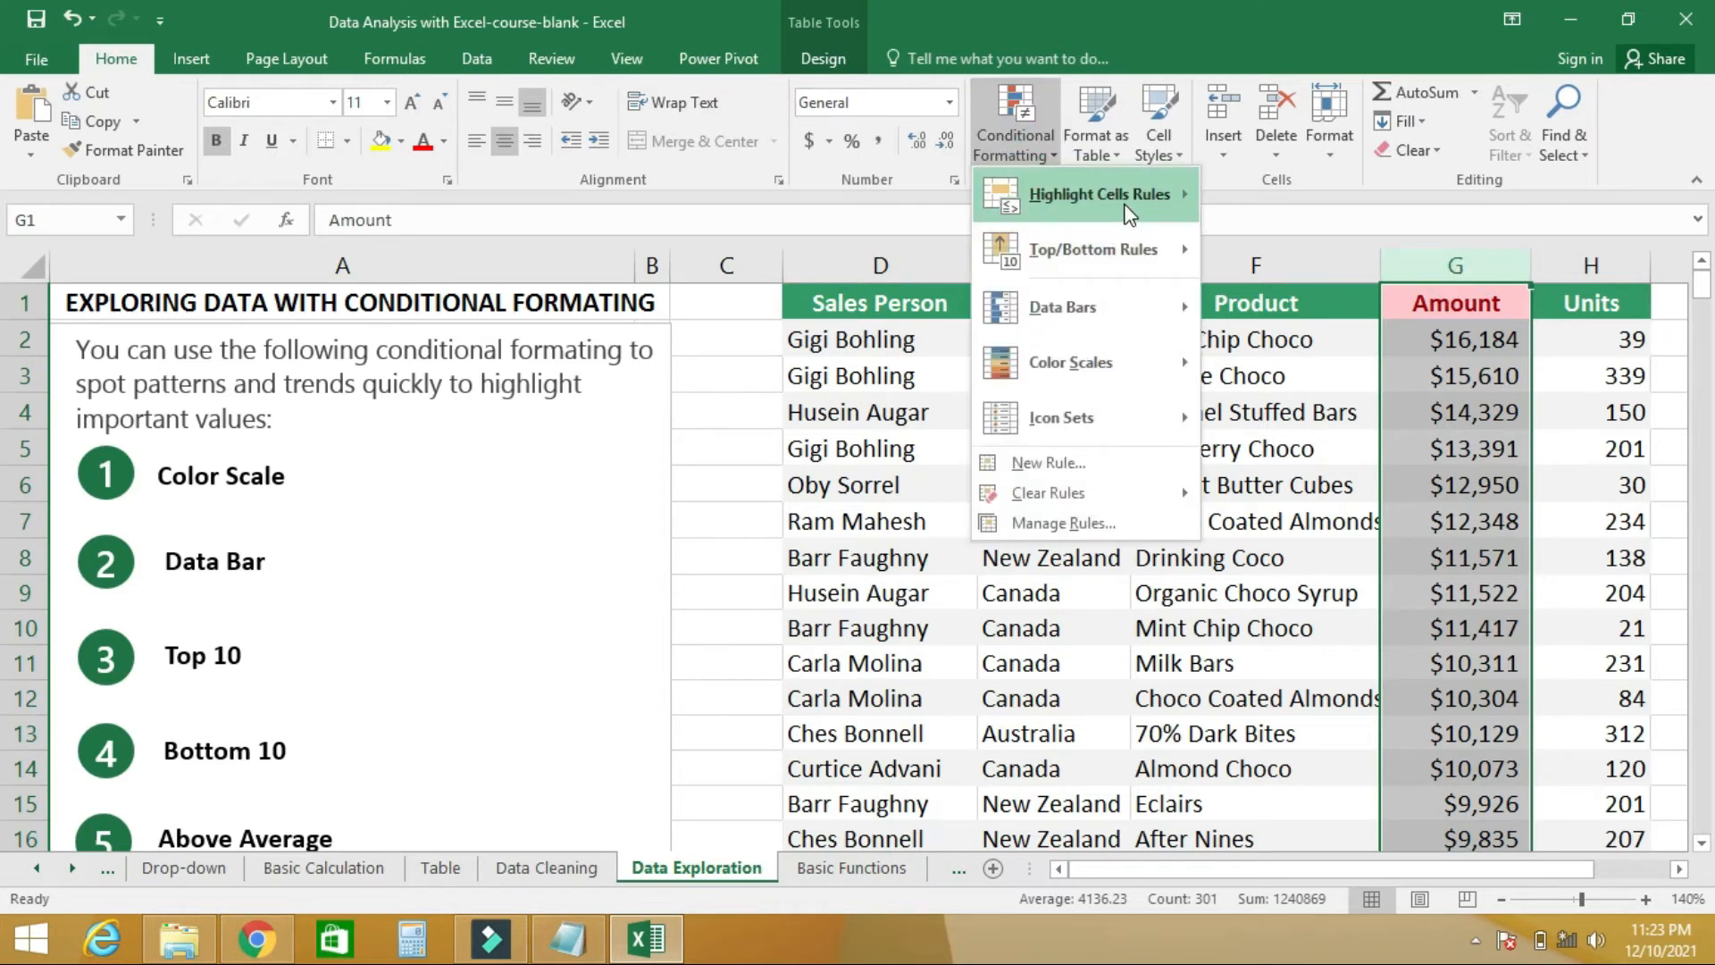
mouse_move(1128, 207)
click(1310, 206)
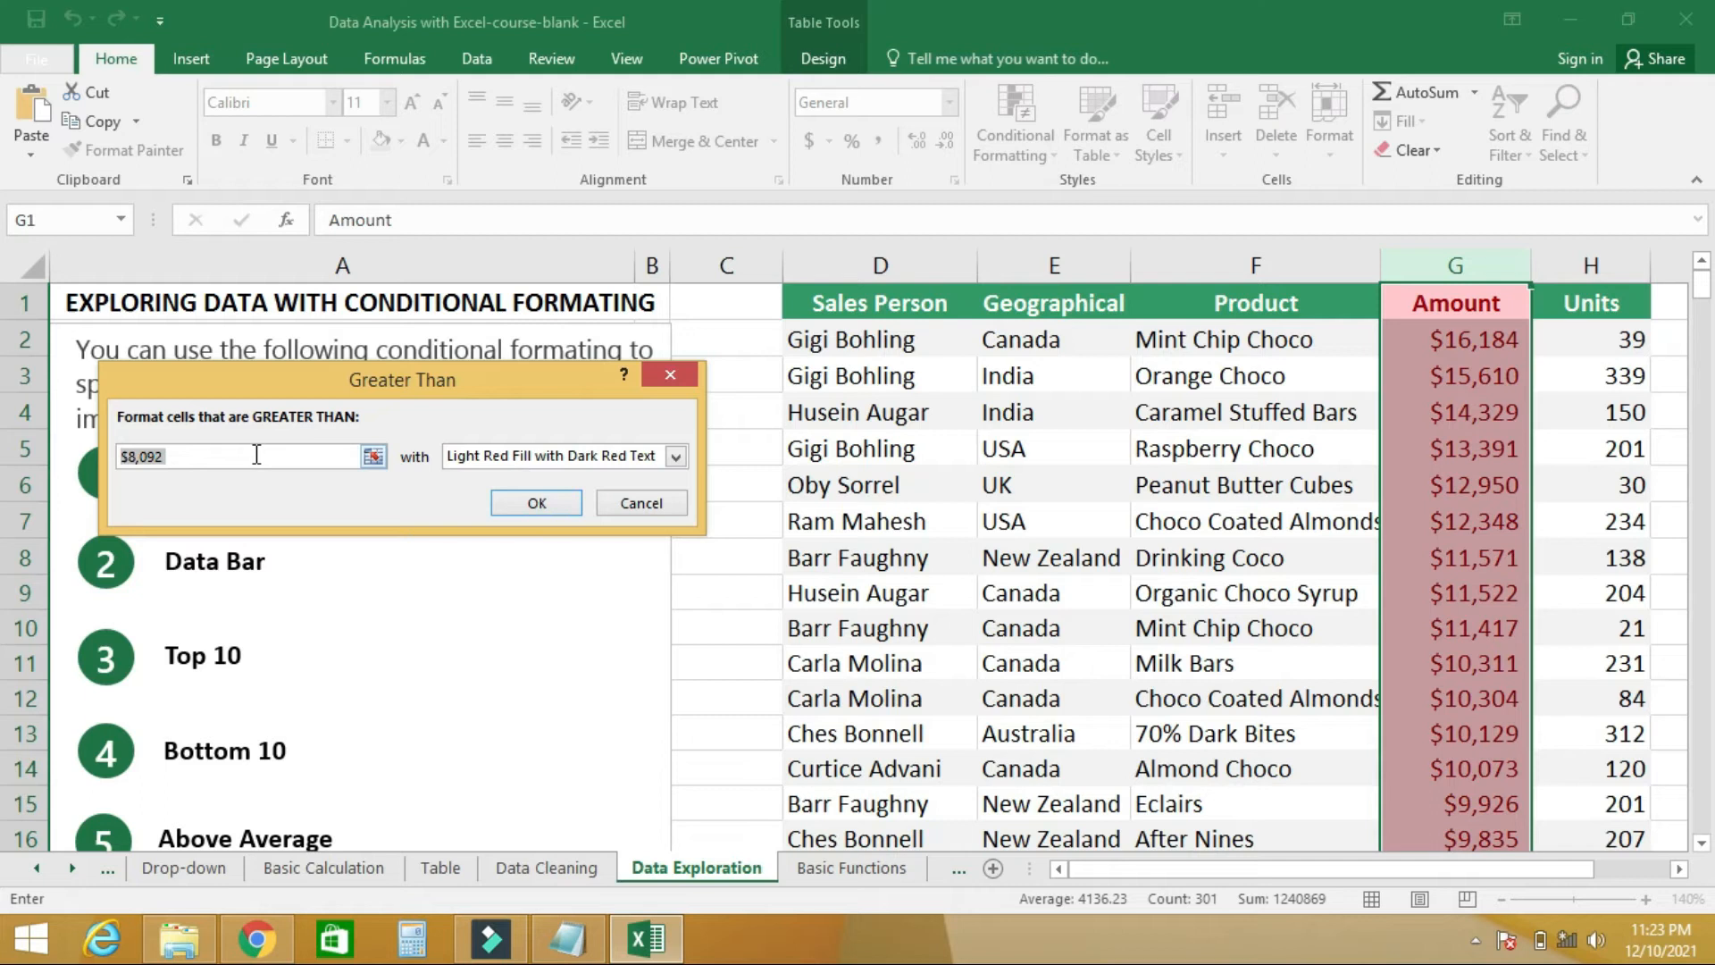
text(5000)
click(534, 502)
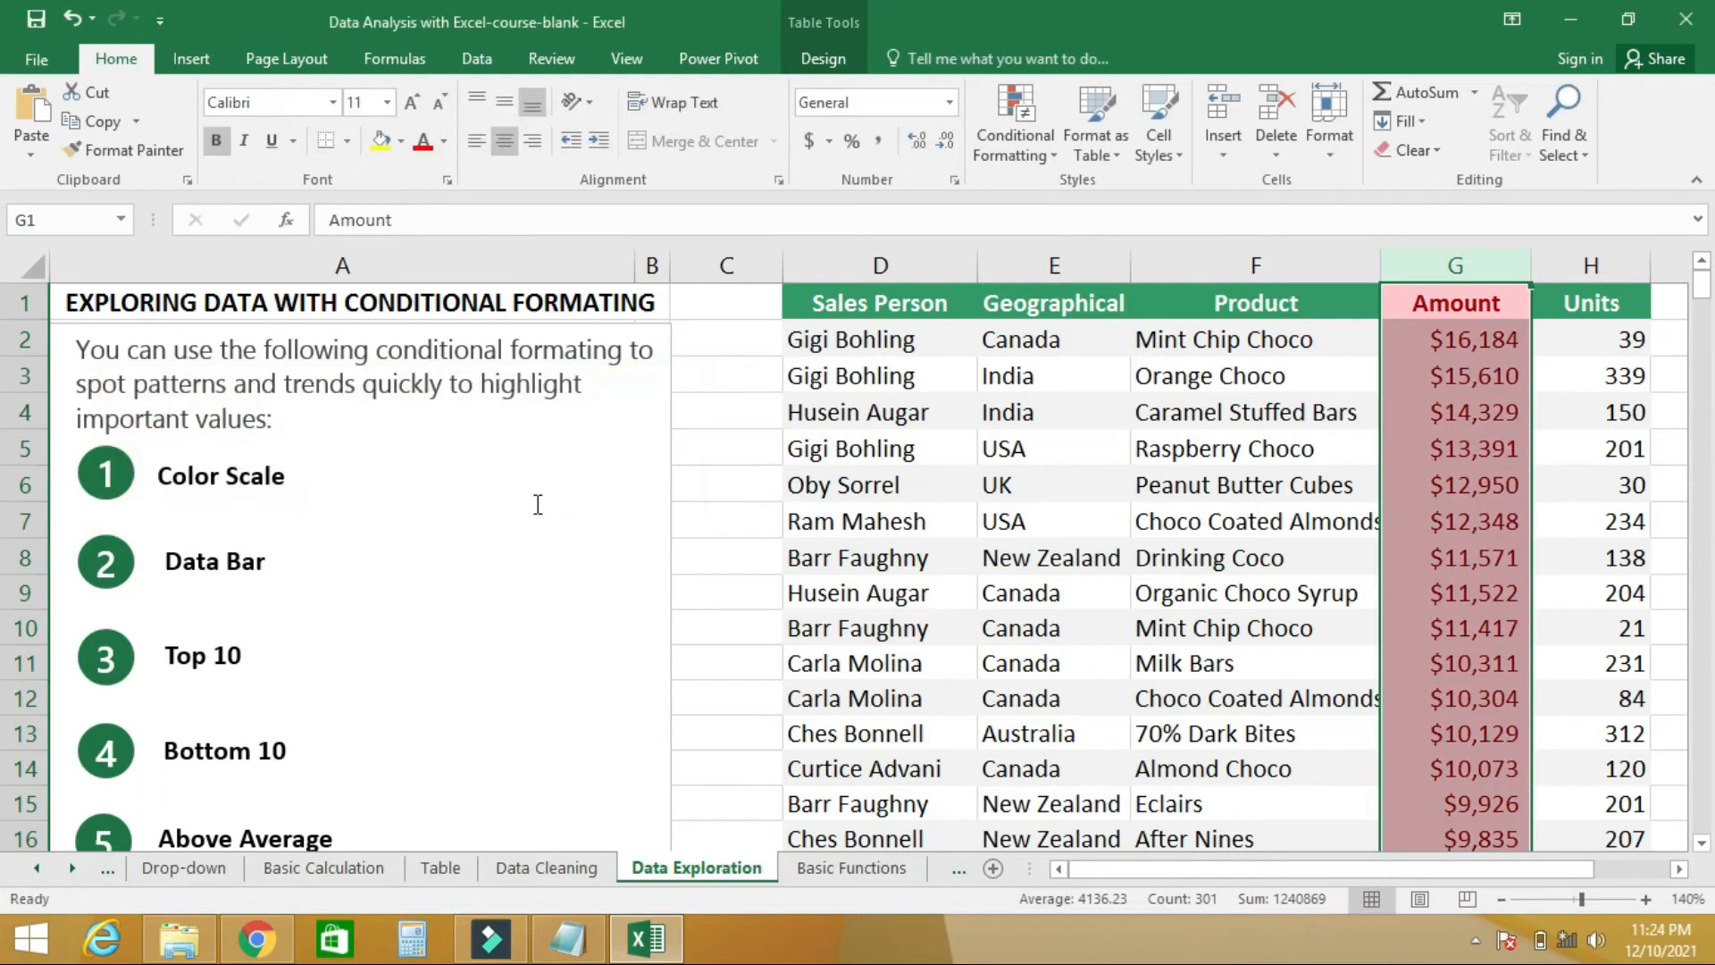
mouse_move(1706, 299)
mouse_down()
mouse_move(1707, 485)
mouse_move(1708, 288)
mouse_up()
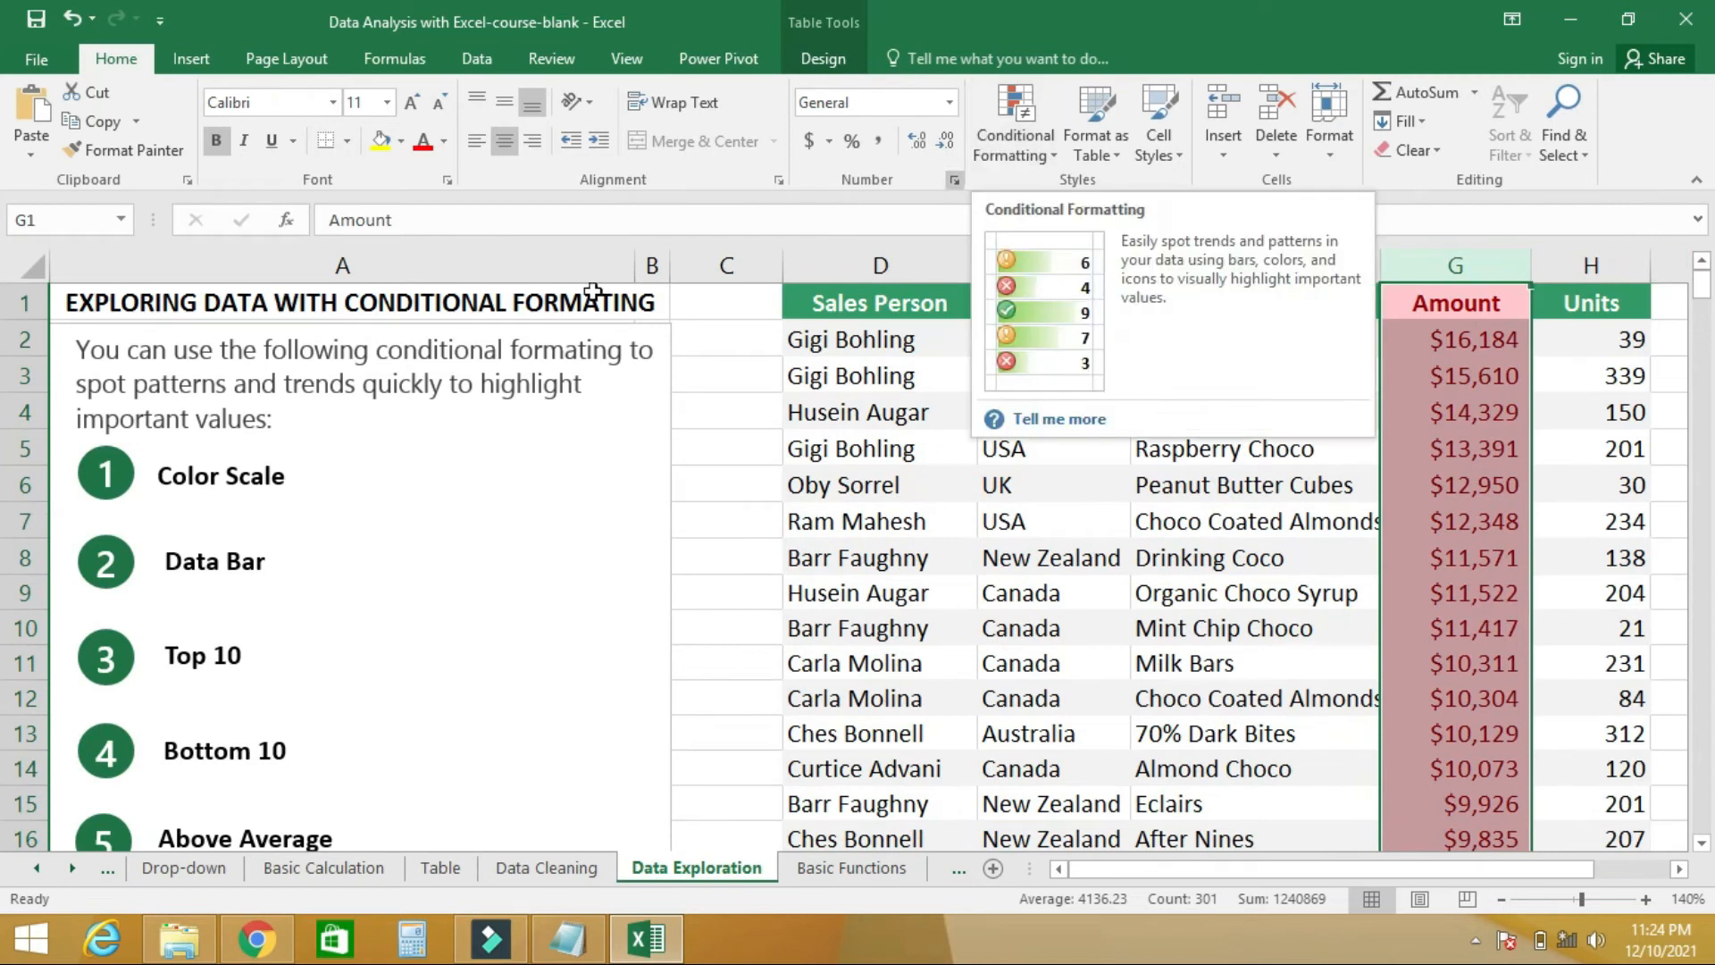
- Clear the greater-than highlighting rules from the selected Amount cells
drag(1704, 288, 1706, 318)
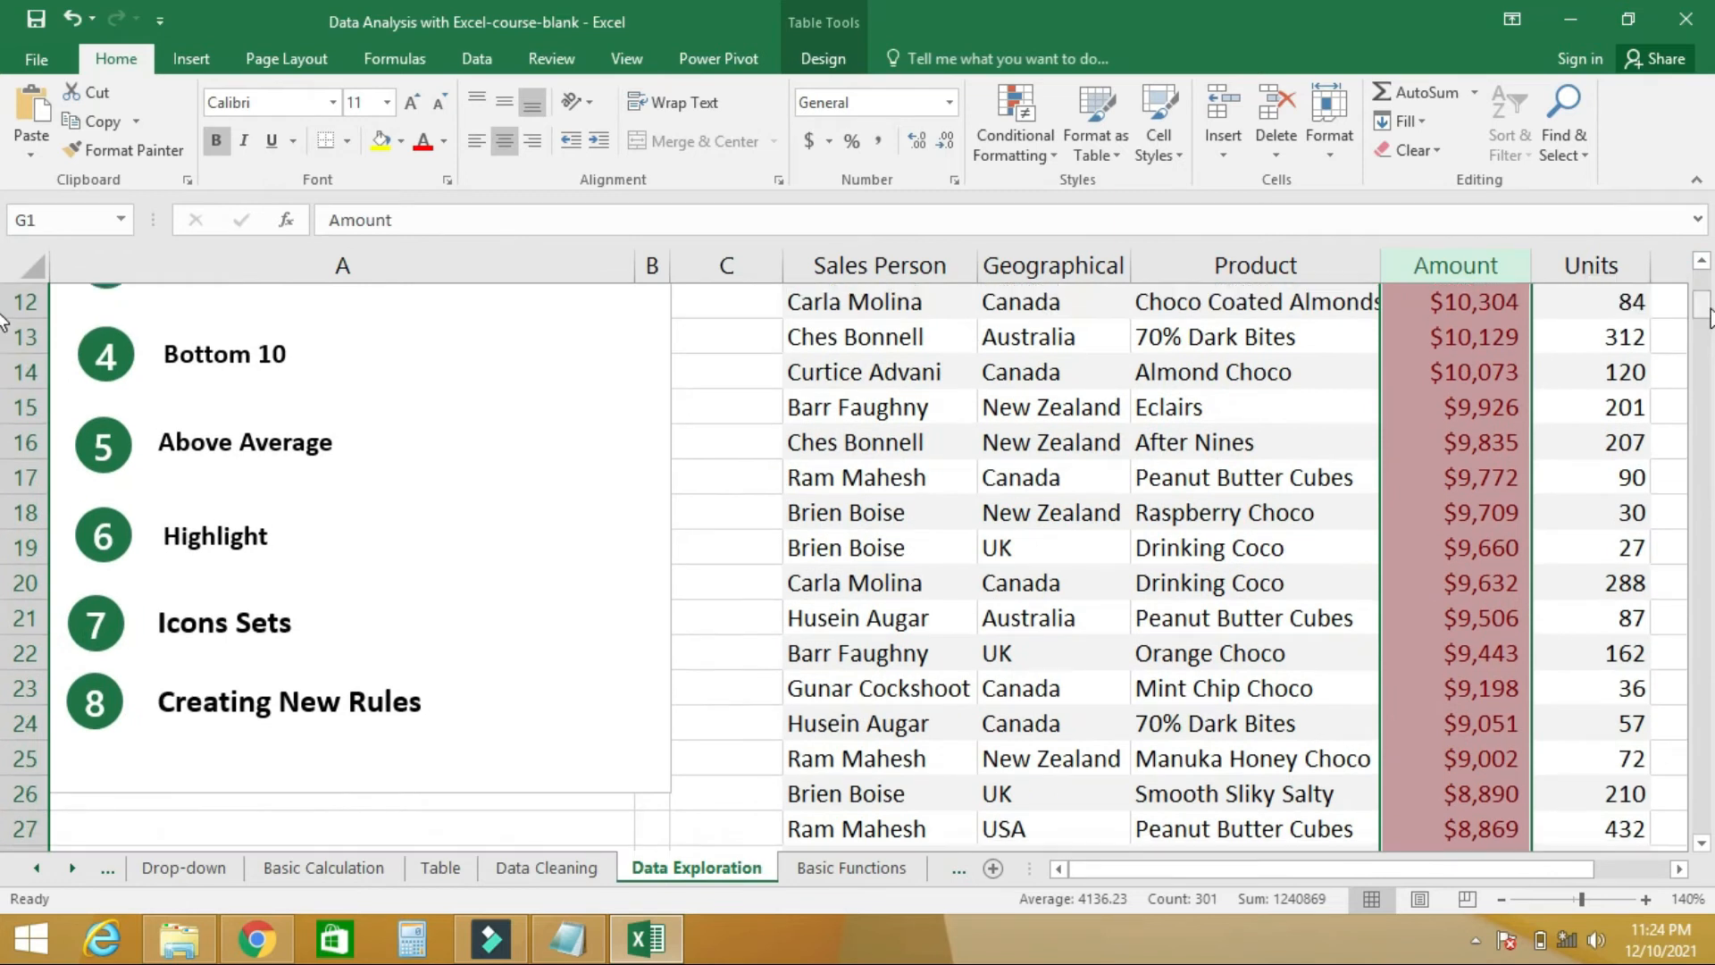
click(1026, 154)
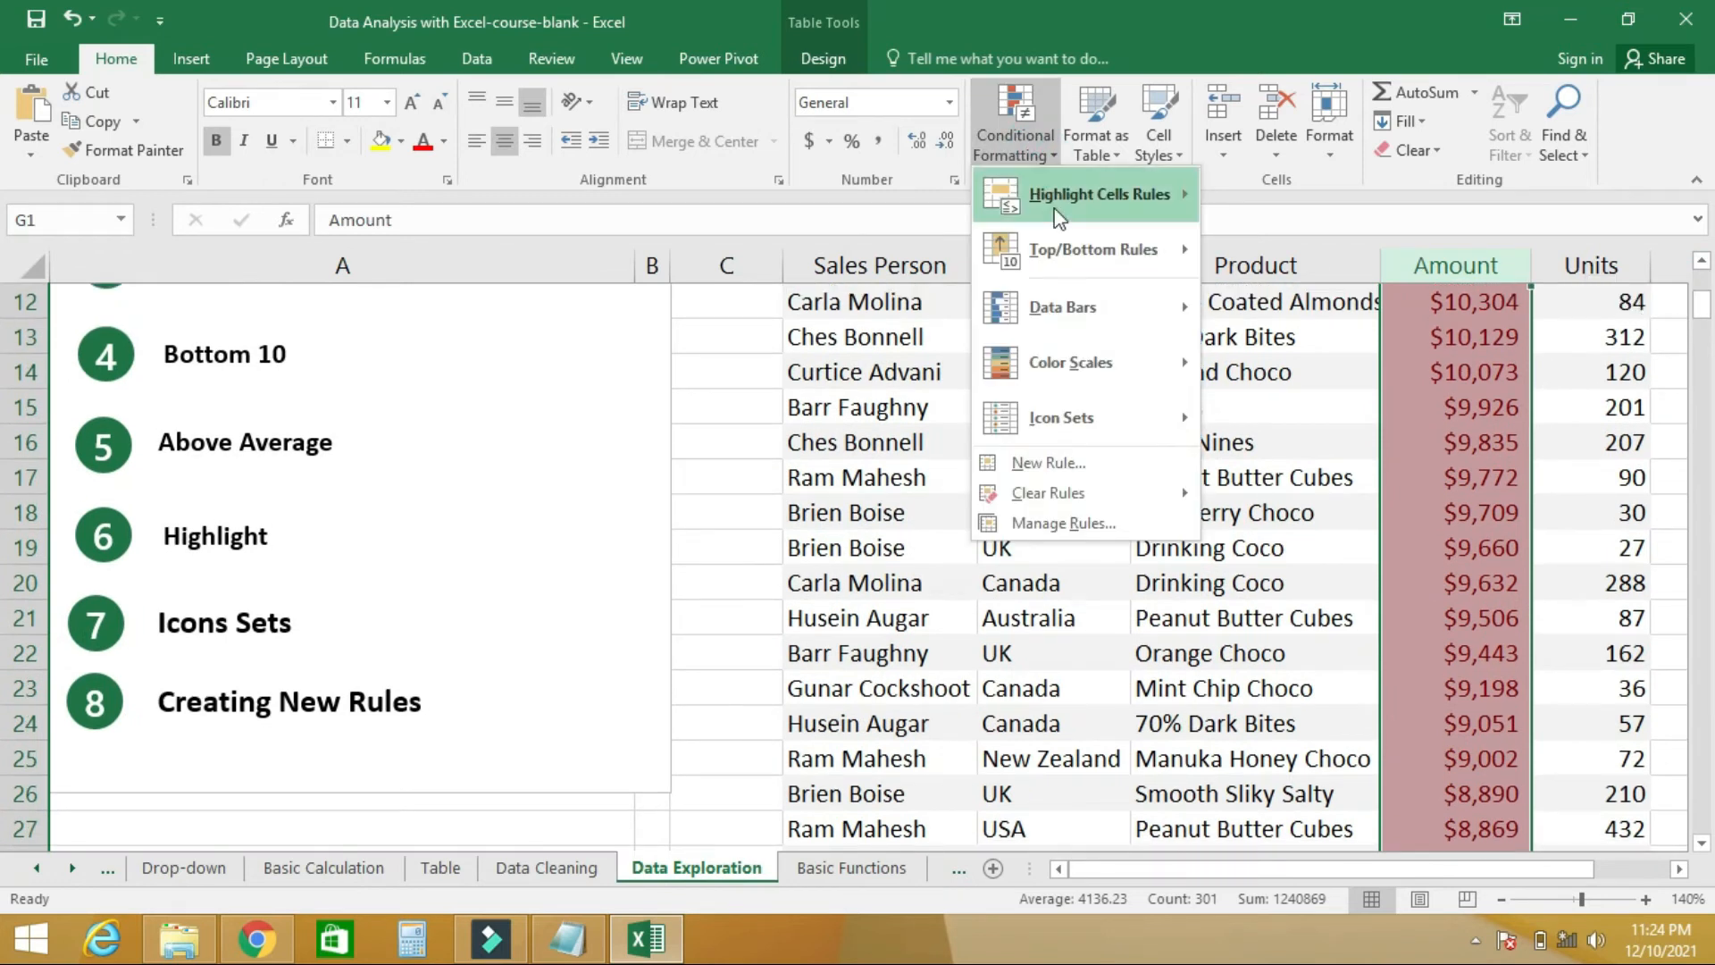
mouse_move(1136, 482)
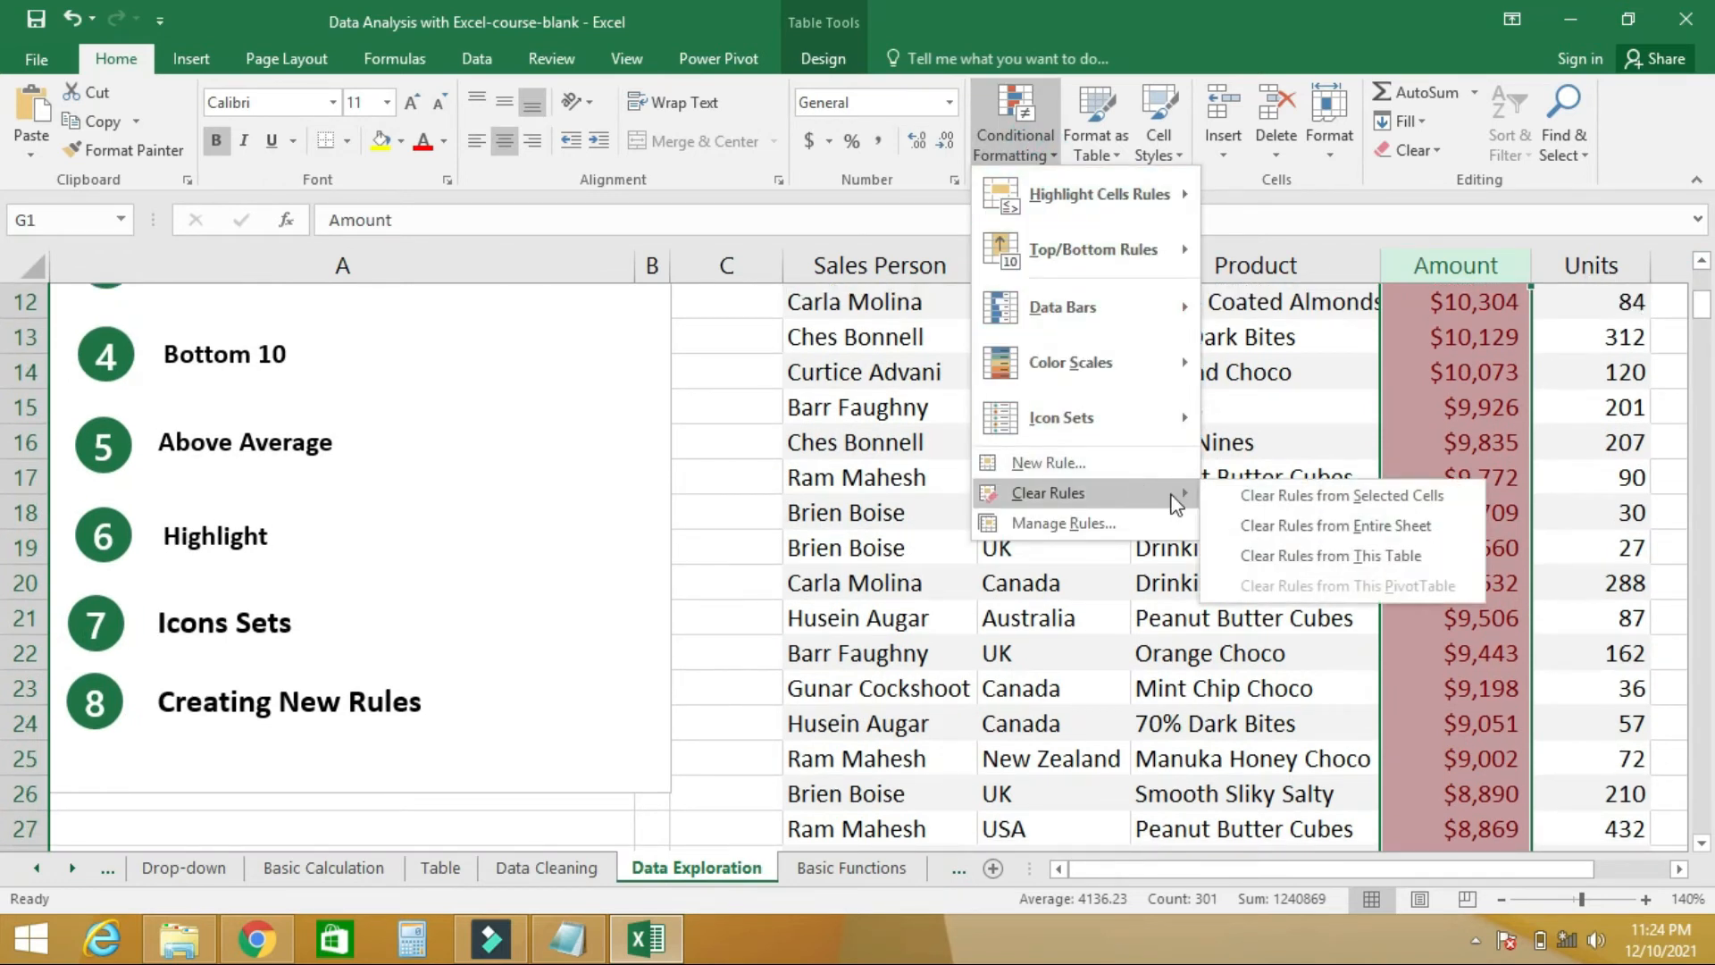
click(1267, 496)
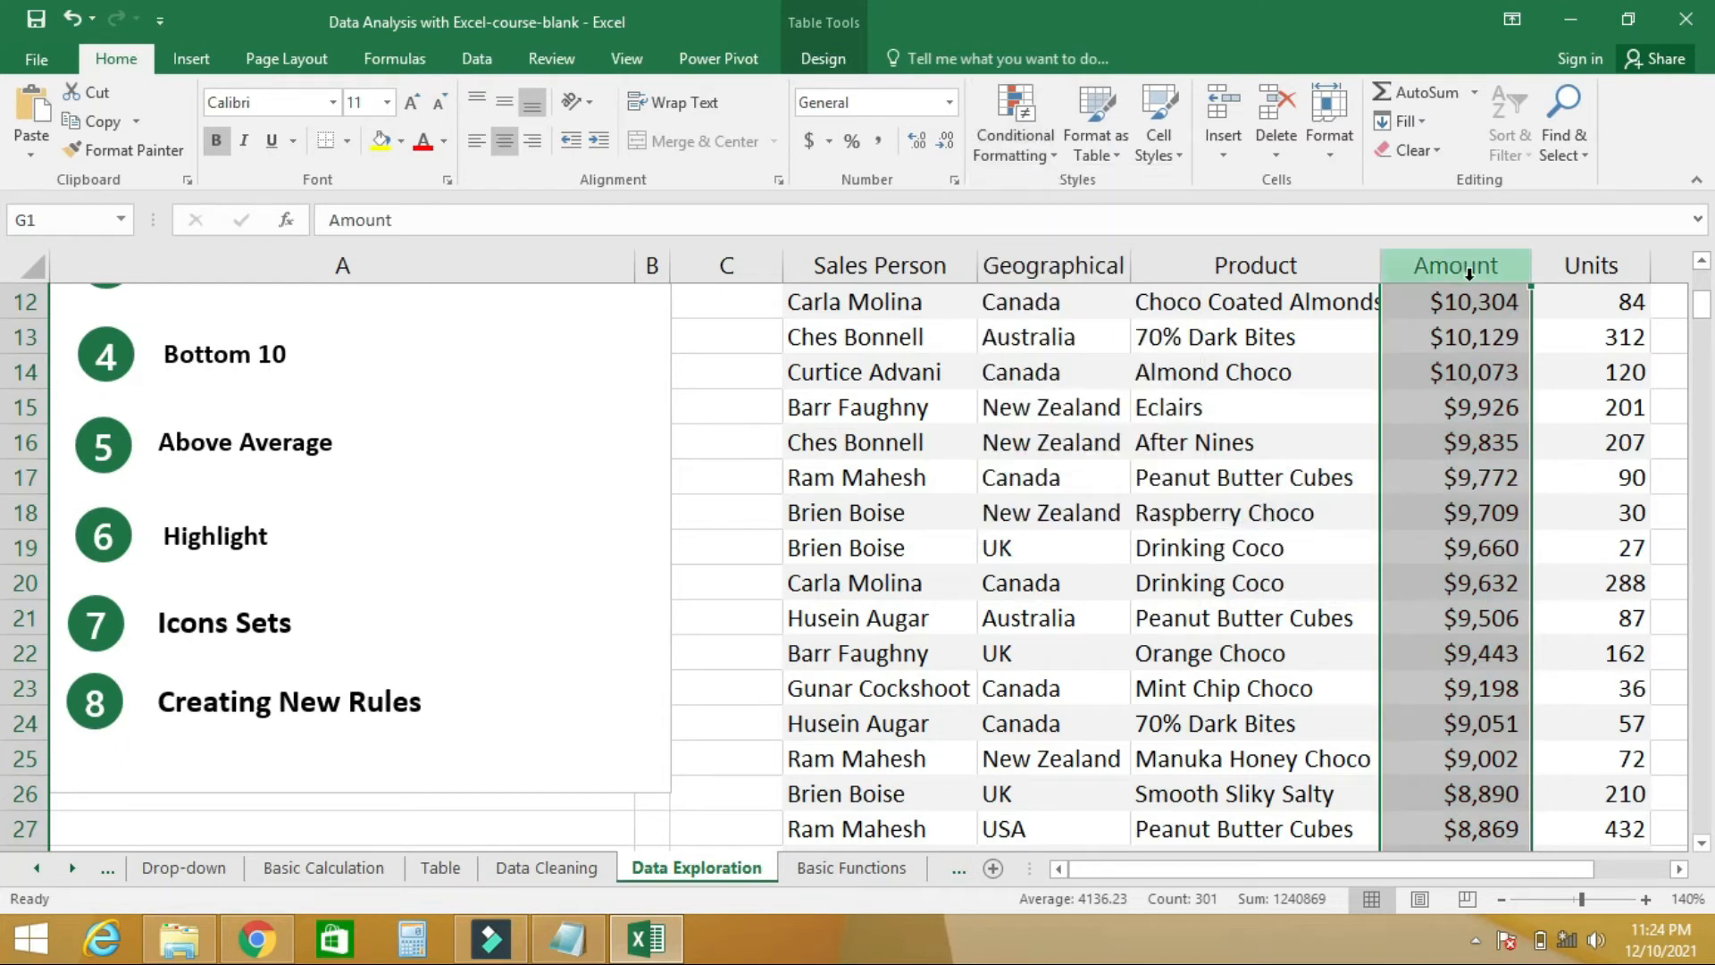
- Apply the four-icon signal bar ratings icon set to the Amount column, and review it from the largest to the smallest amounts
click(1055, 152)
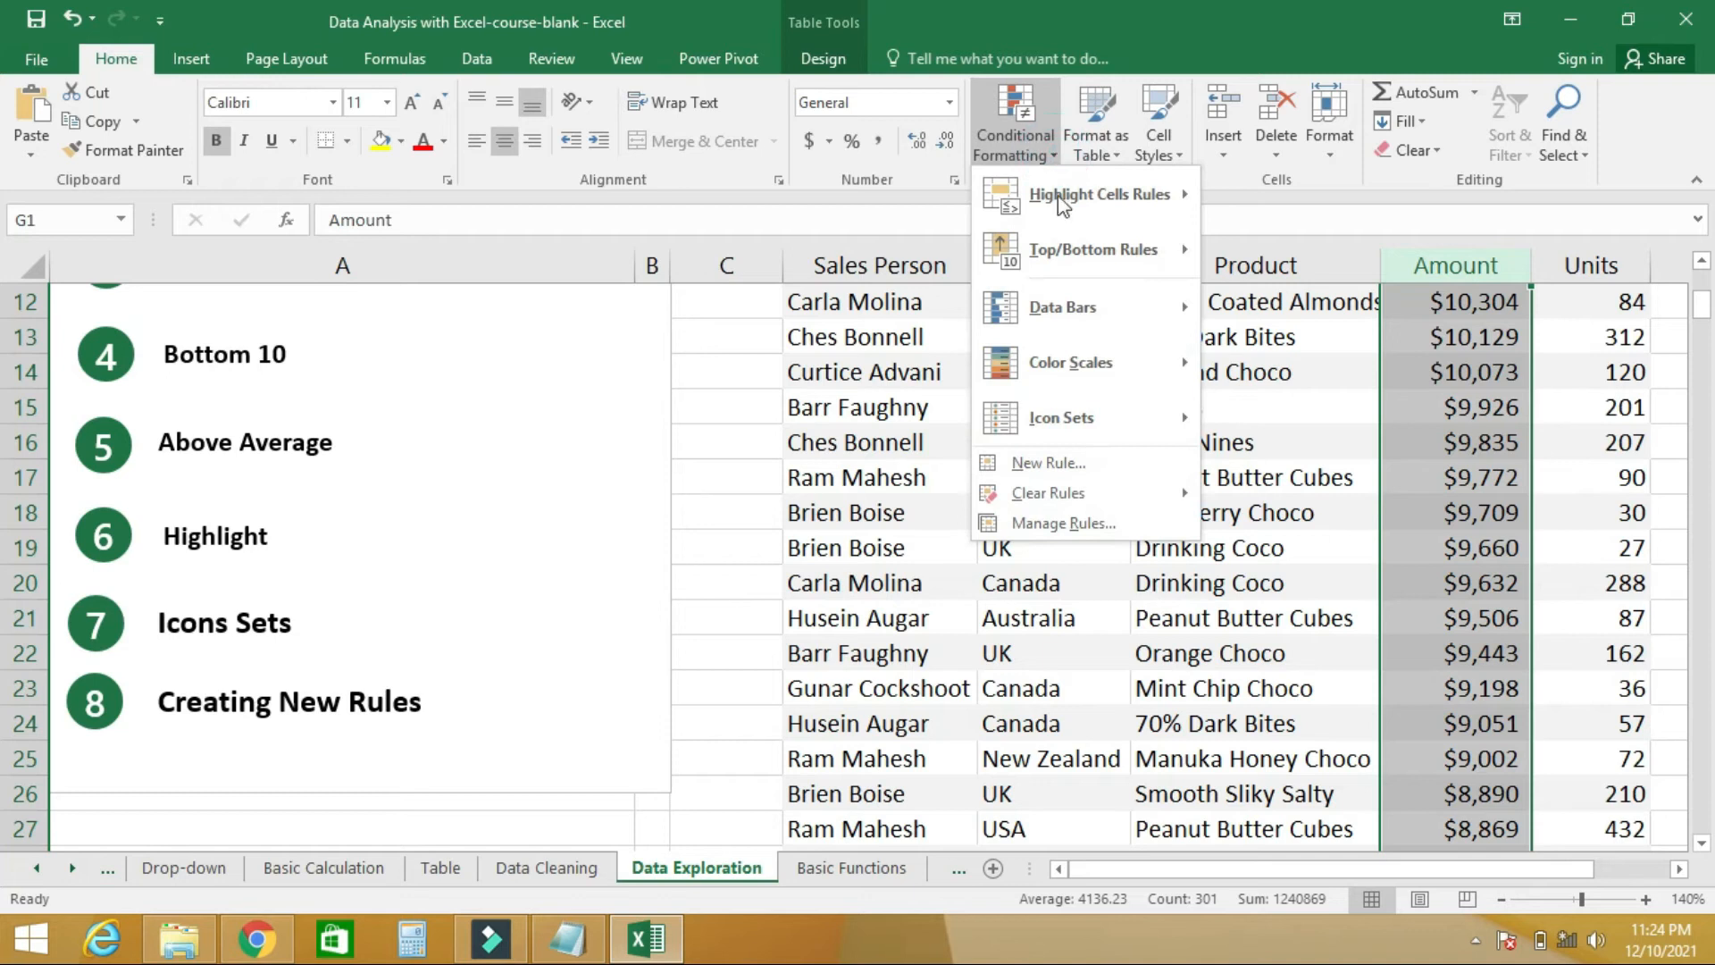
mouse_move(1105, 423)
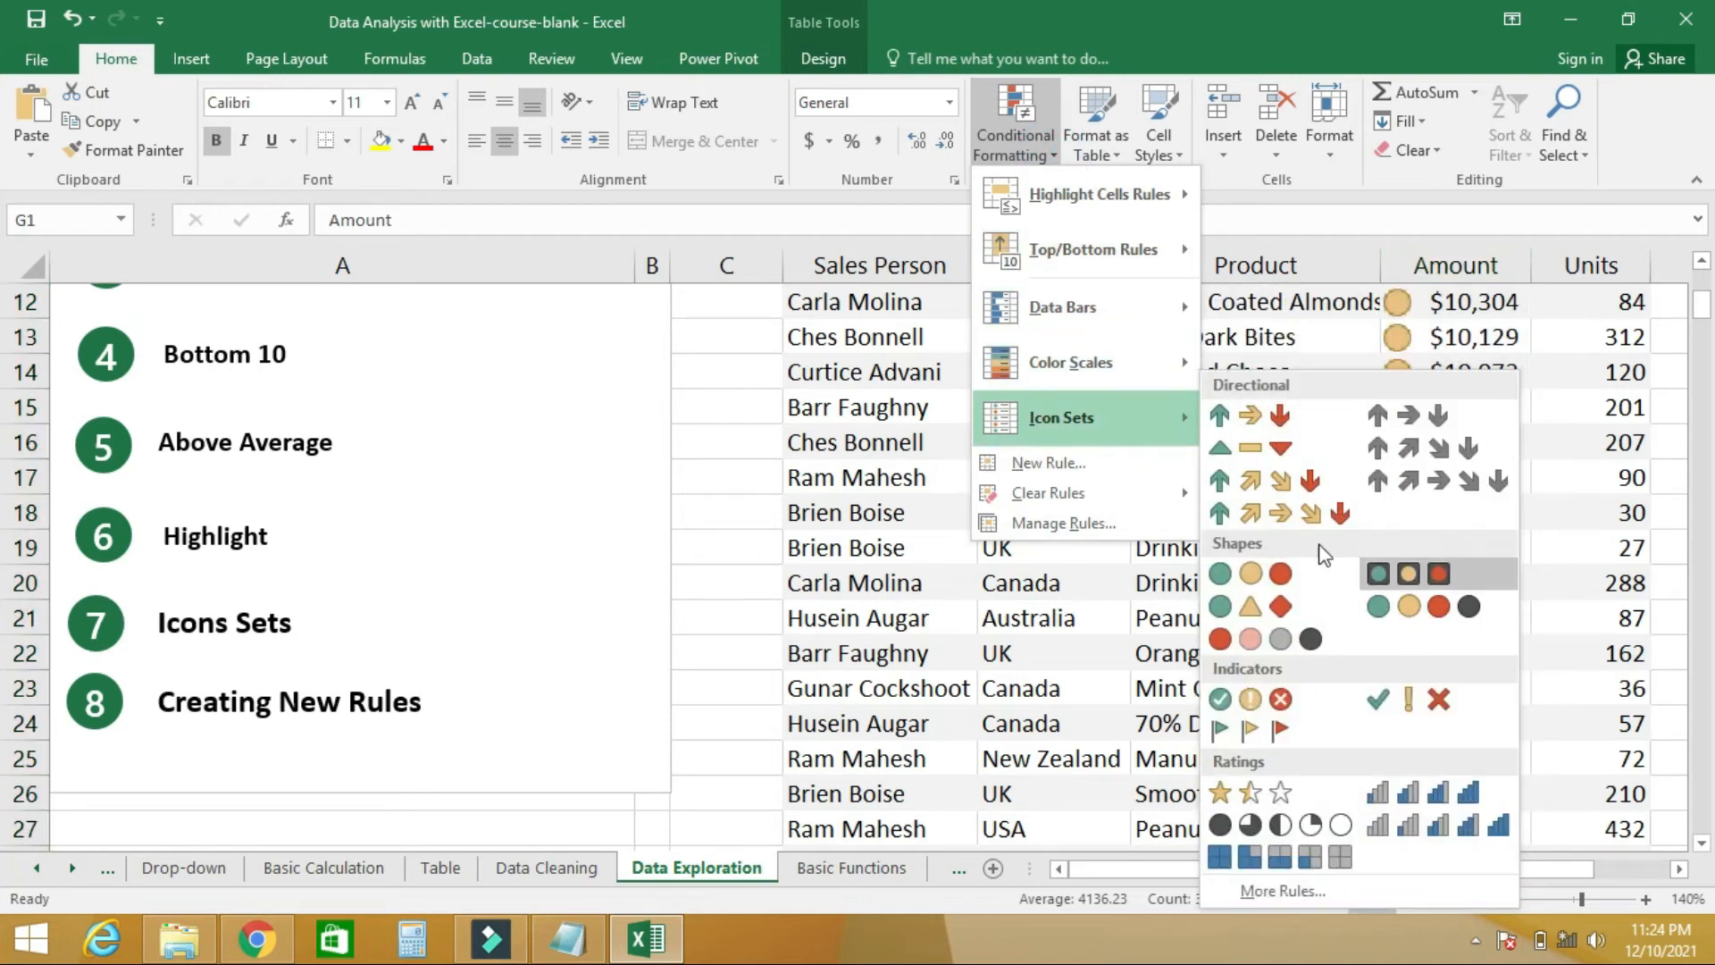
click(1417, 787)
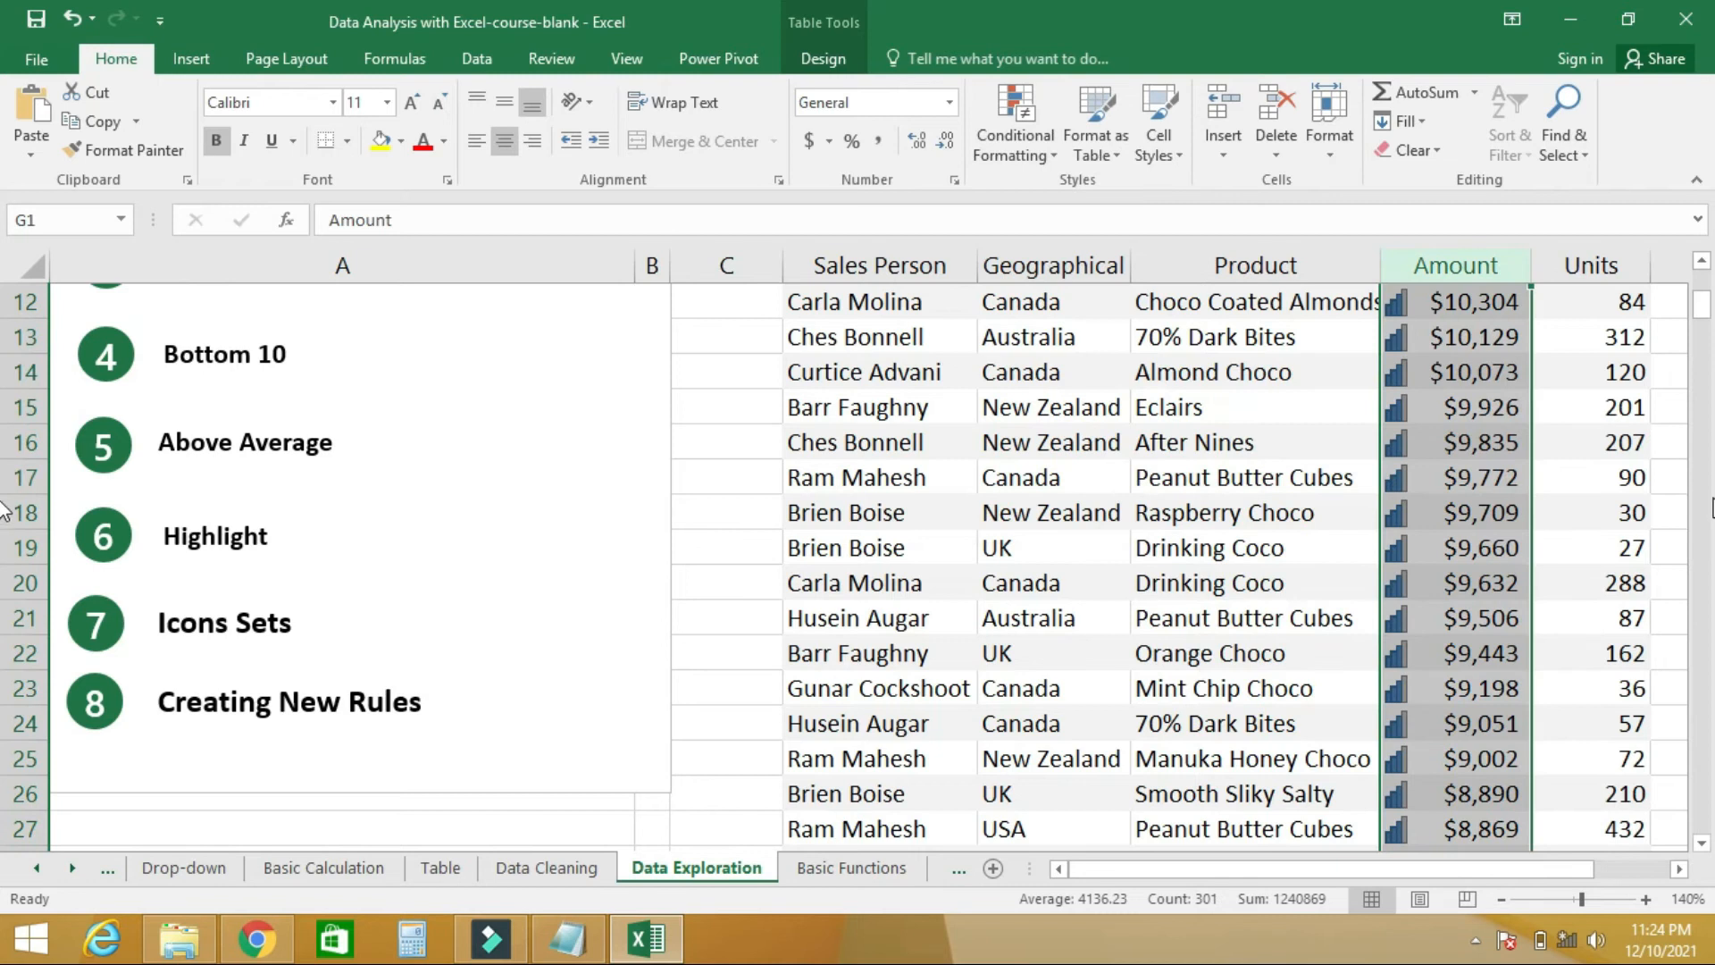
drag(1704, 314, 1705, 279)
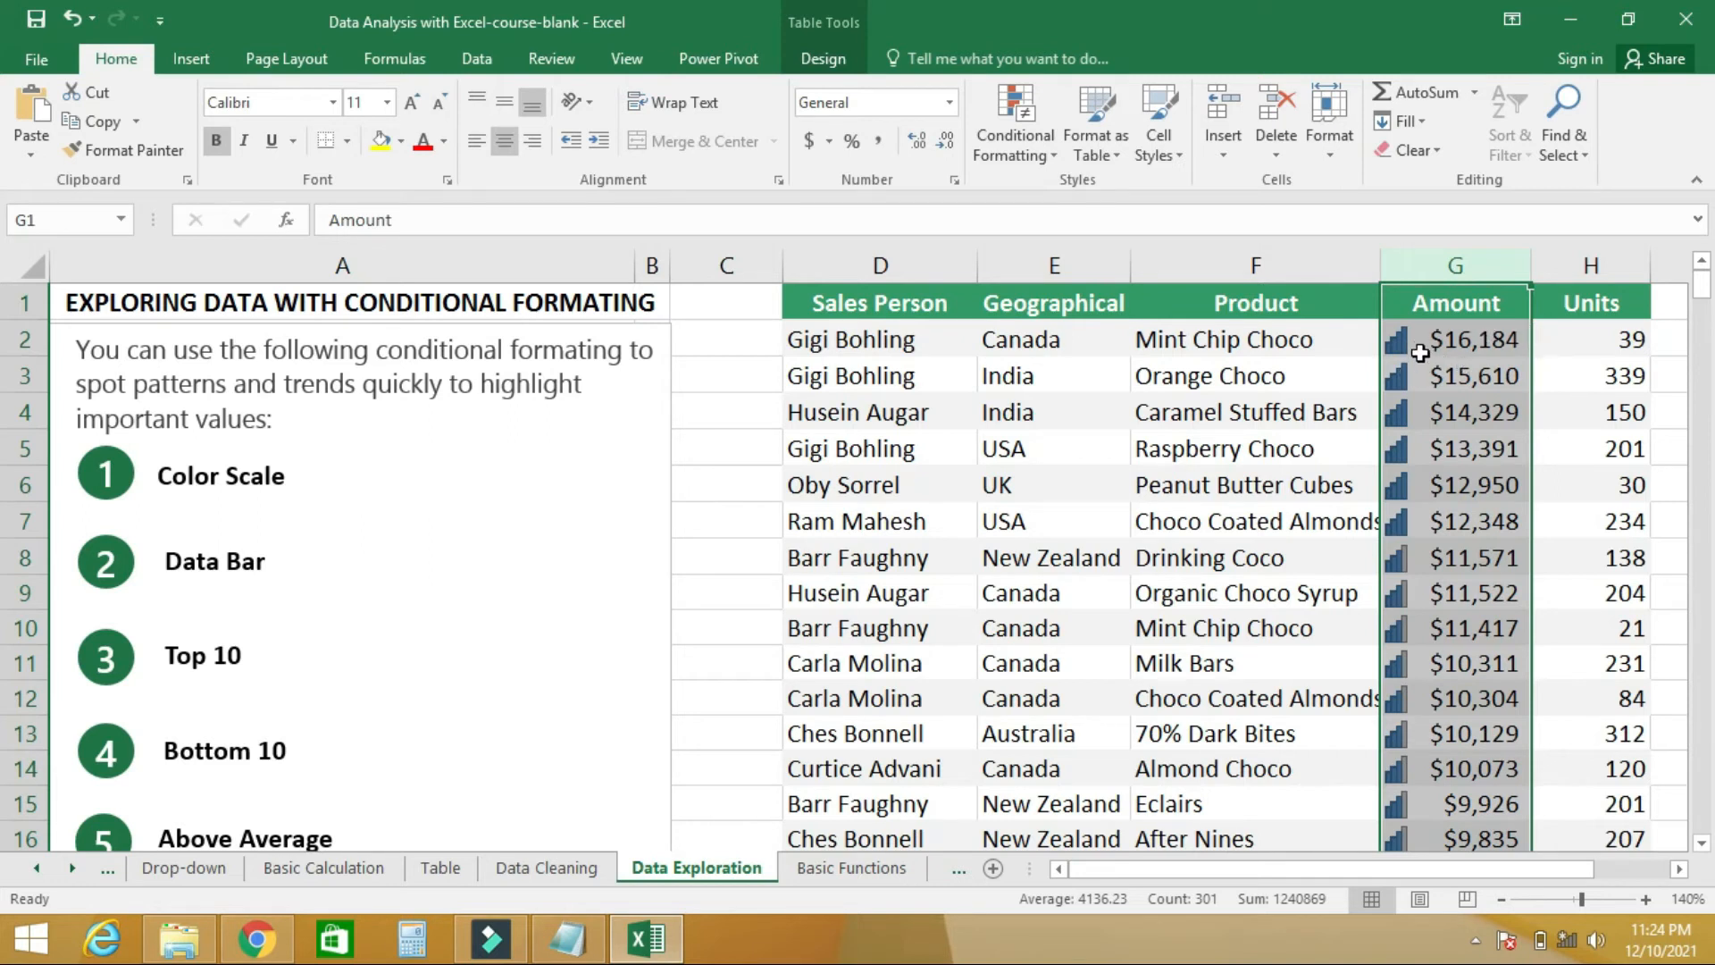
drag(1706, 297, 1709, 874)
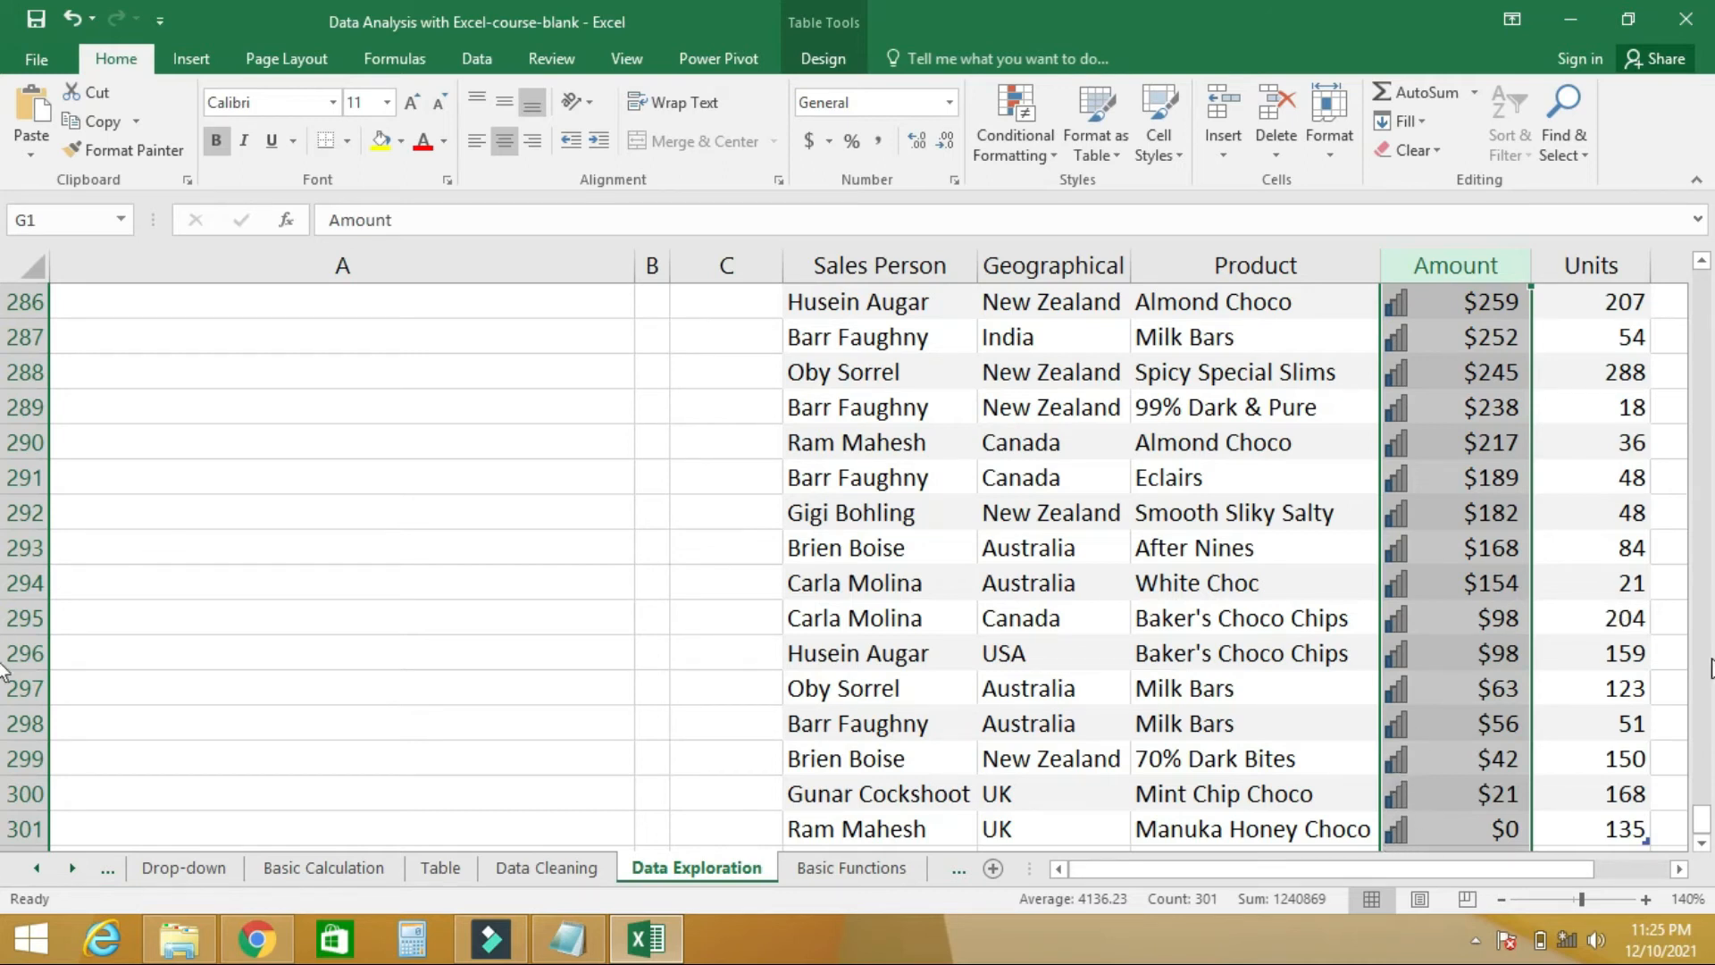
drag(1701, 826, 1691, 324)
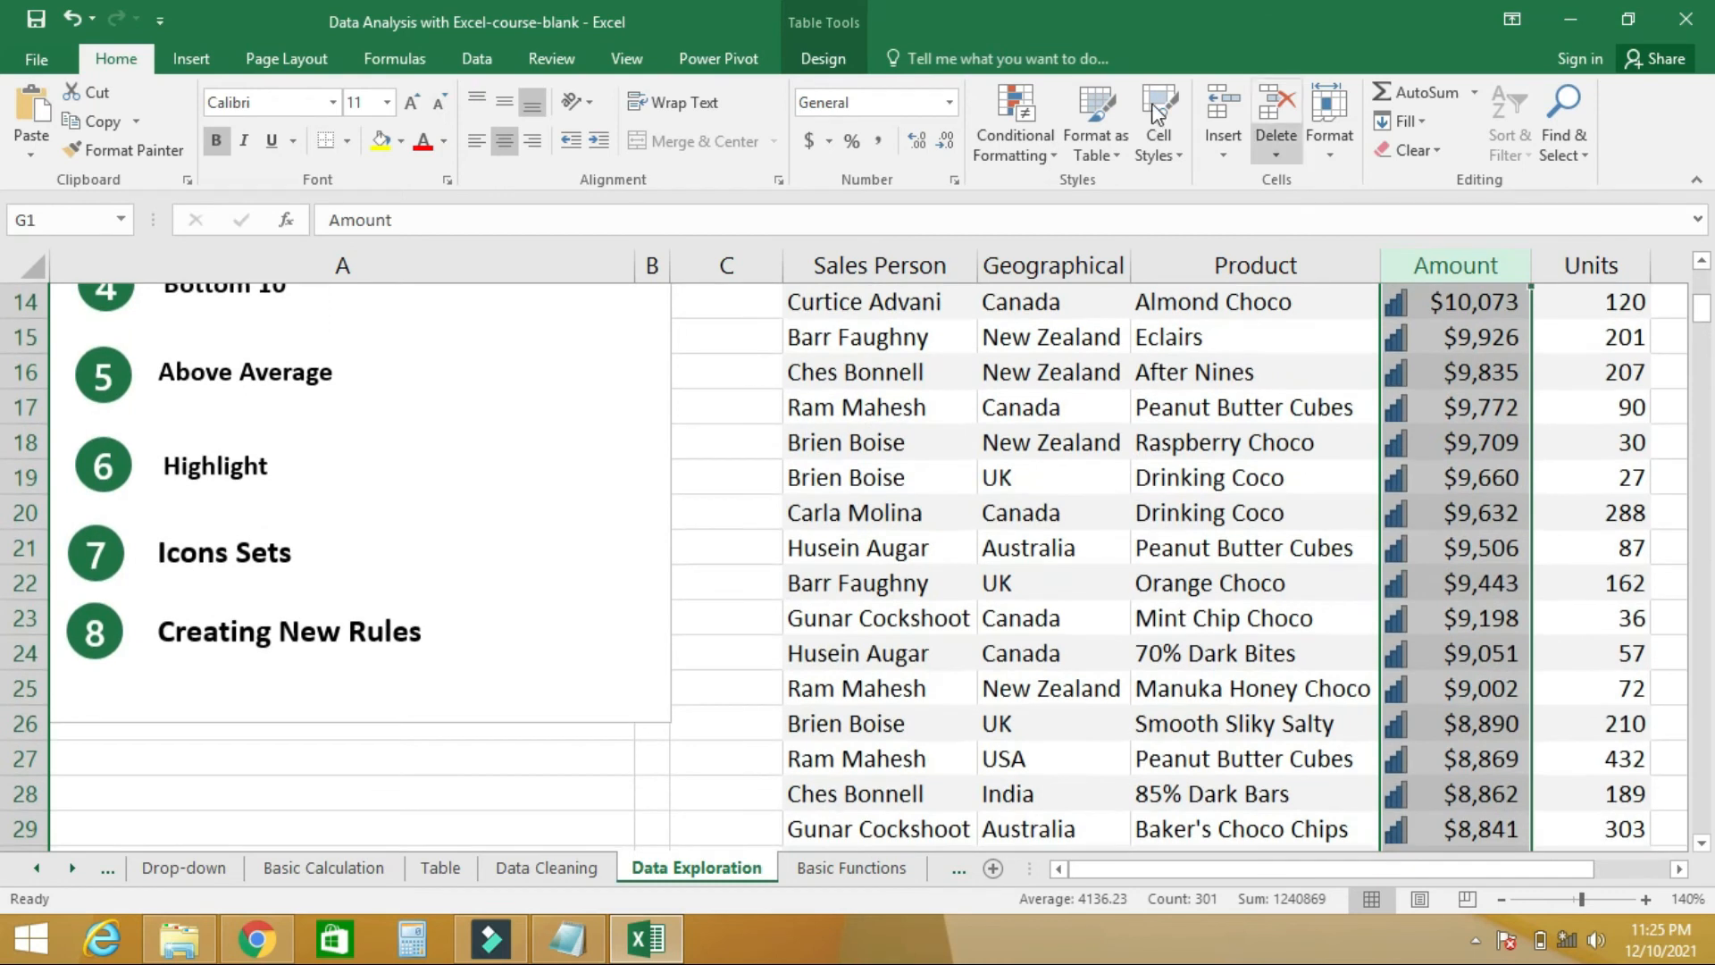
- Clear the icon set rule from the selected Amount cells
click(1031, 152)
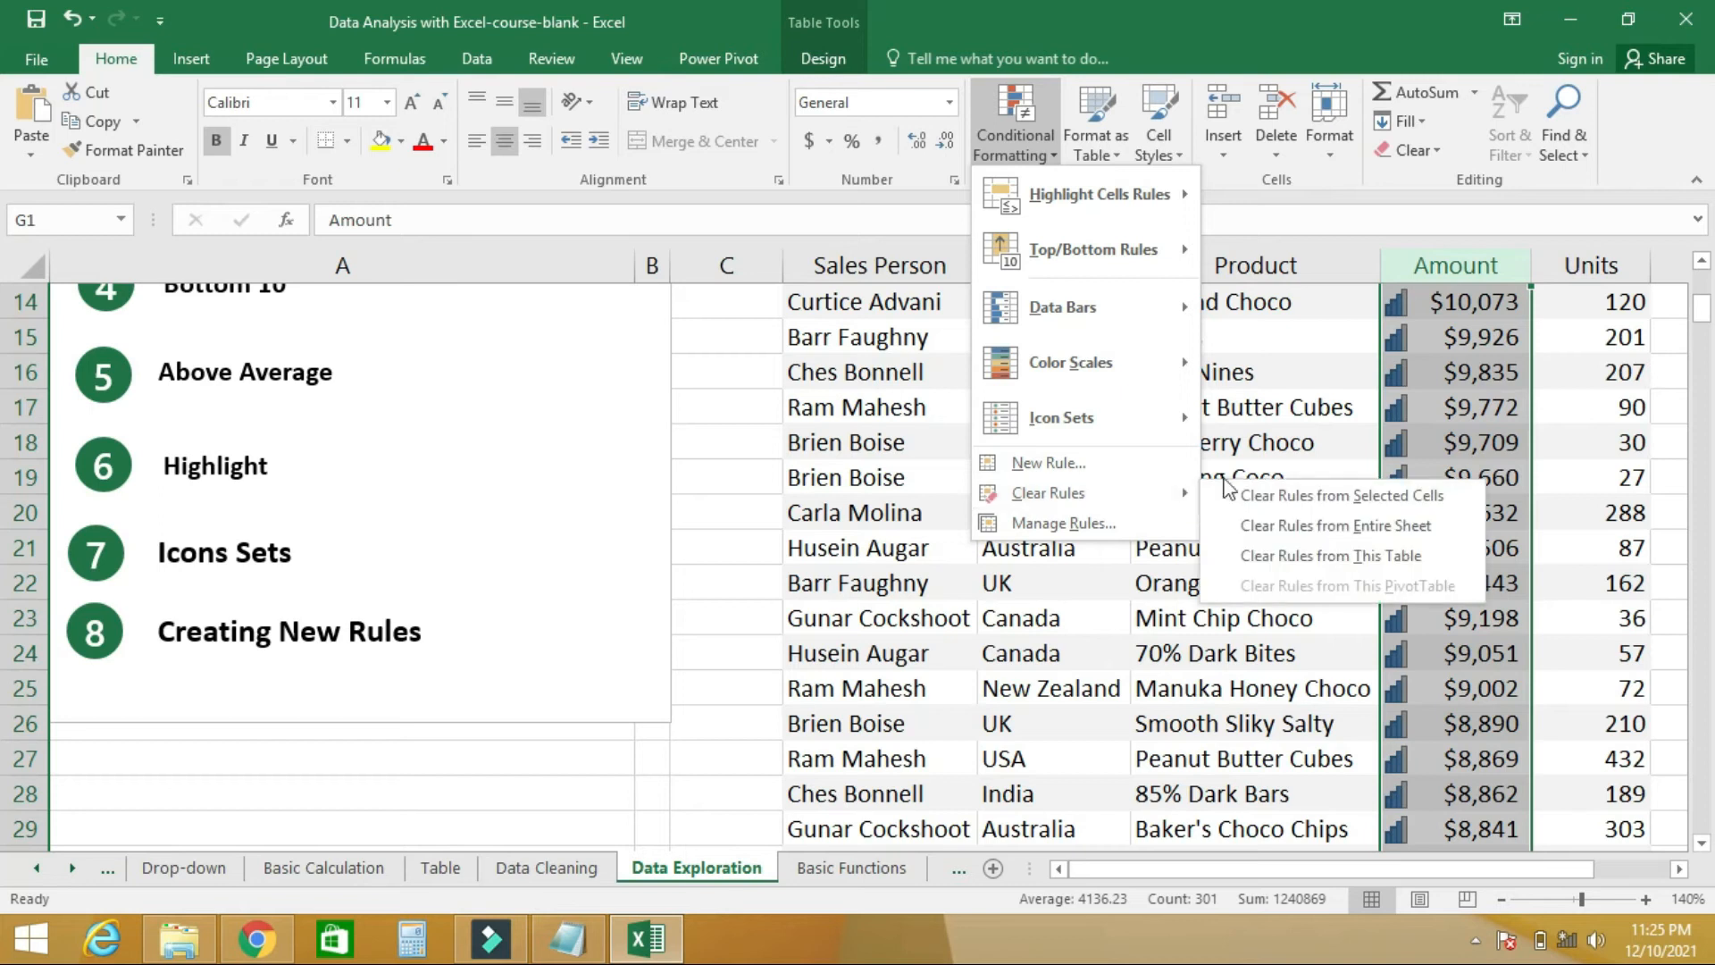
mouse_move(1123, 497)
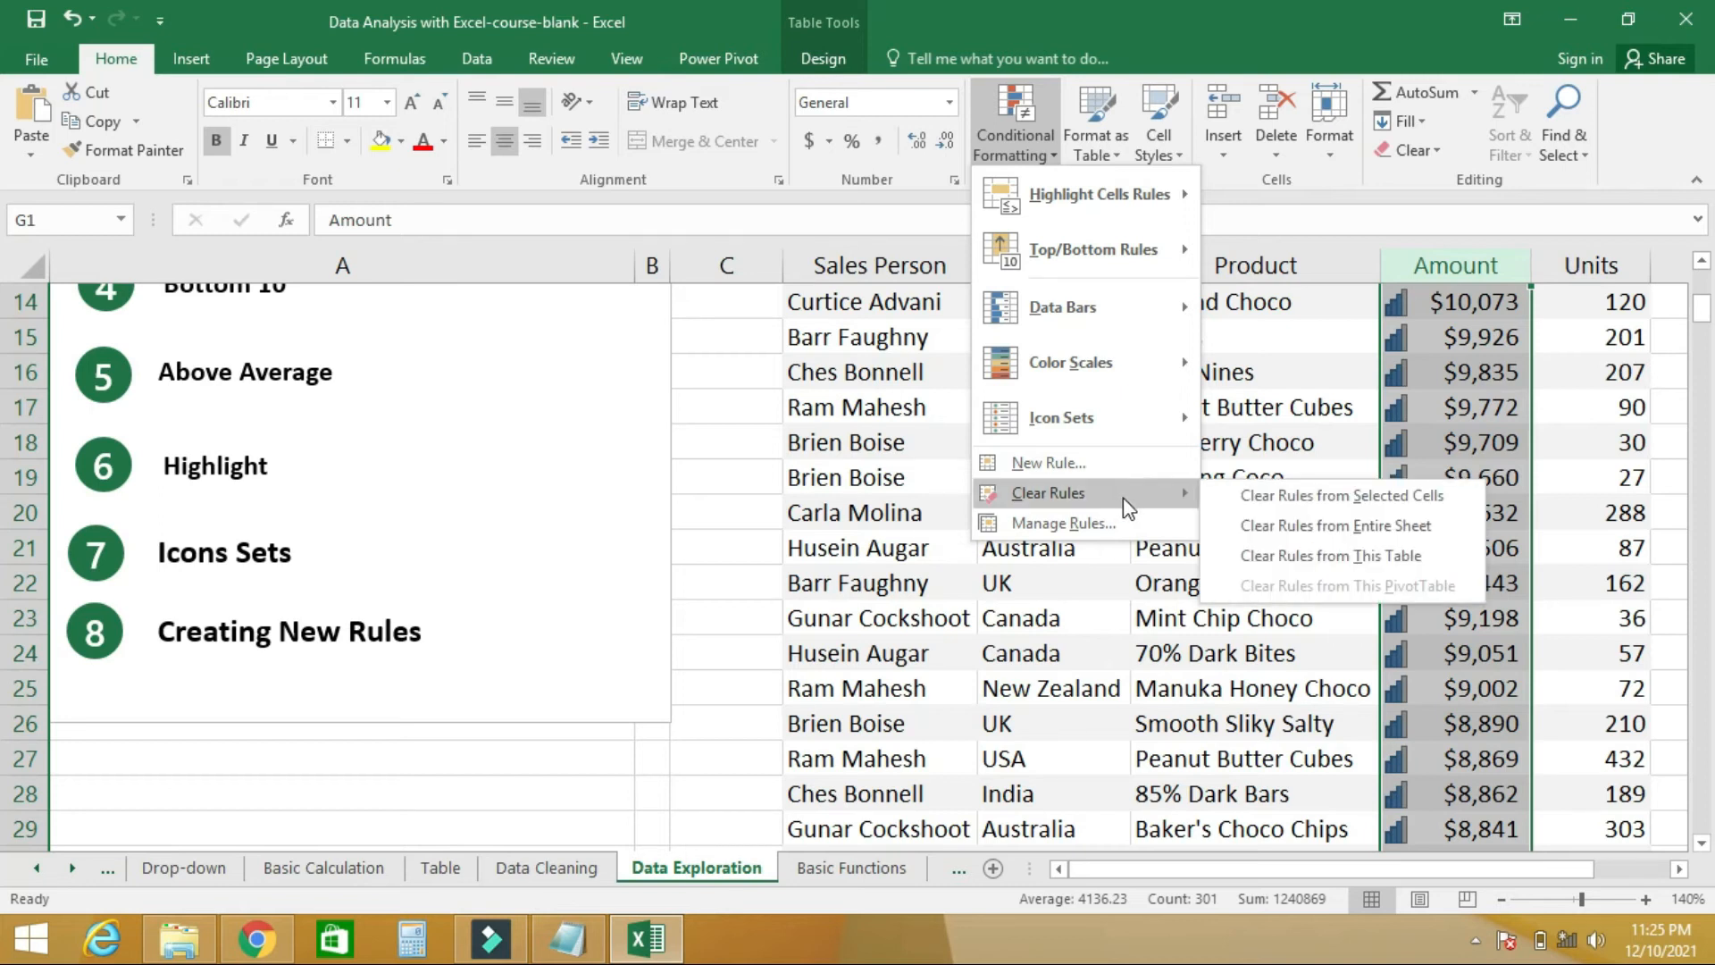
click(1222, 497)
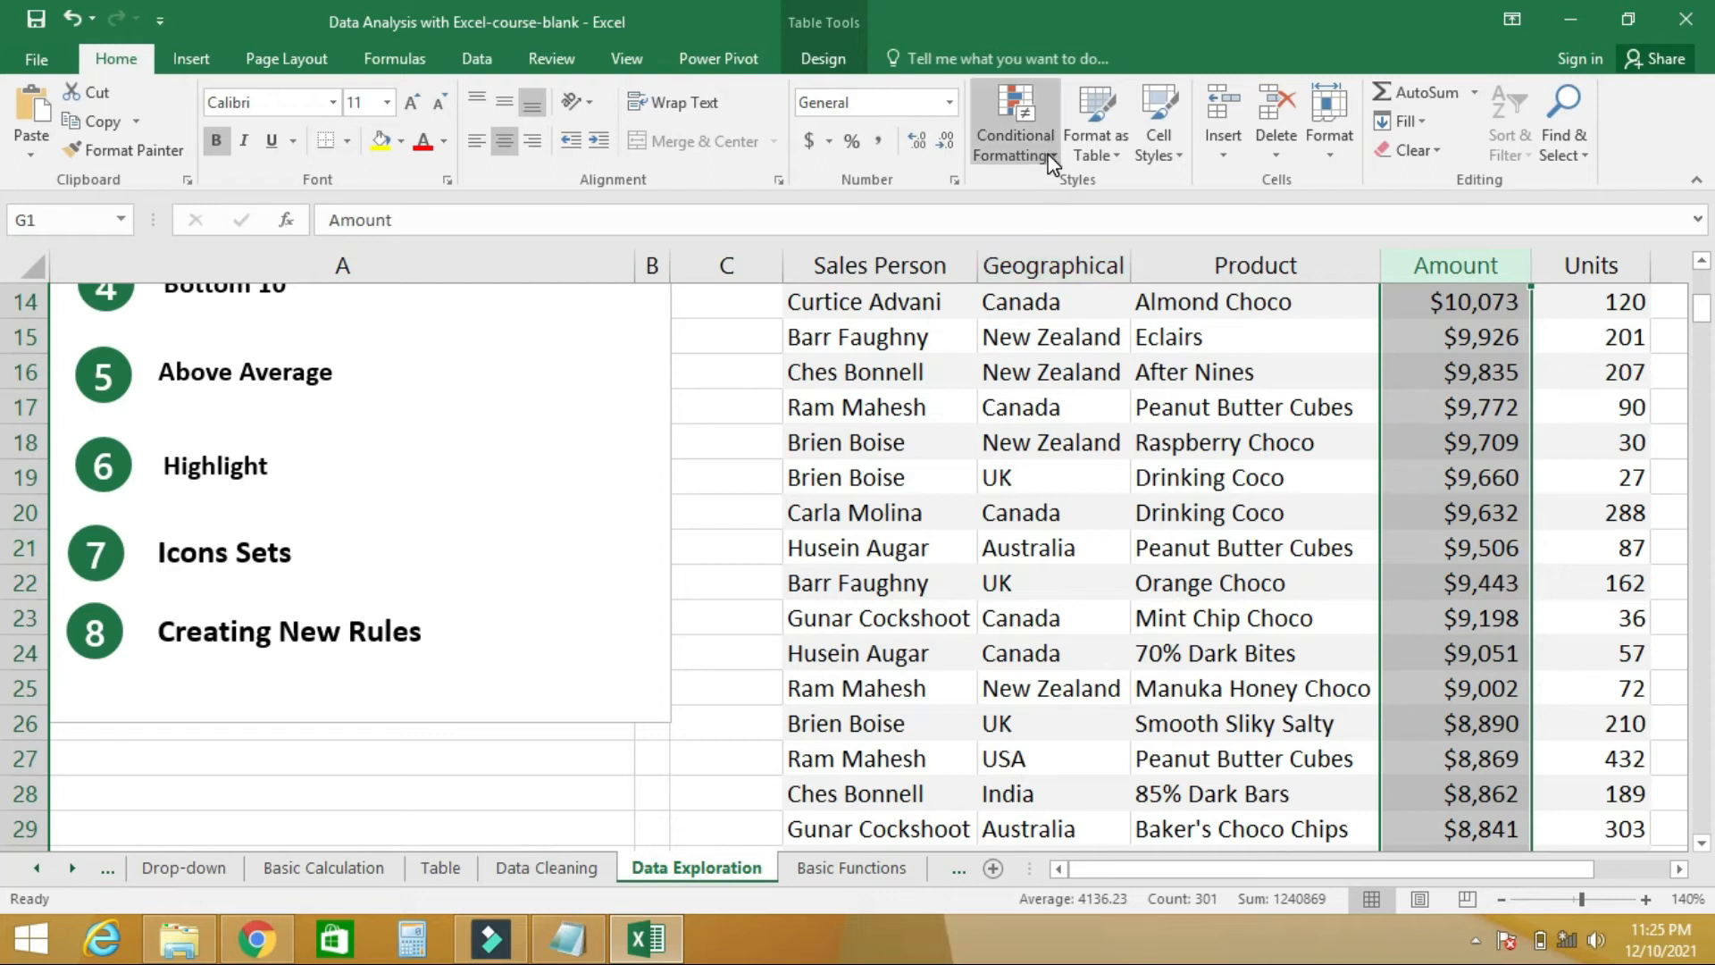
- Start a new conditional formatting rule on the Amount column that formats only cells with a value less than 5000
drag(1703, 313, 1706, 288)
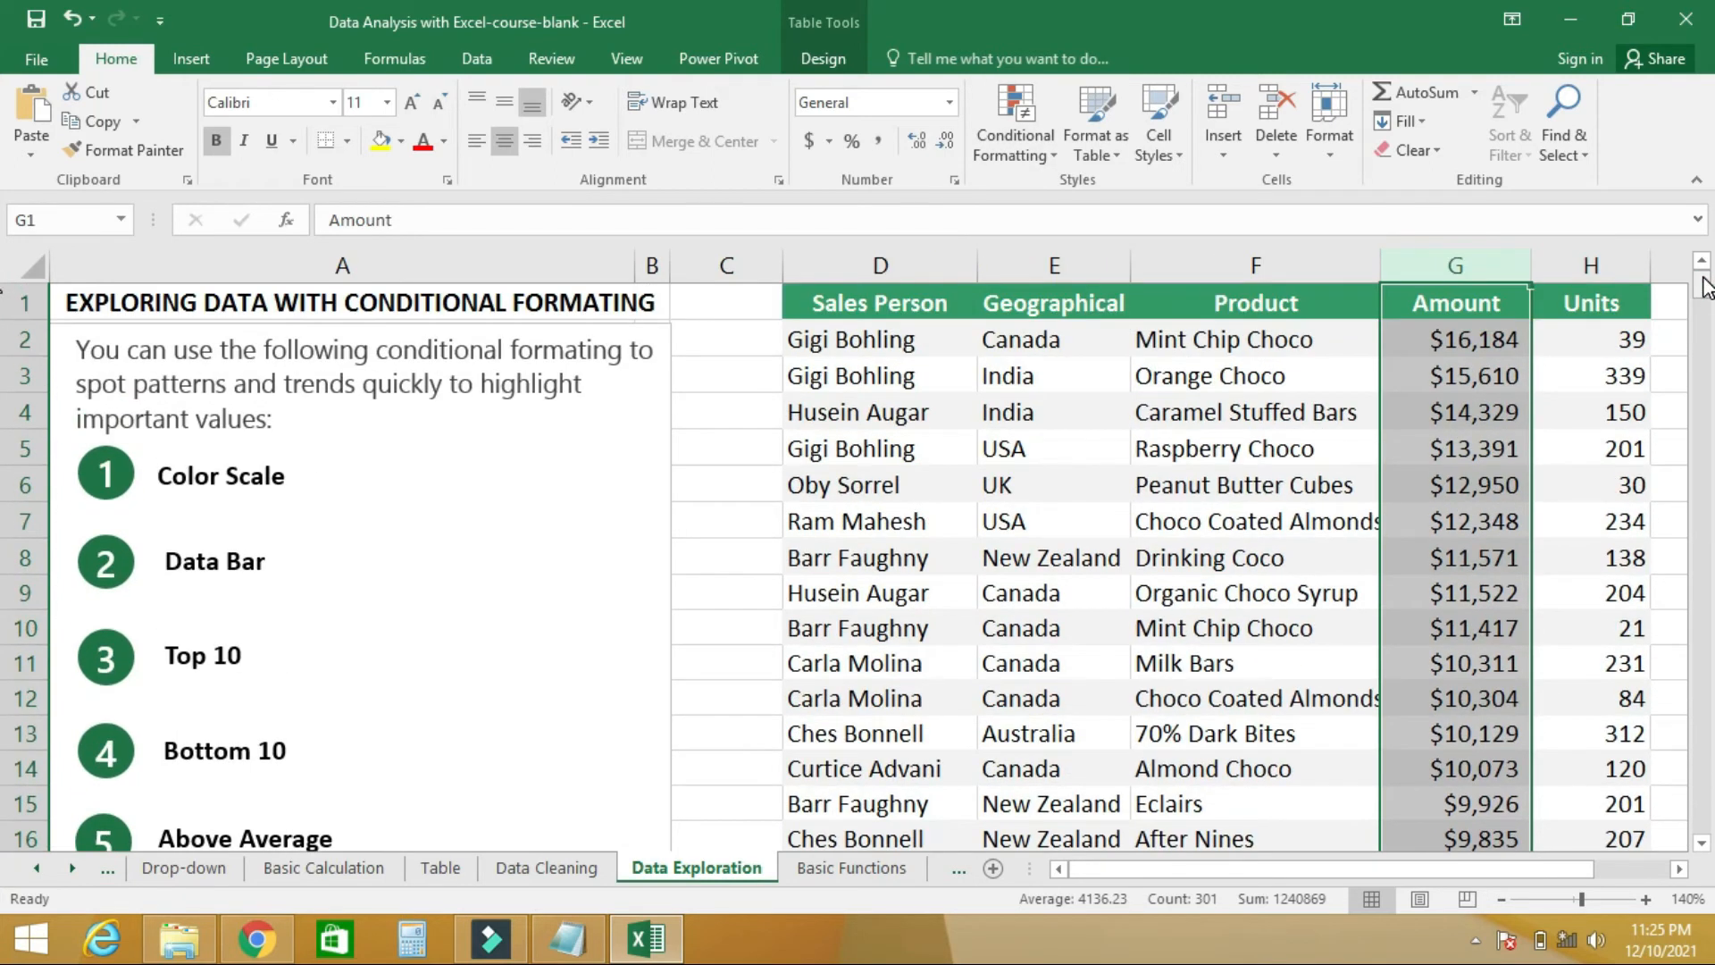
click(1049, 148)
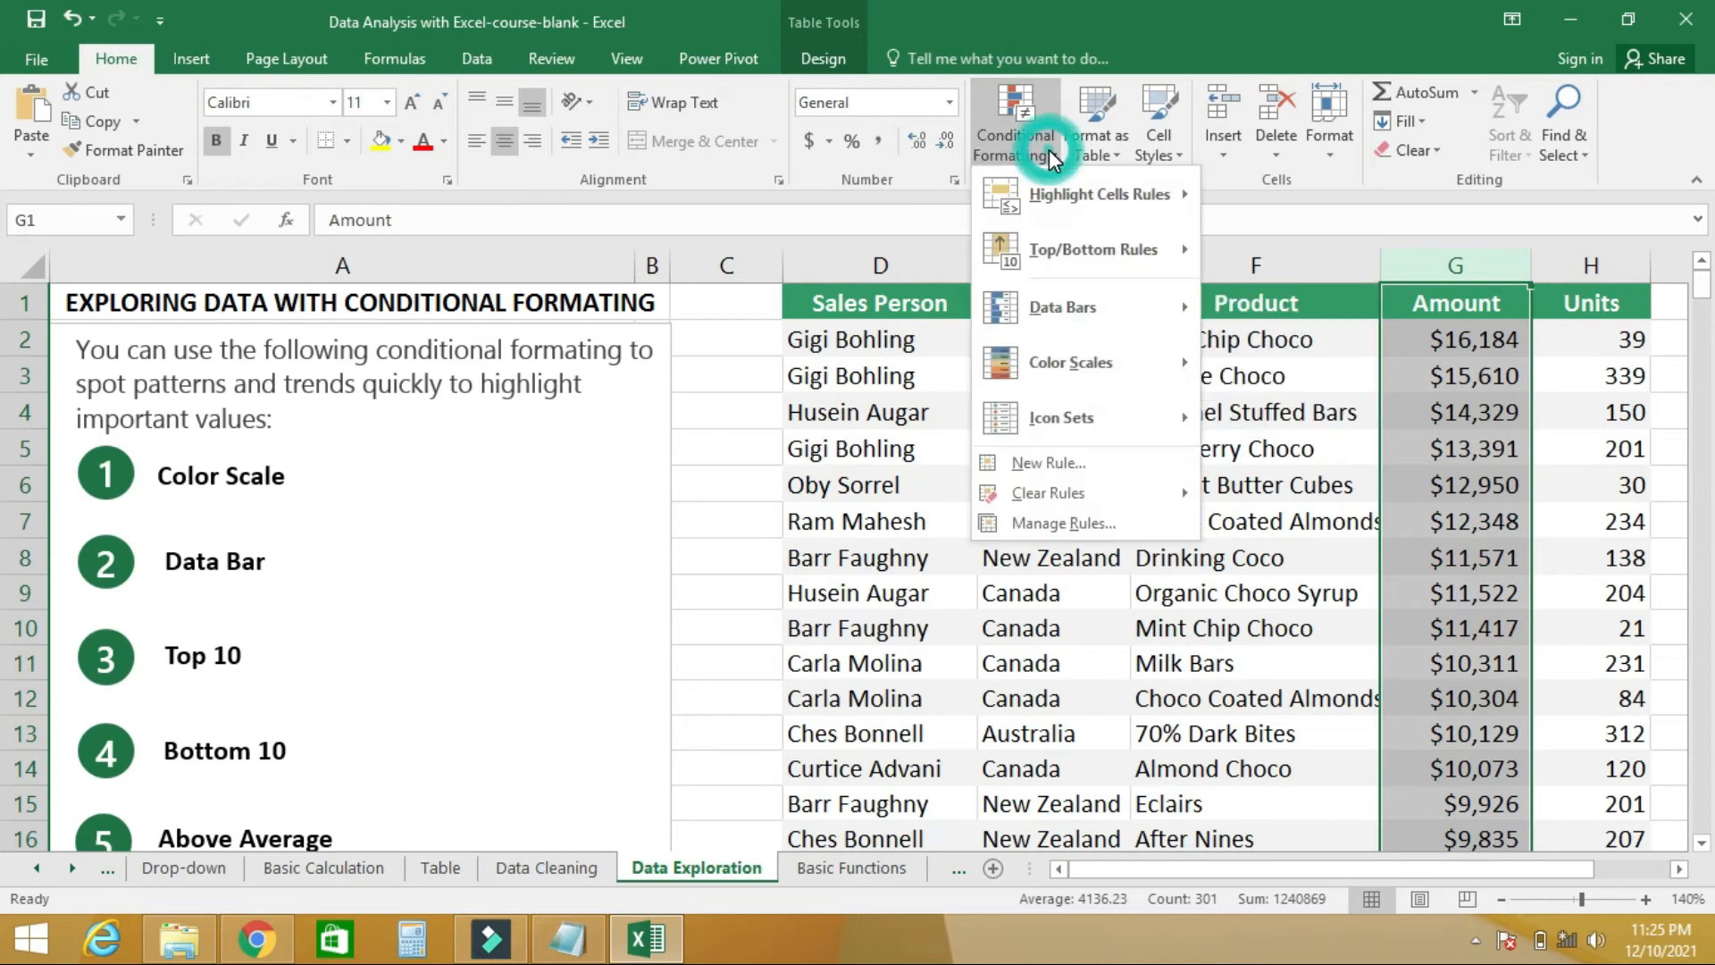
click(1047, 465)
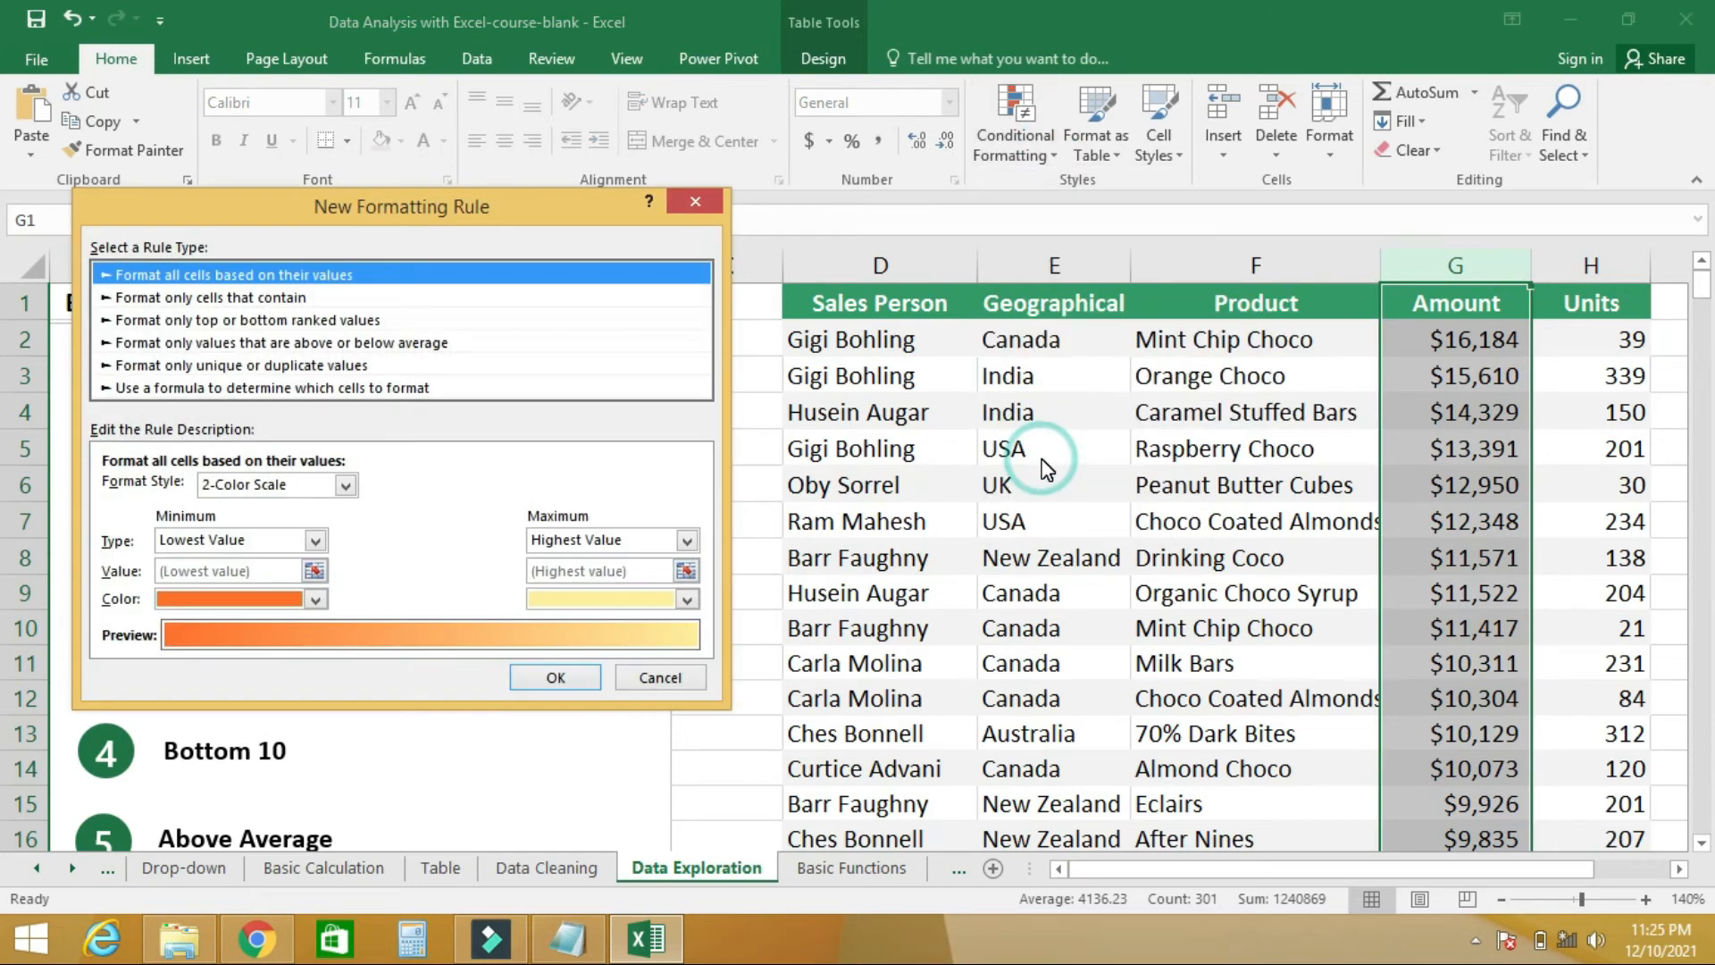
click(259, 299)
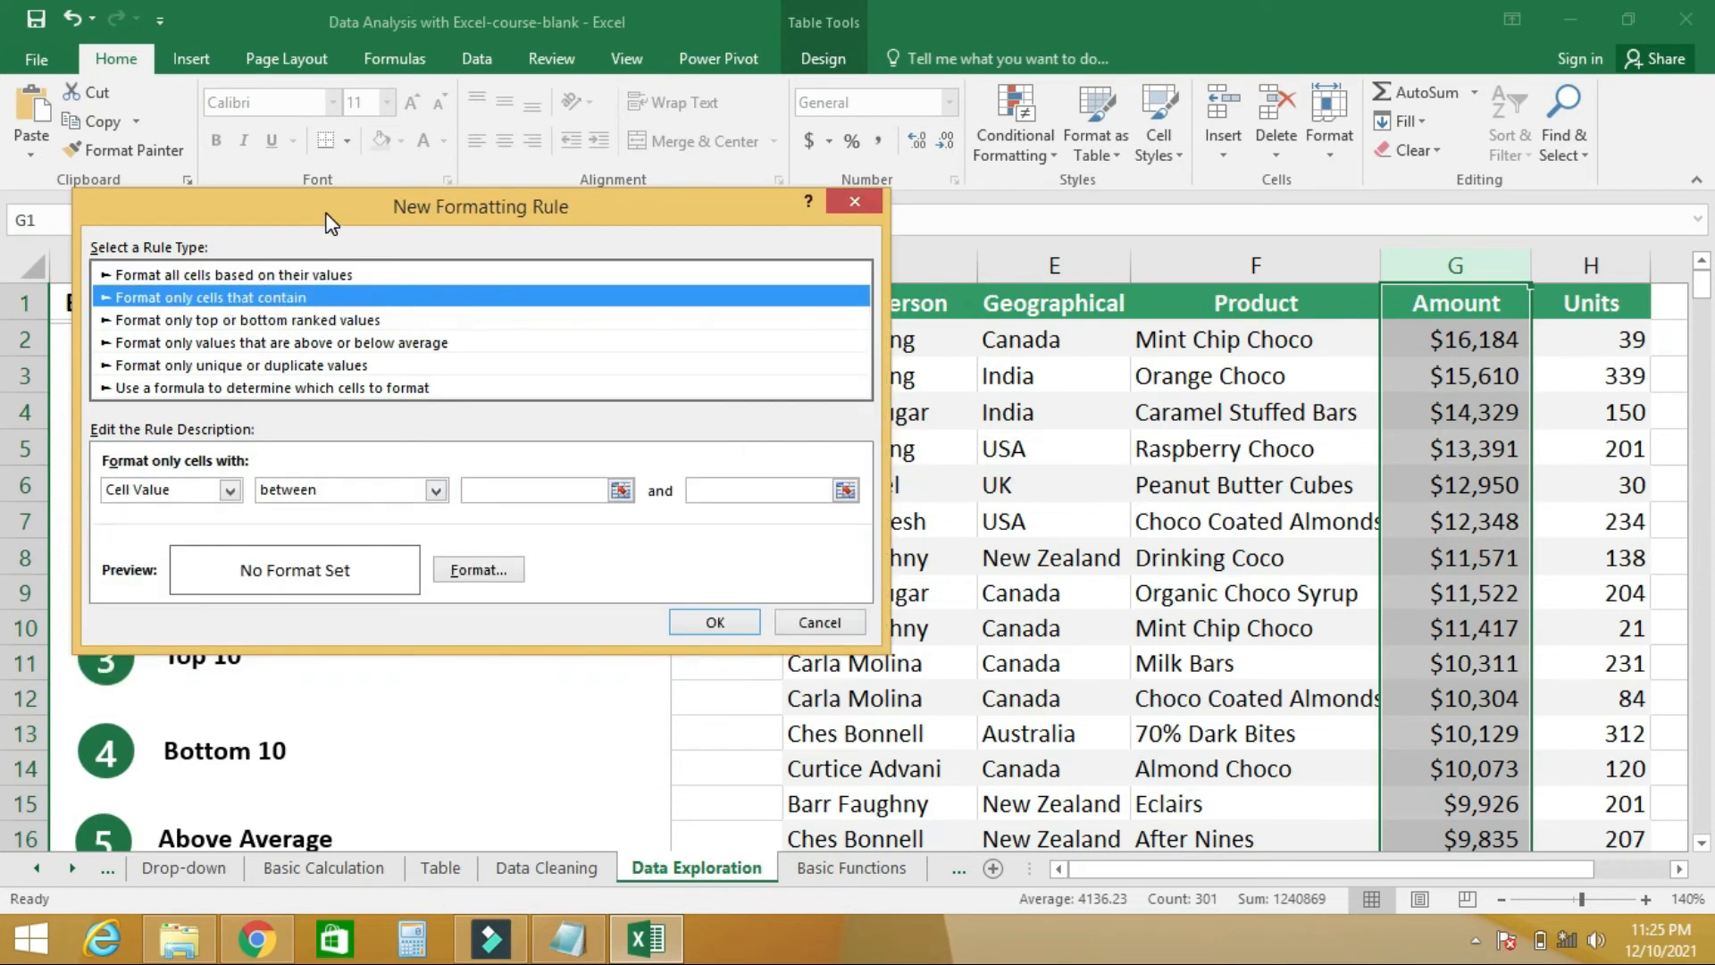
drag(326, 212, 811, 257)
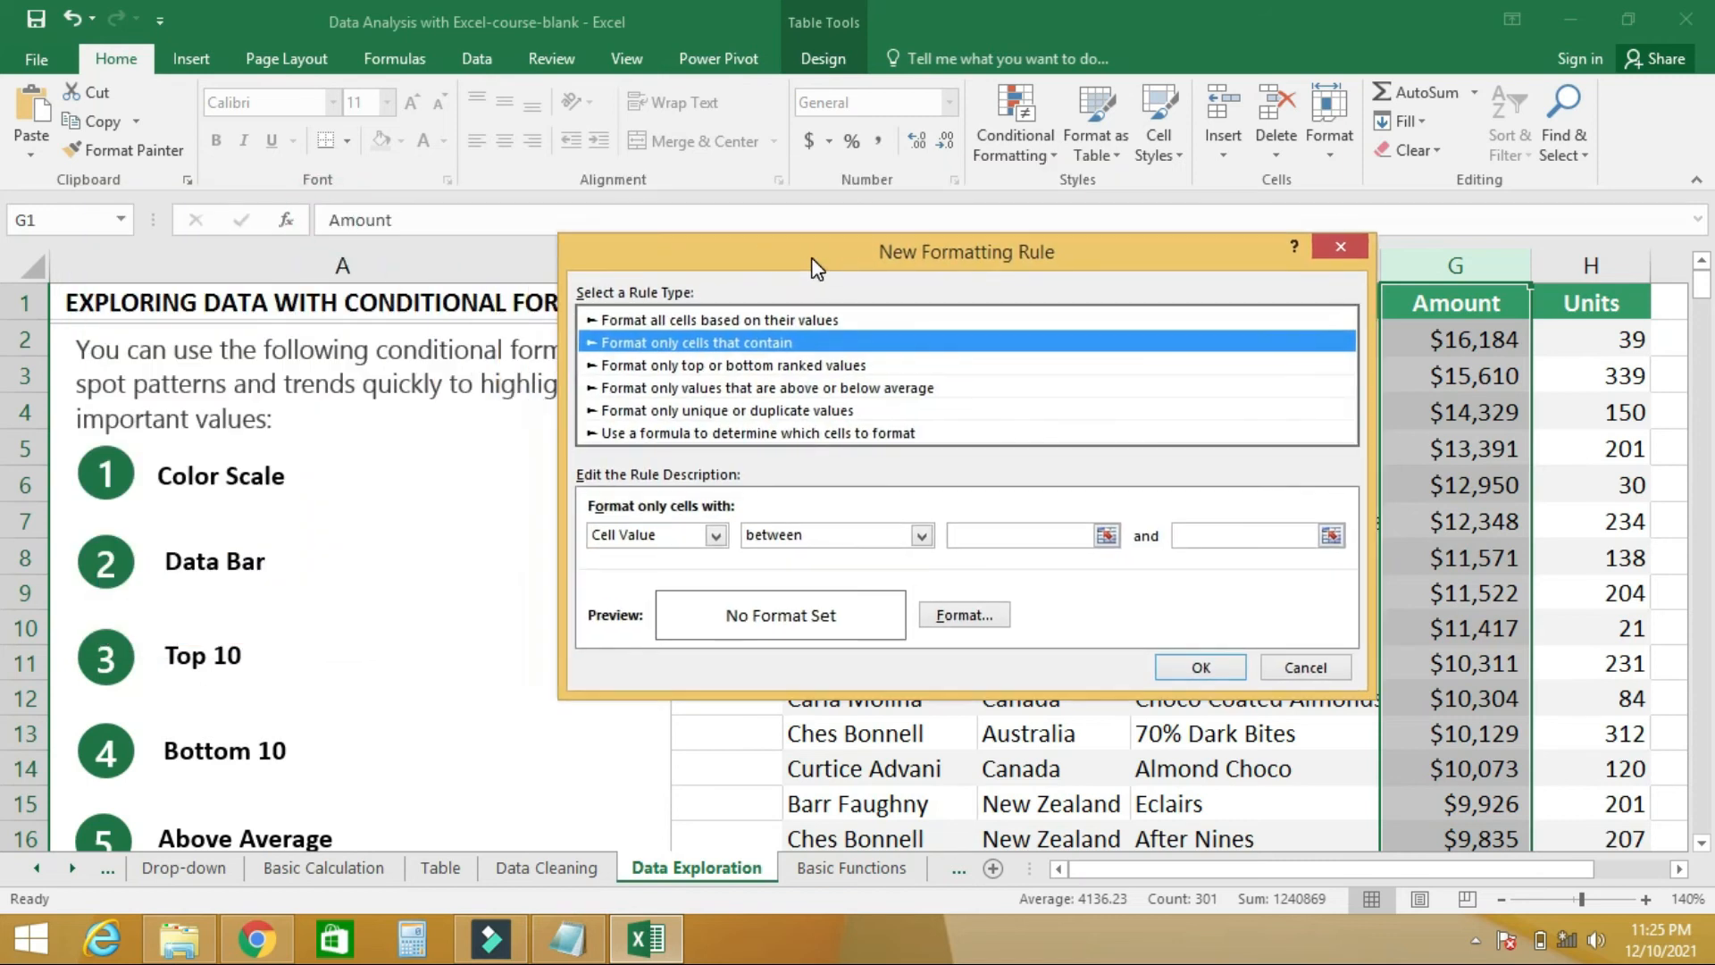
click(922, 536)
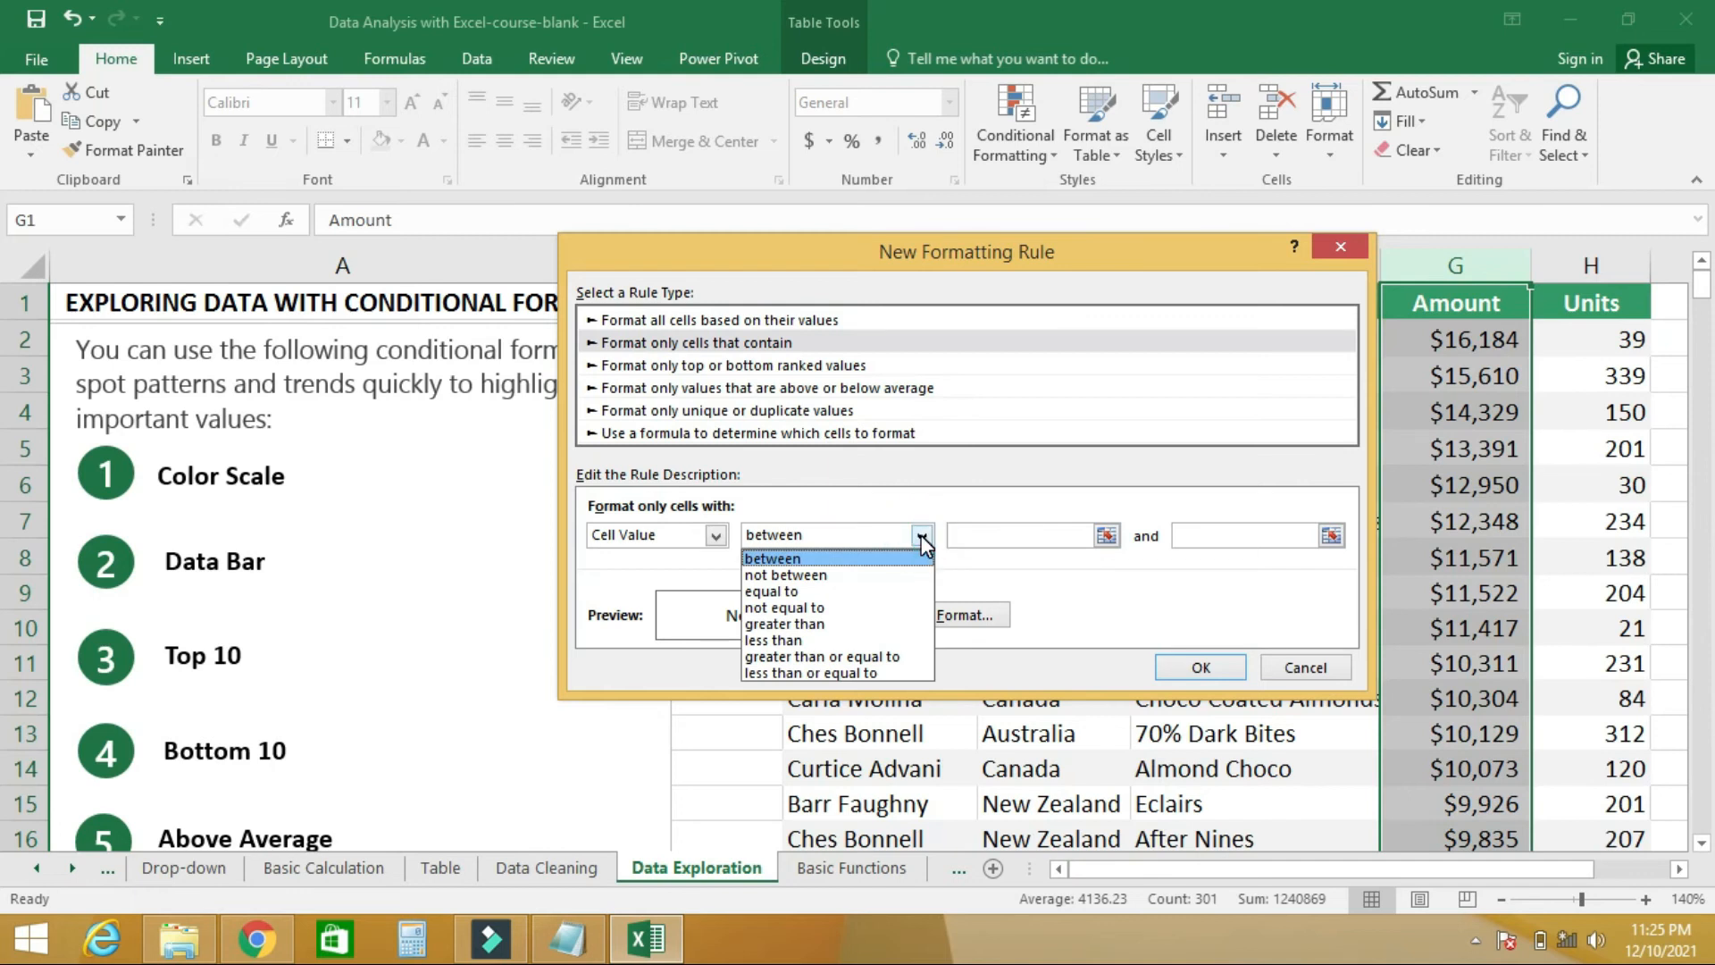
click(799, 640)
click(1013, 536)
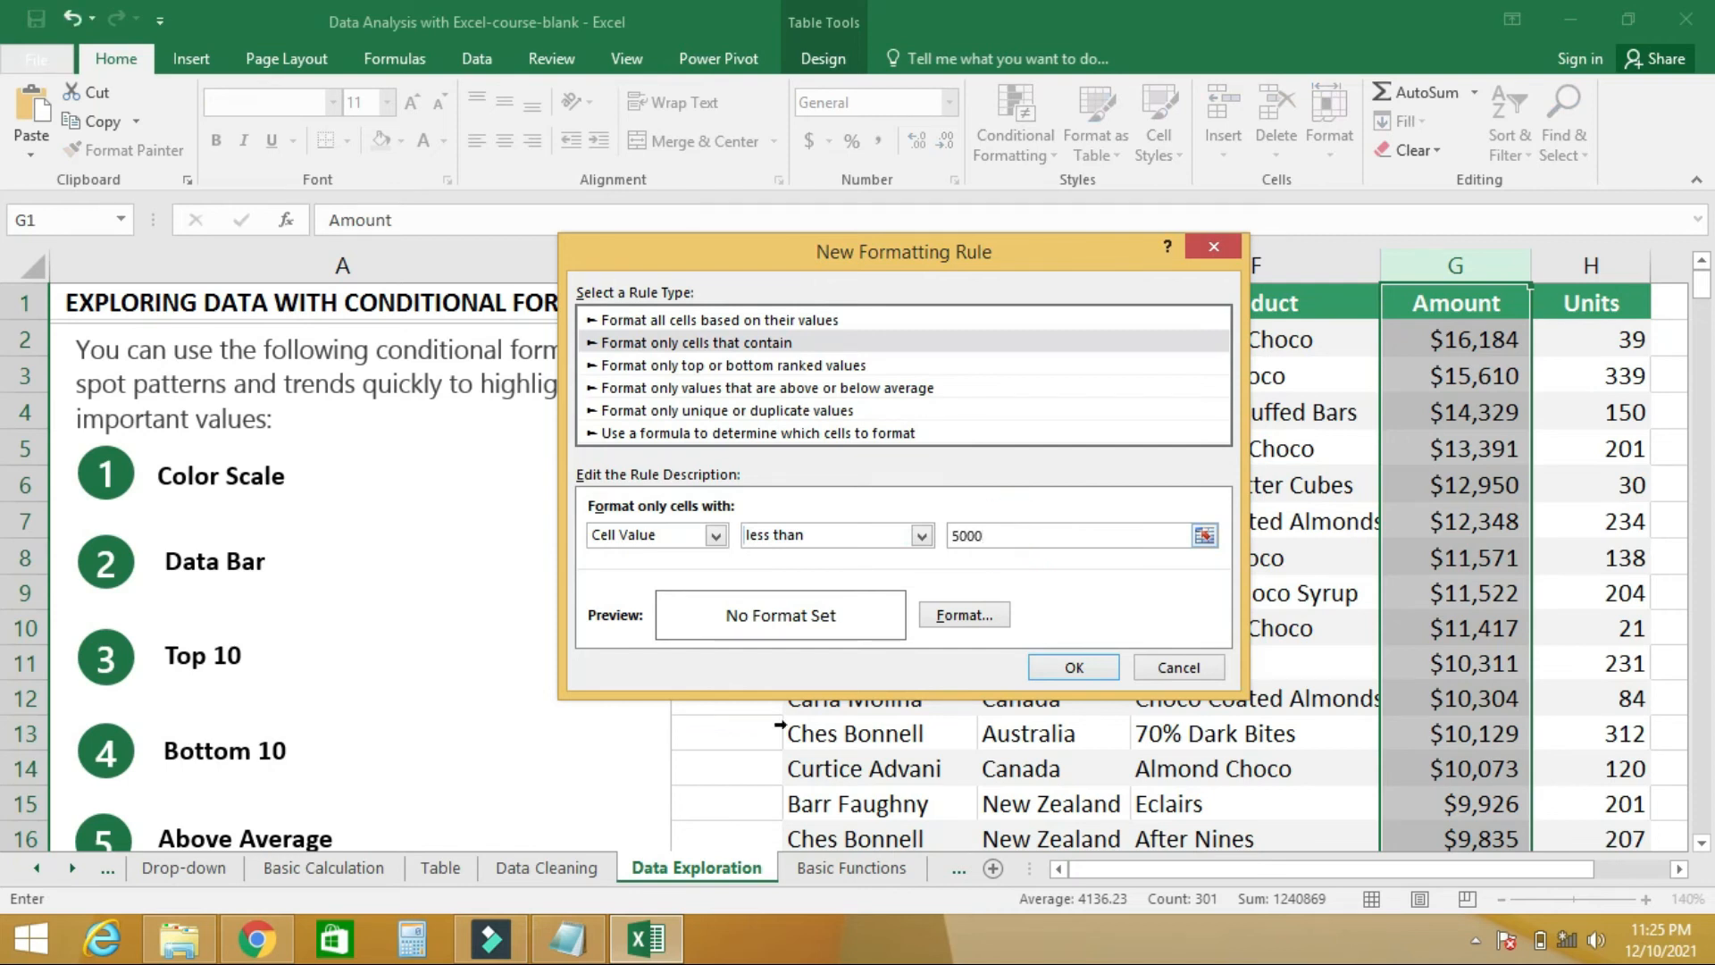
- Give the new rule a dark red font and the lightest gold fill, apply it, and review the Amount column
click(960, 617)
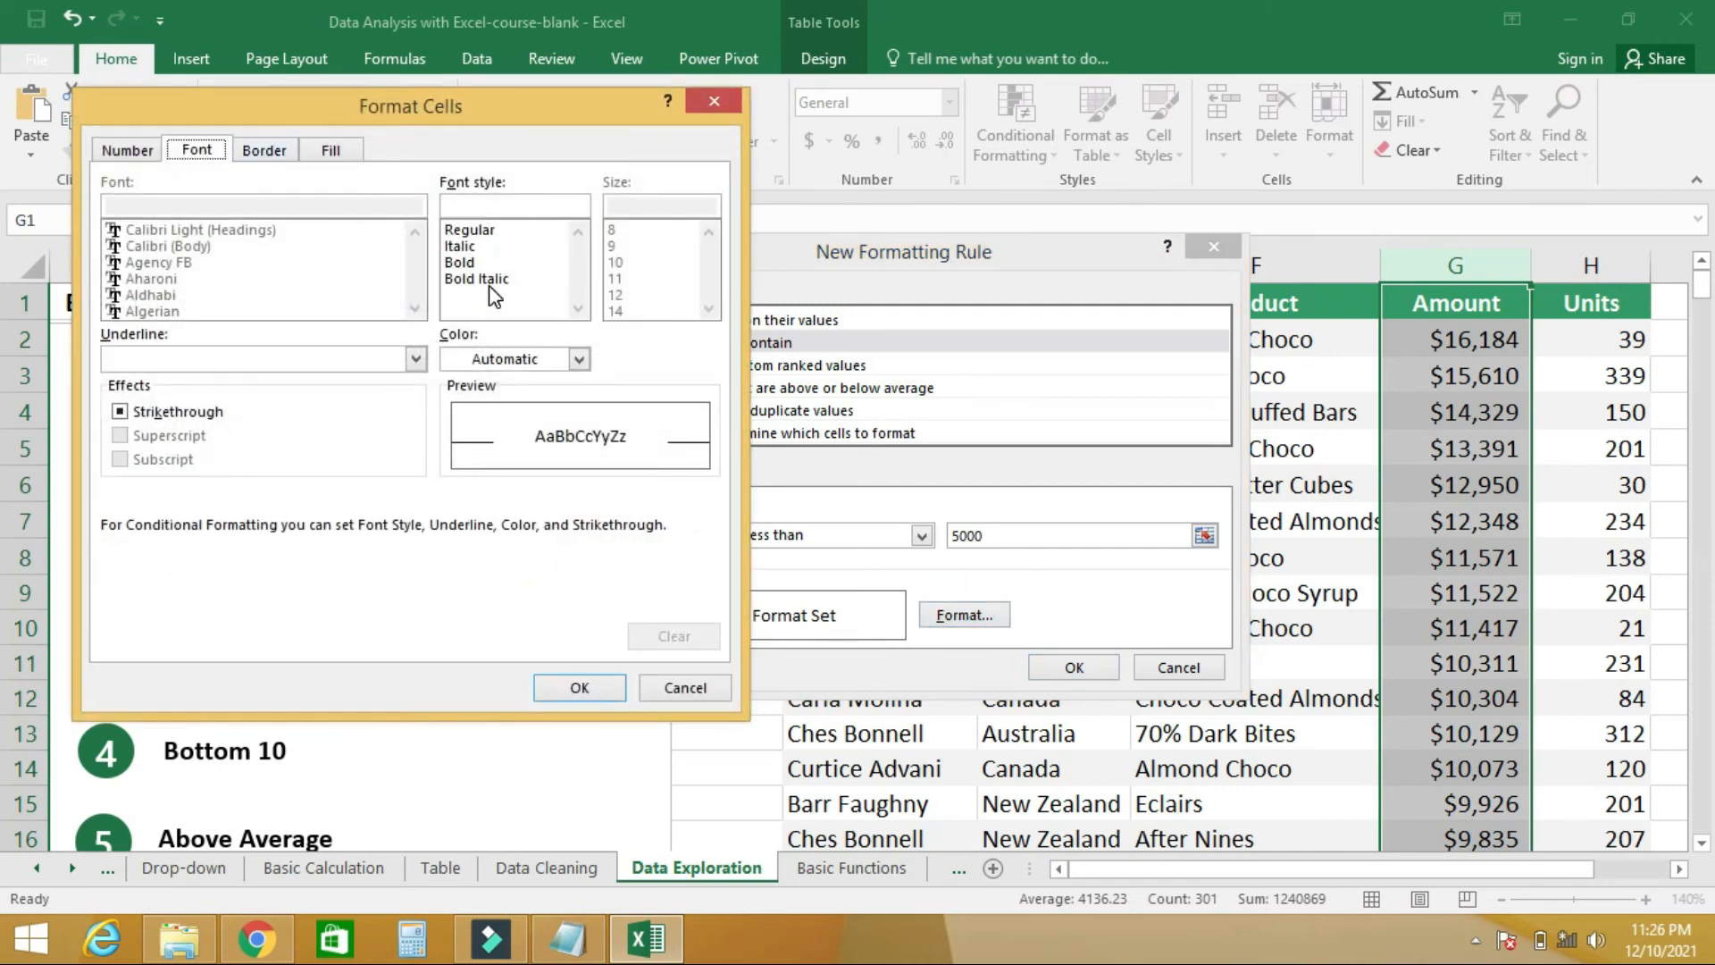
click(584, 361)
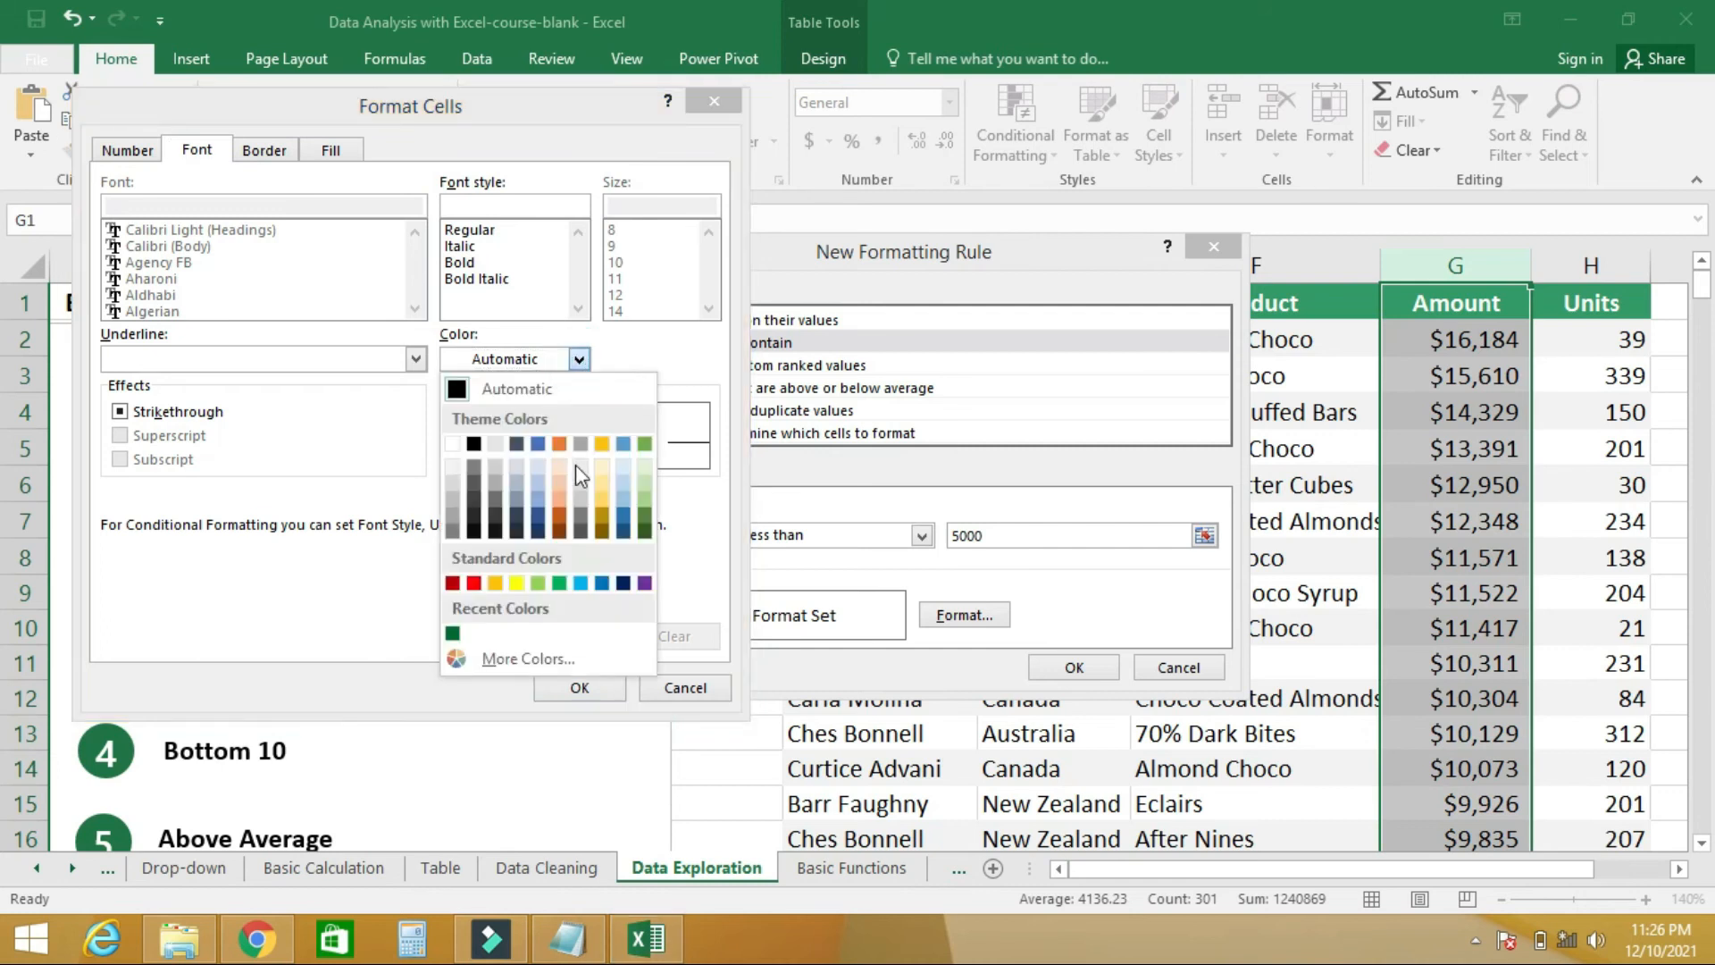
click(453, 583)
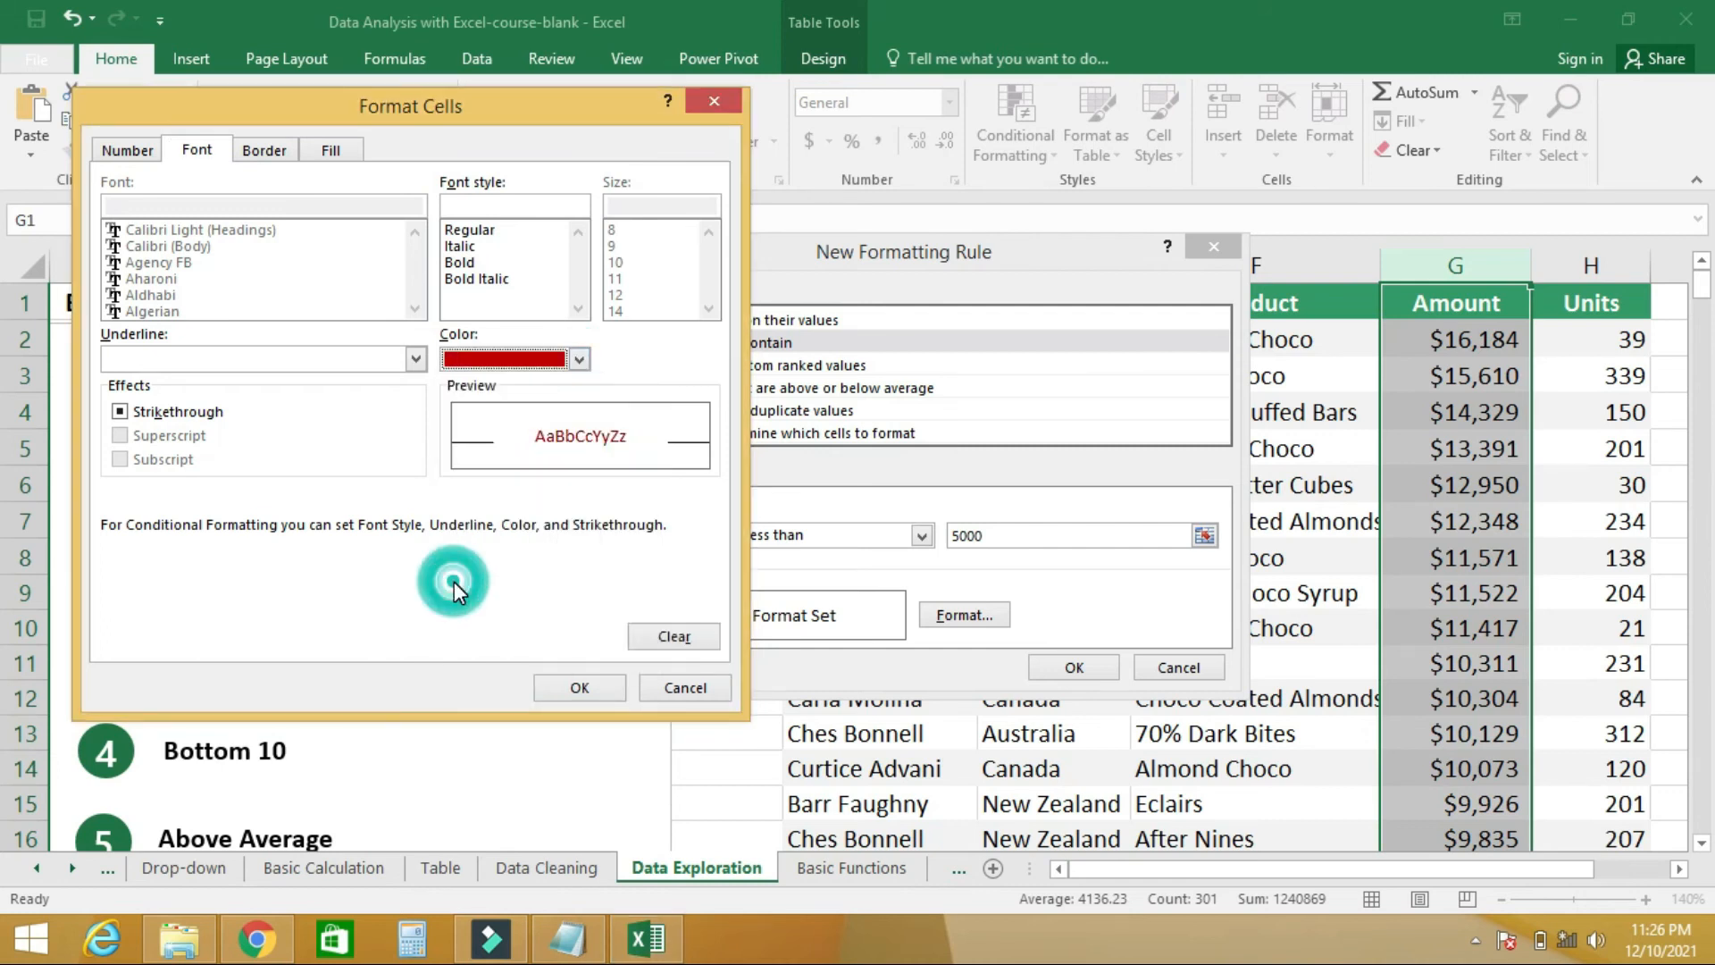
click(333, 151)
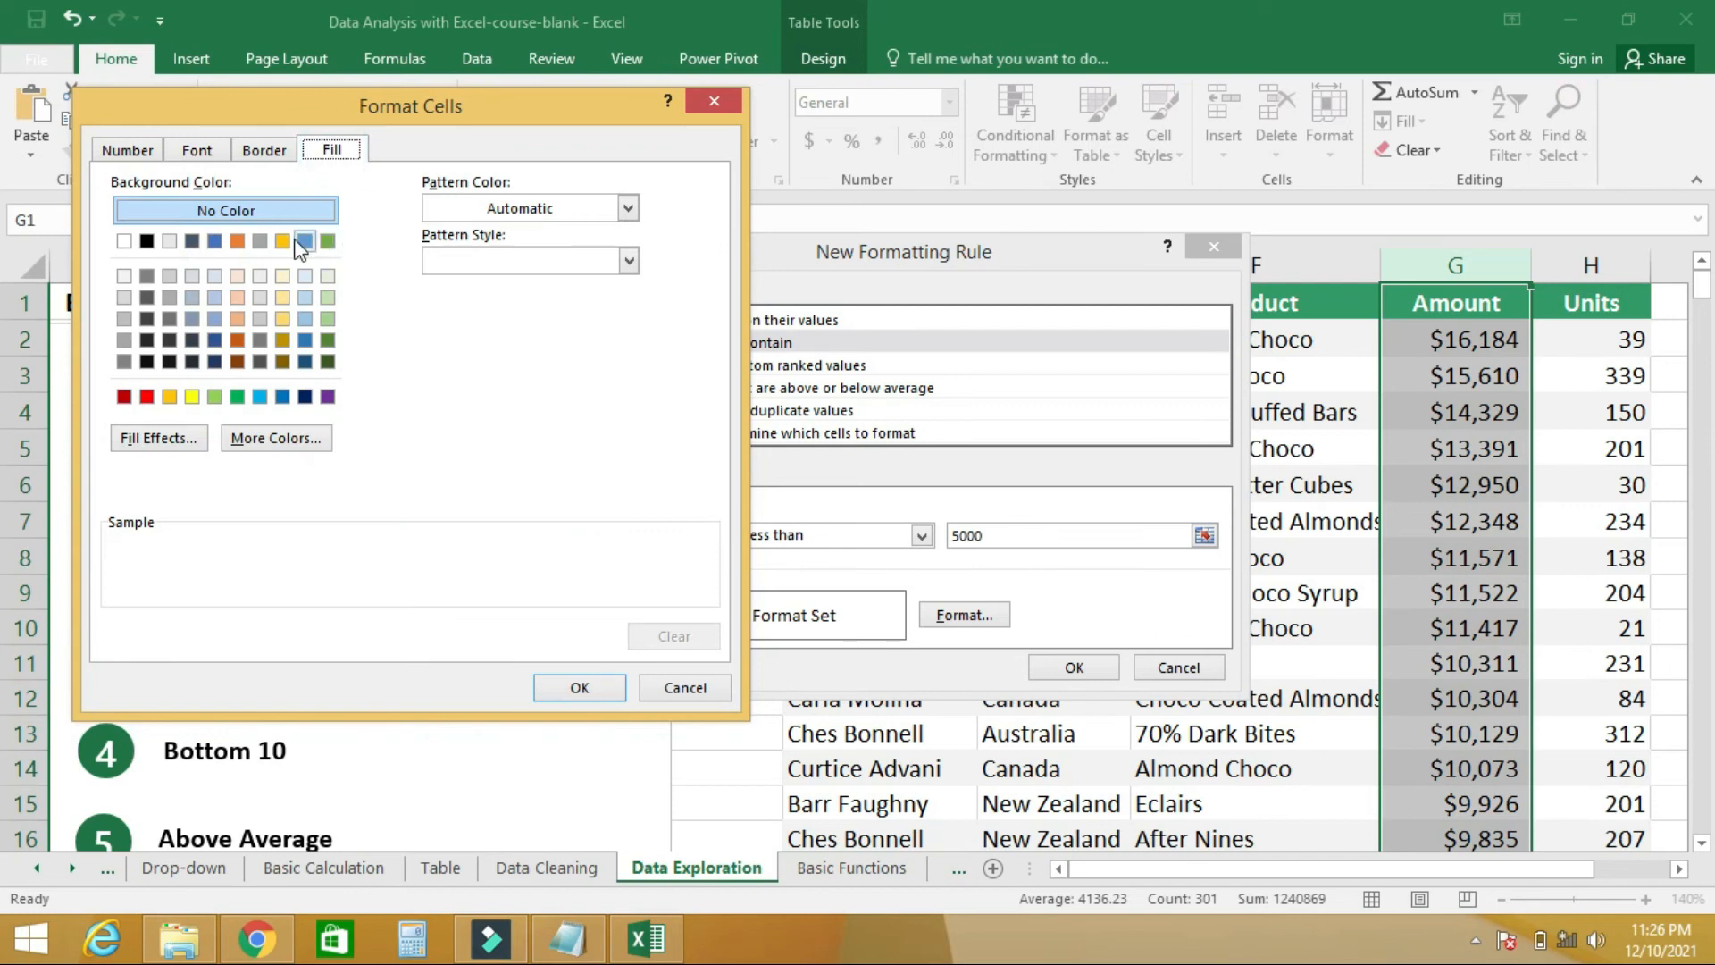
click(284, 277)
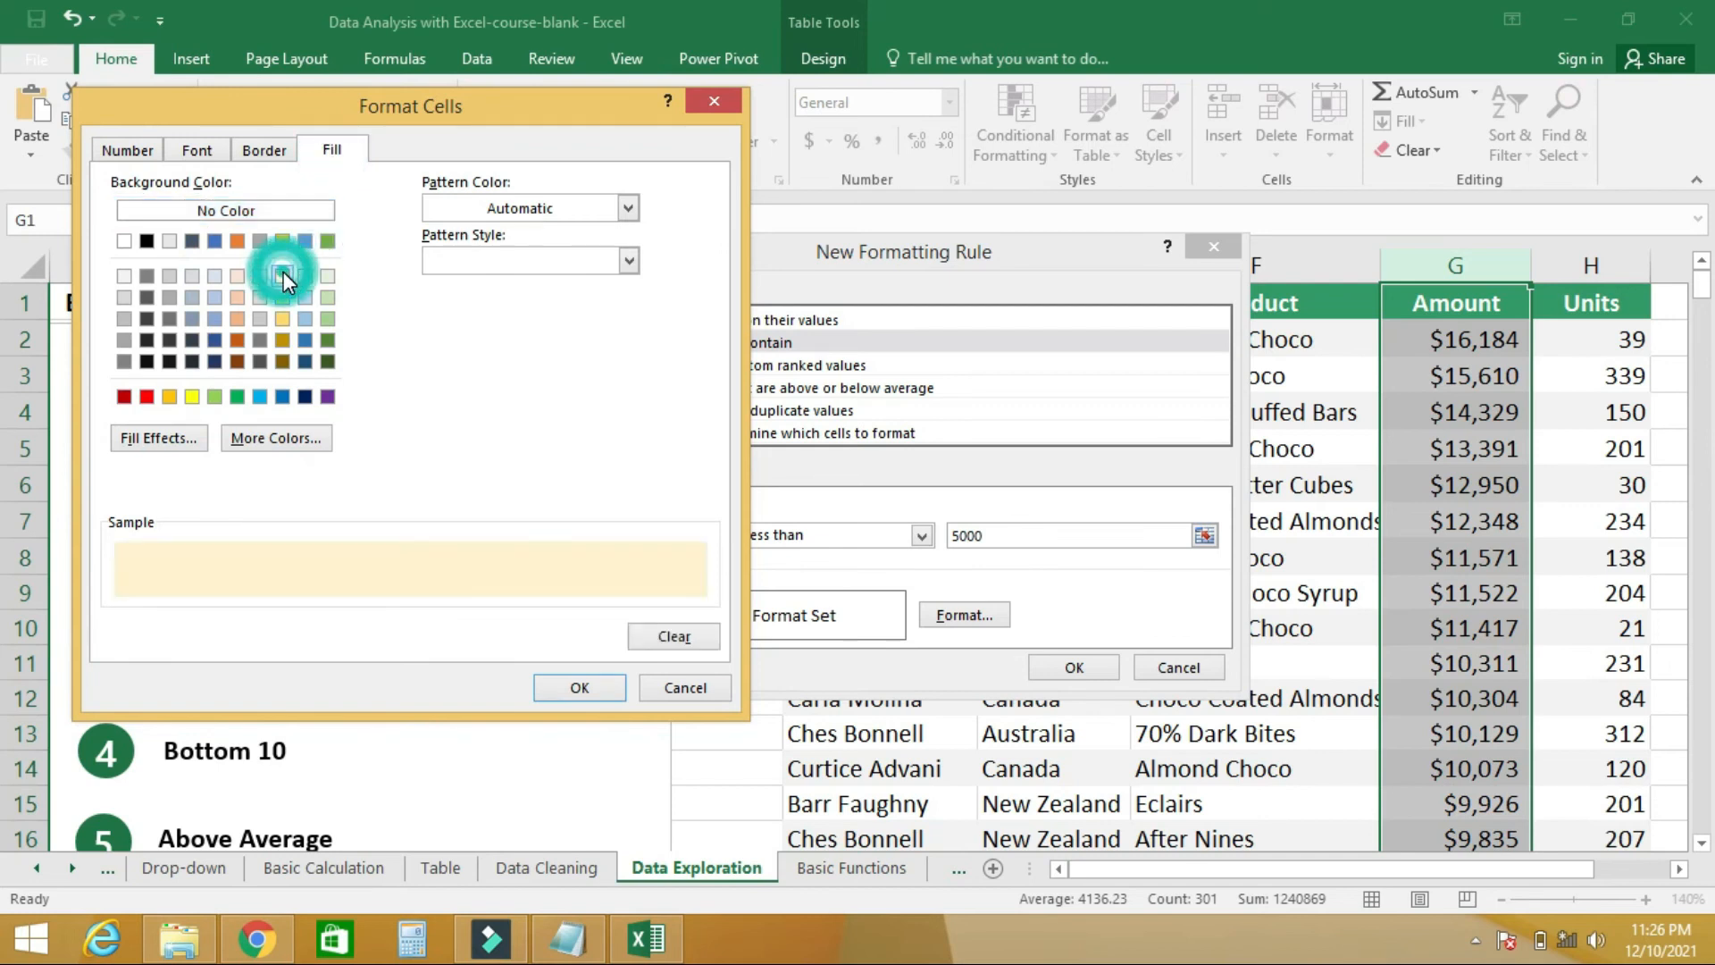
click(581, 681)
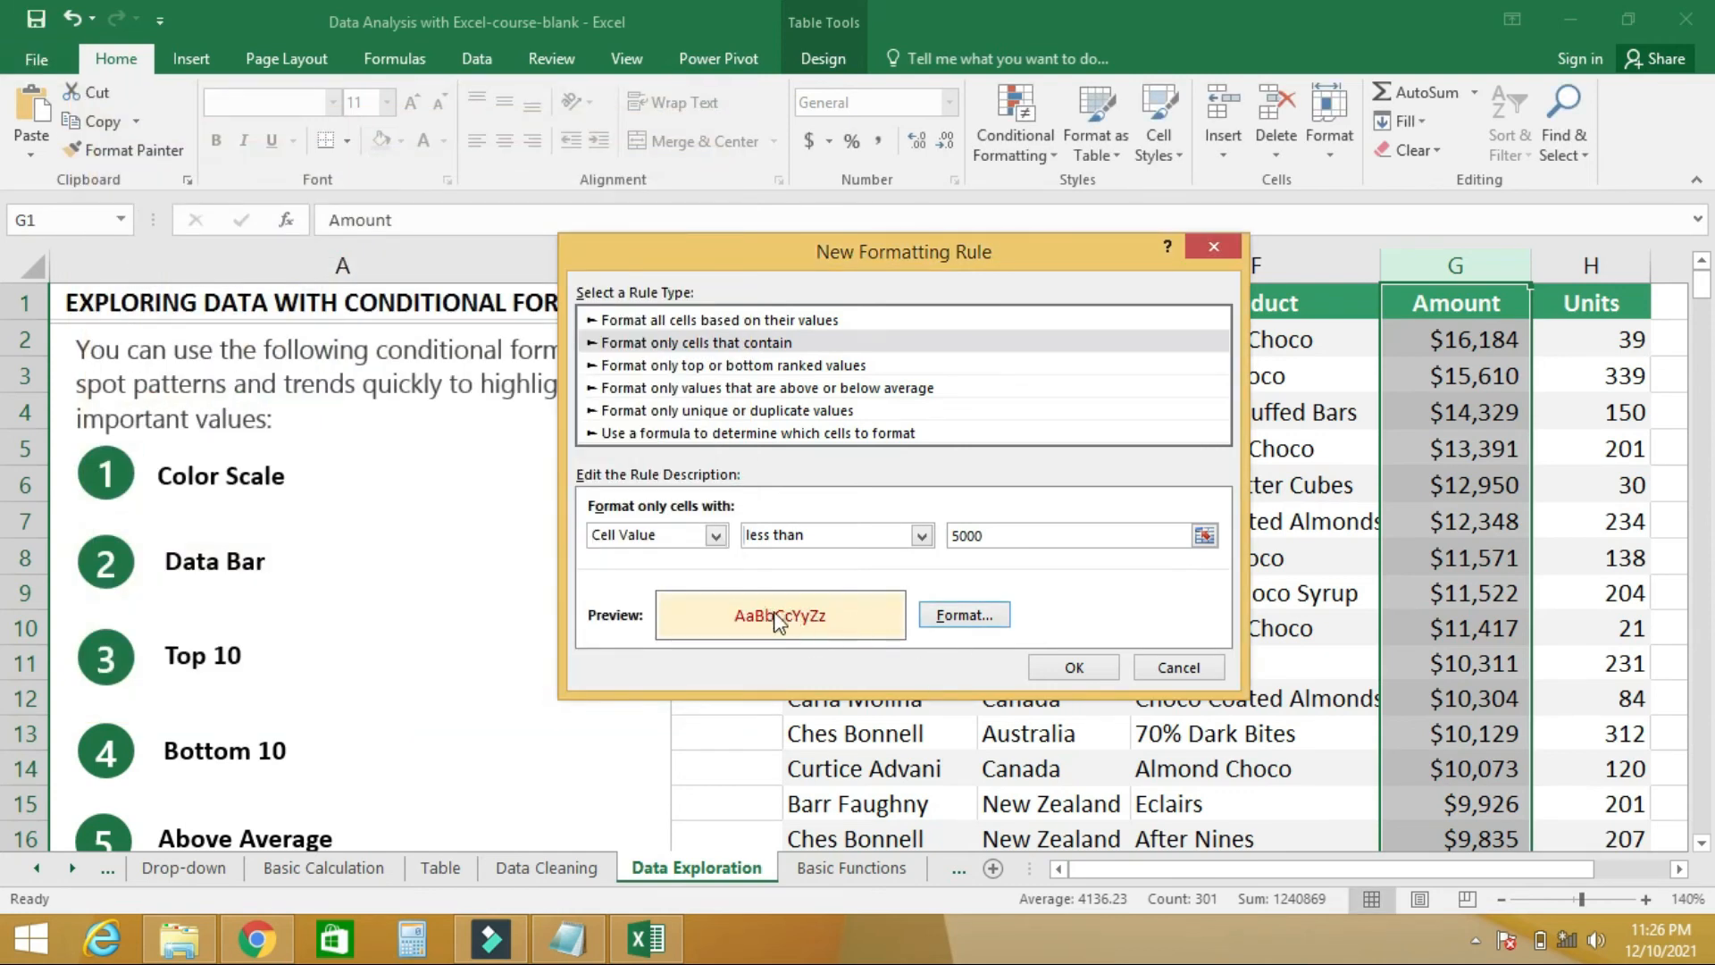
click(1074, 666)
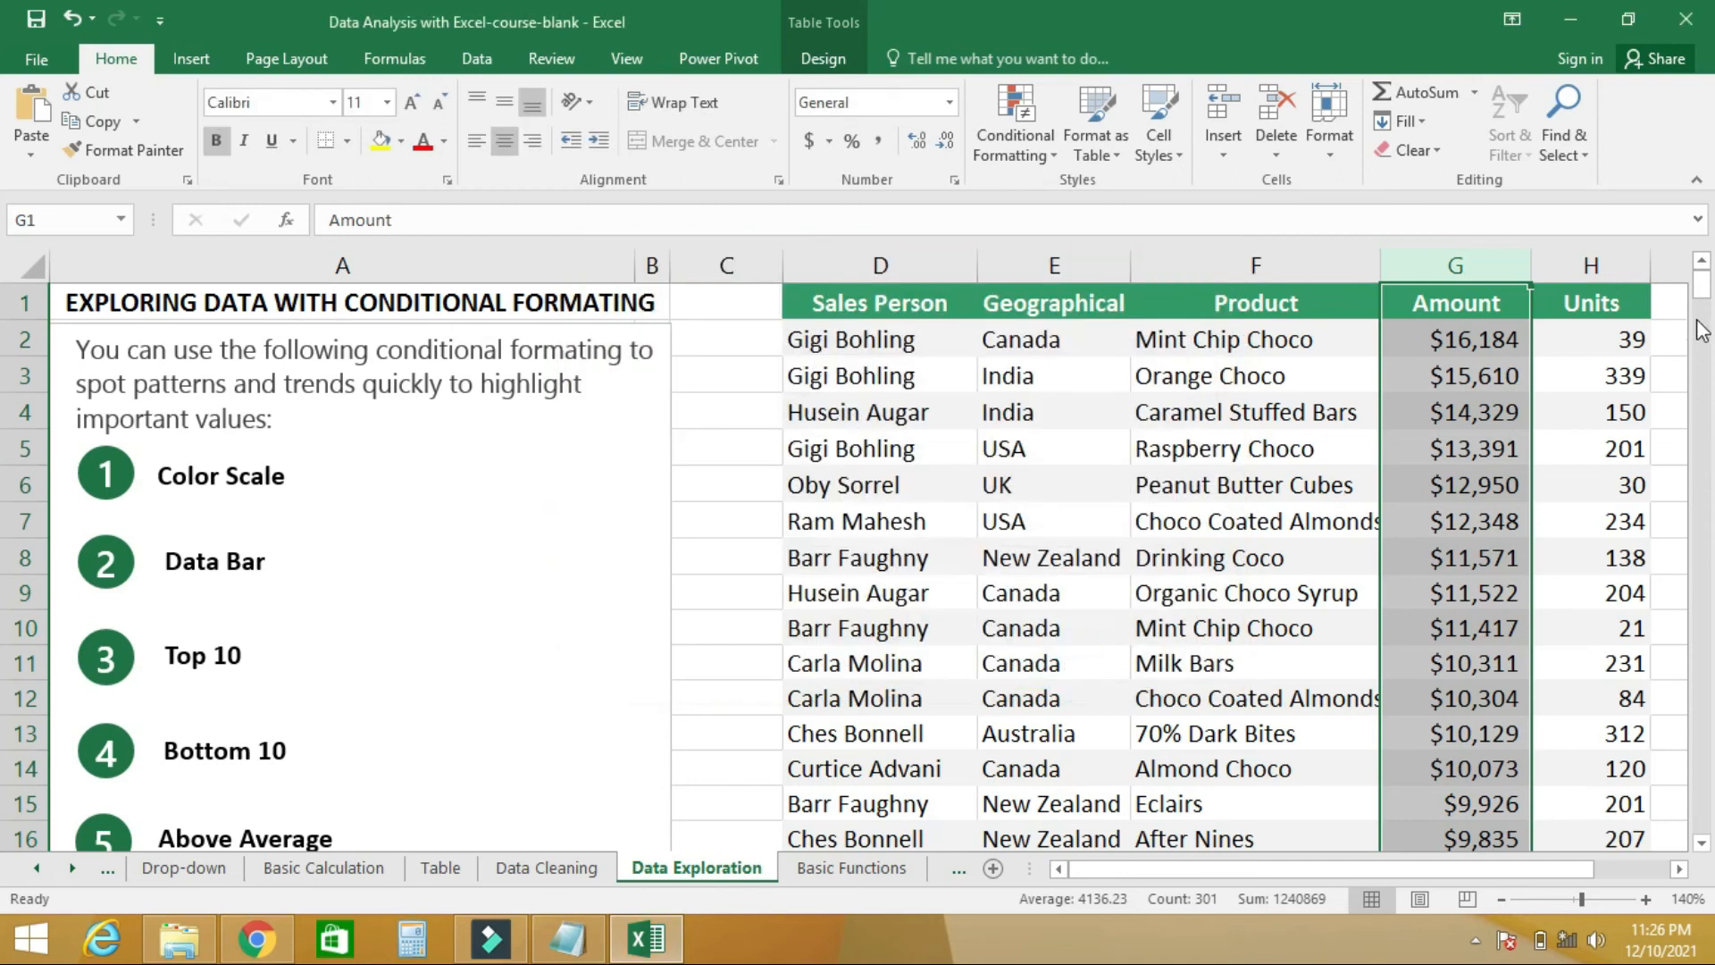
drag(1702, 288, 1708, 470)
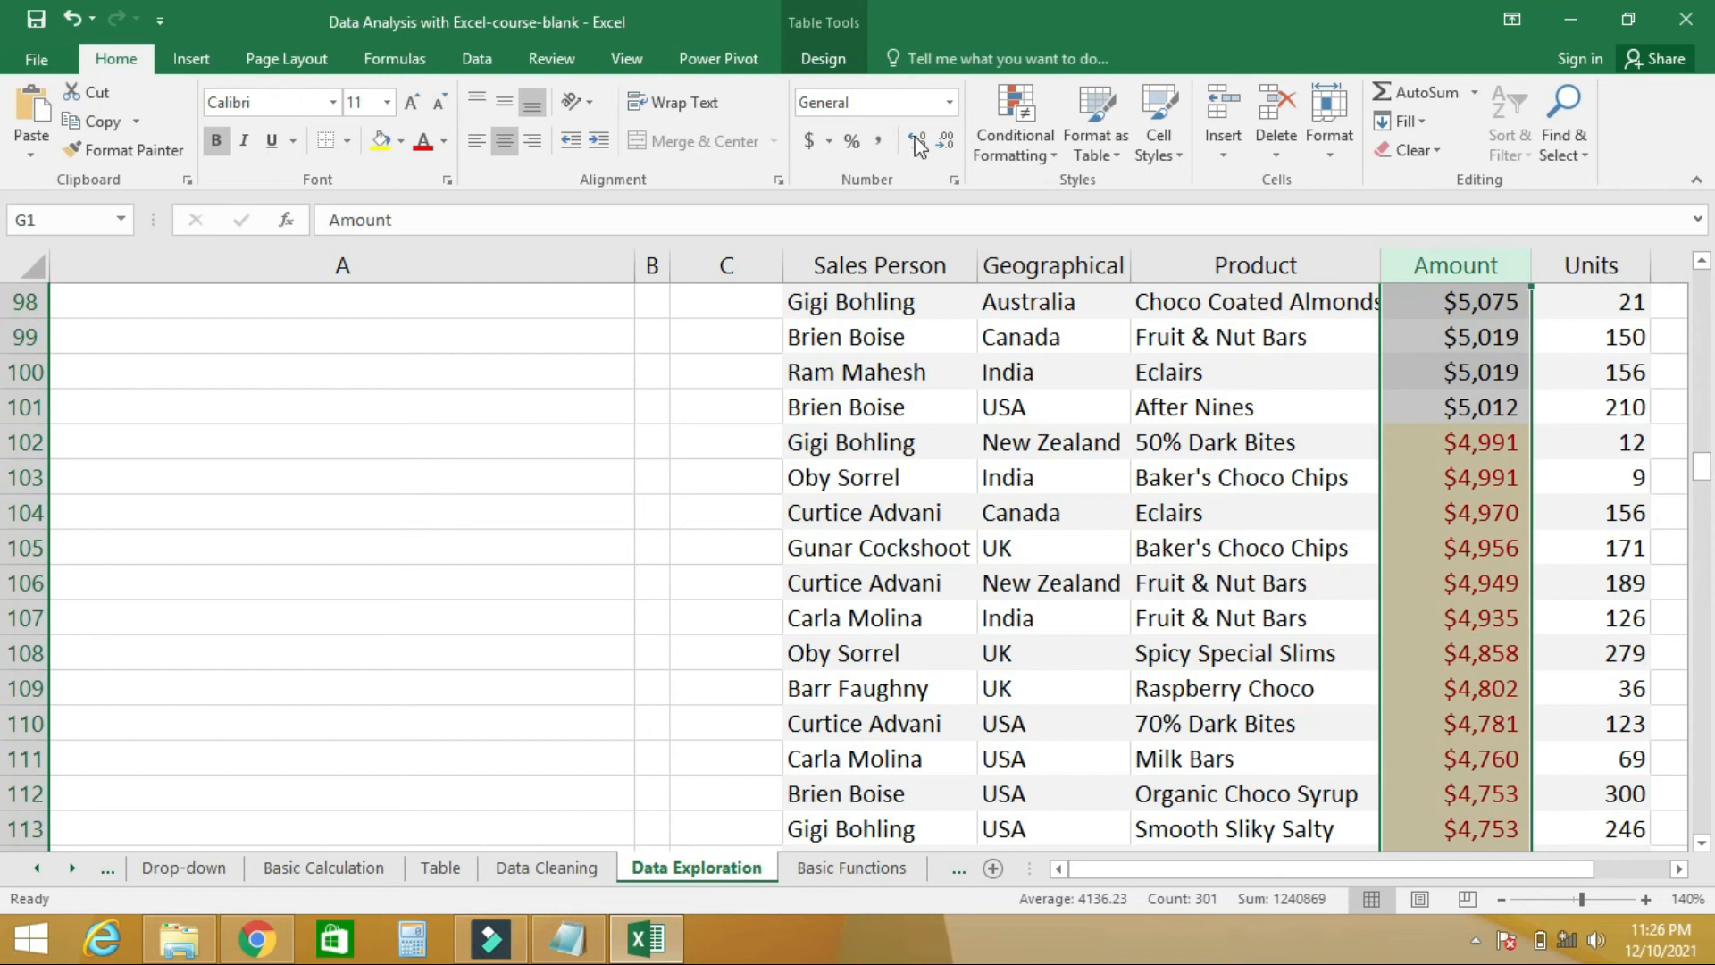
click(1044, 159)
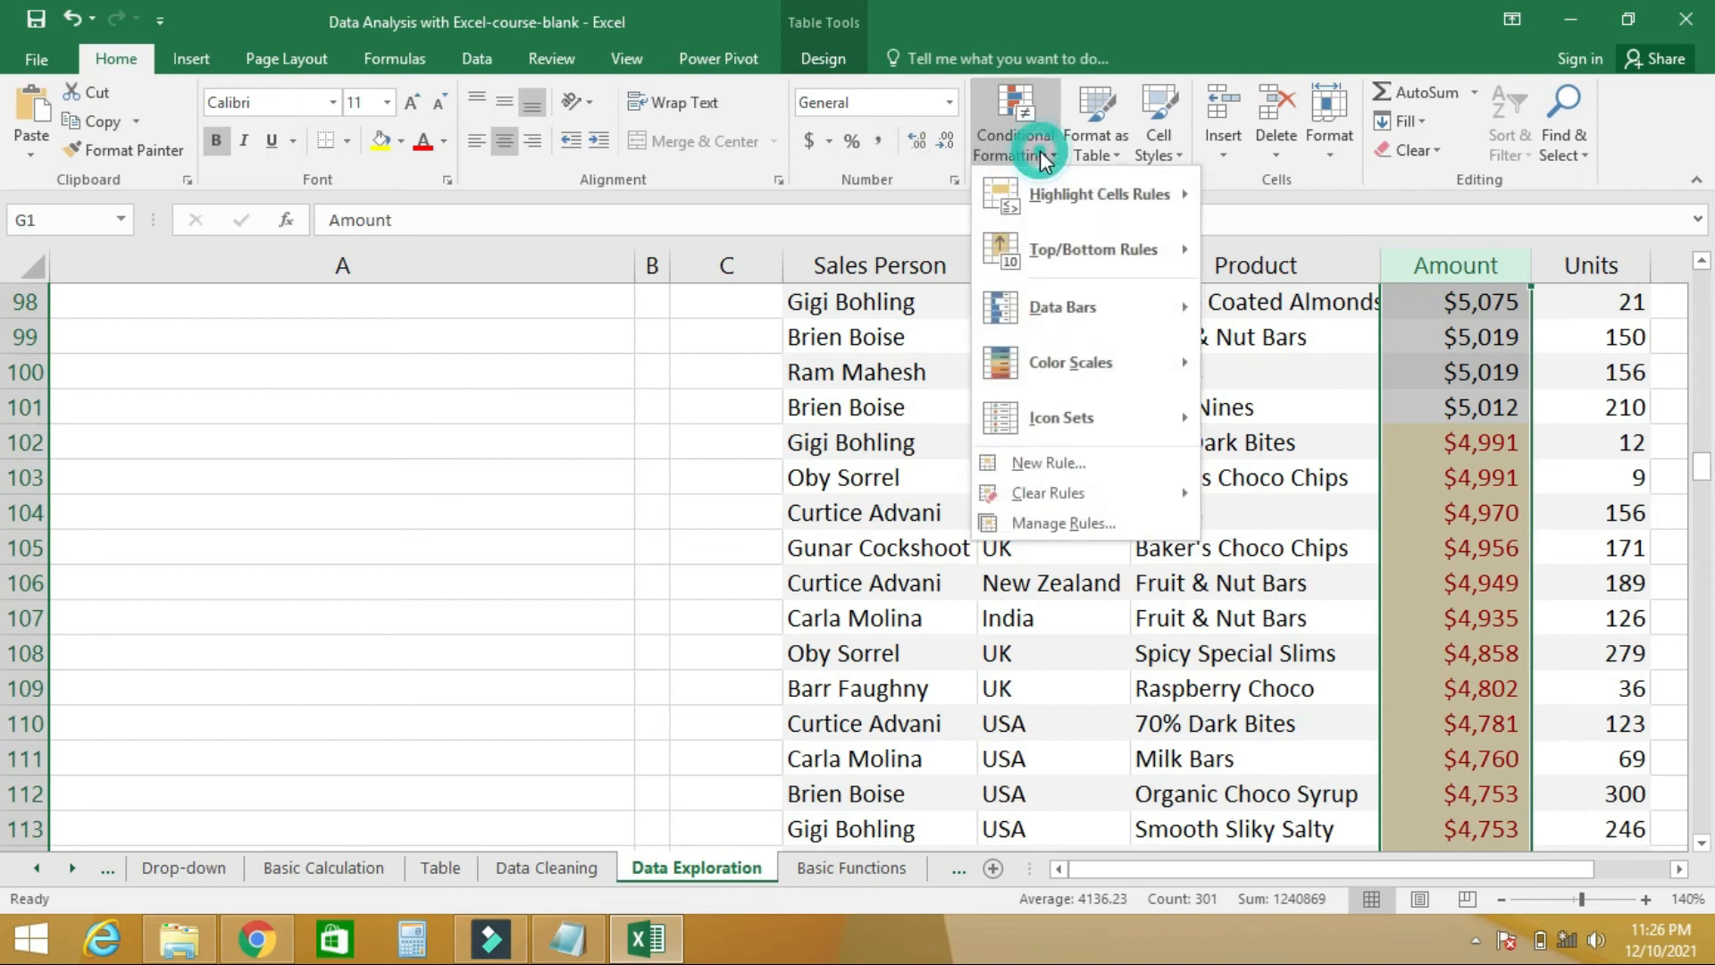
click(1059, 466)
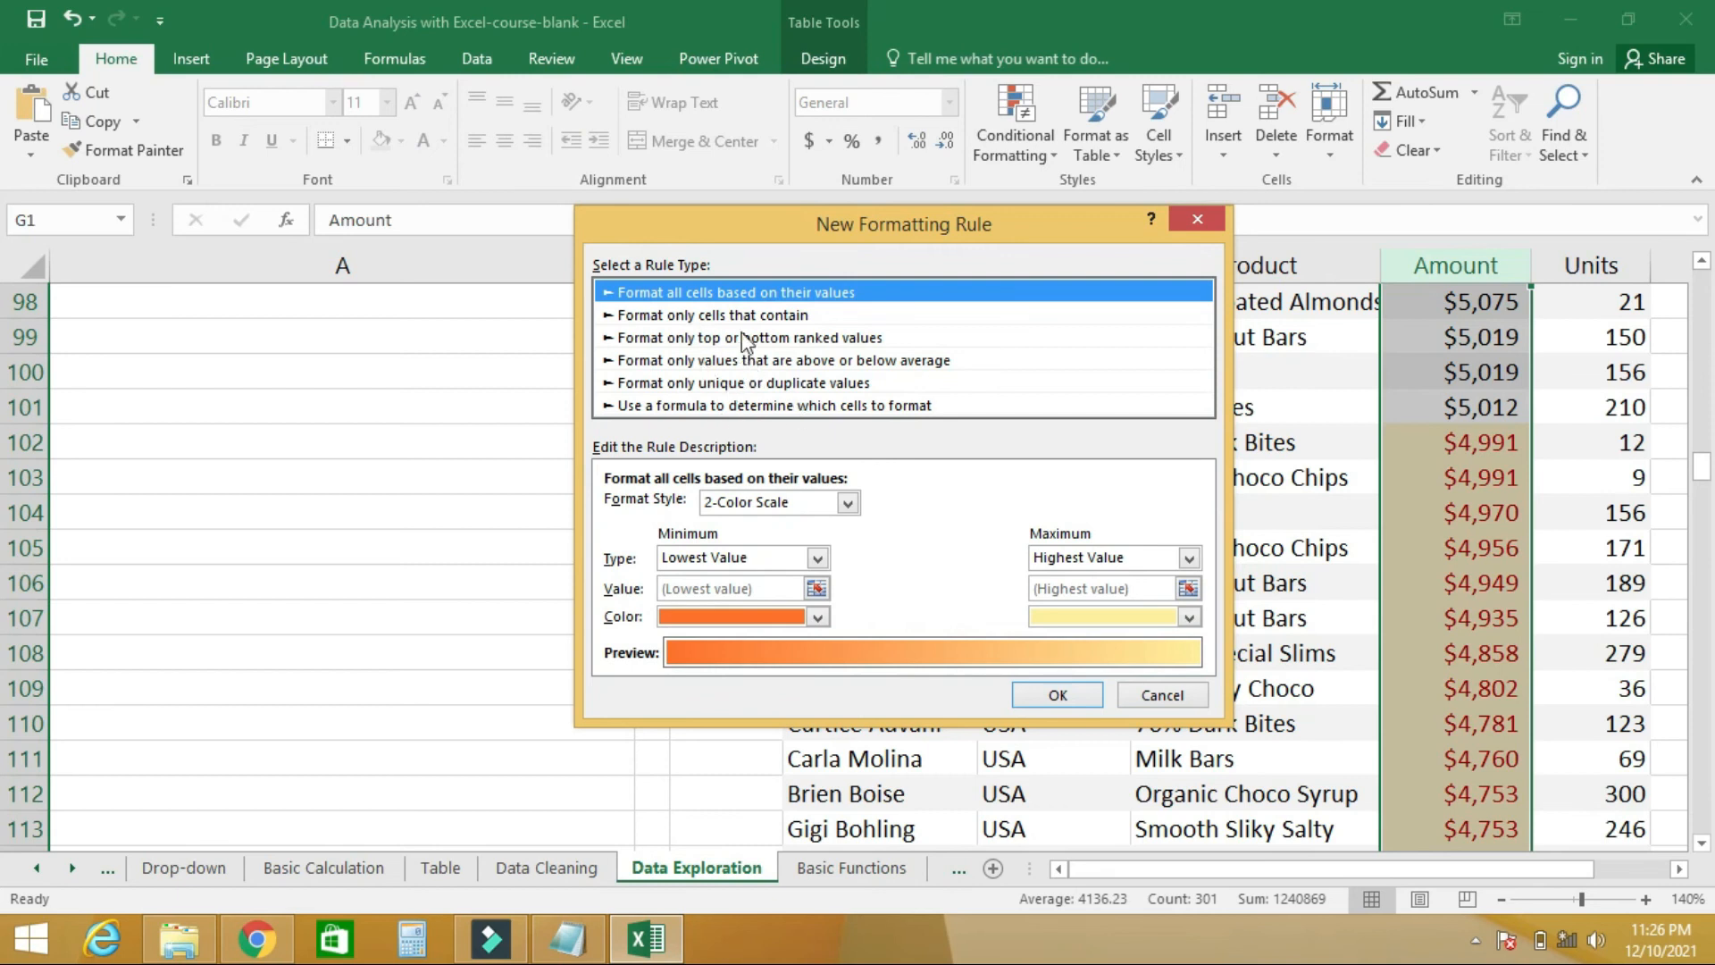
click(1198, 221)
- Edit the existing Amount rule to use the greater than comparison, apply it, and review the column's formatting
click(1037, 152)
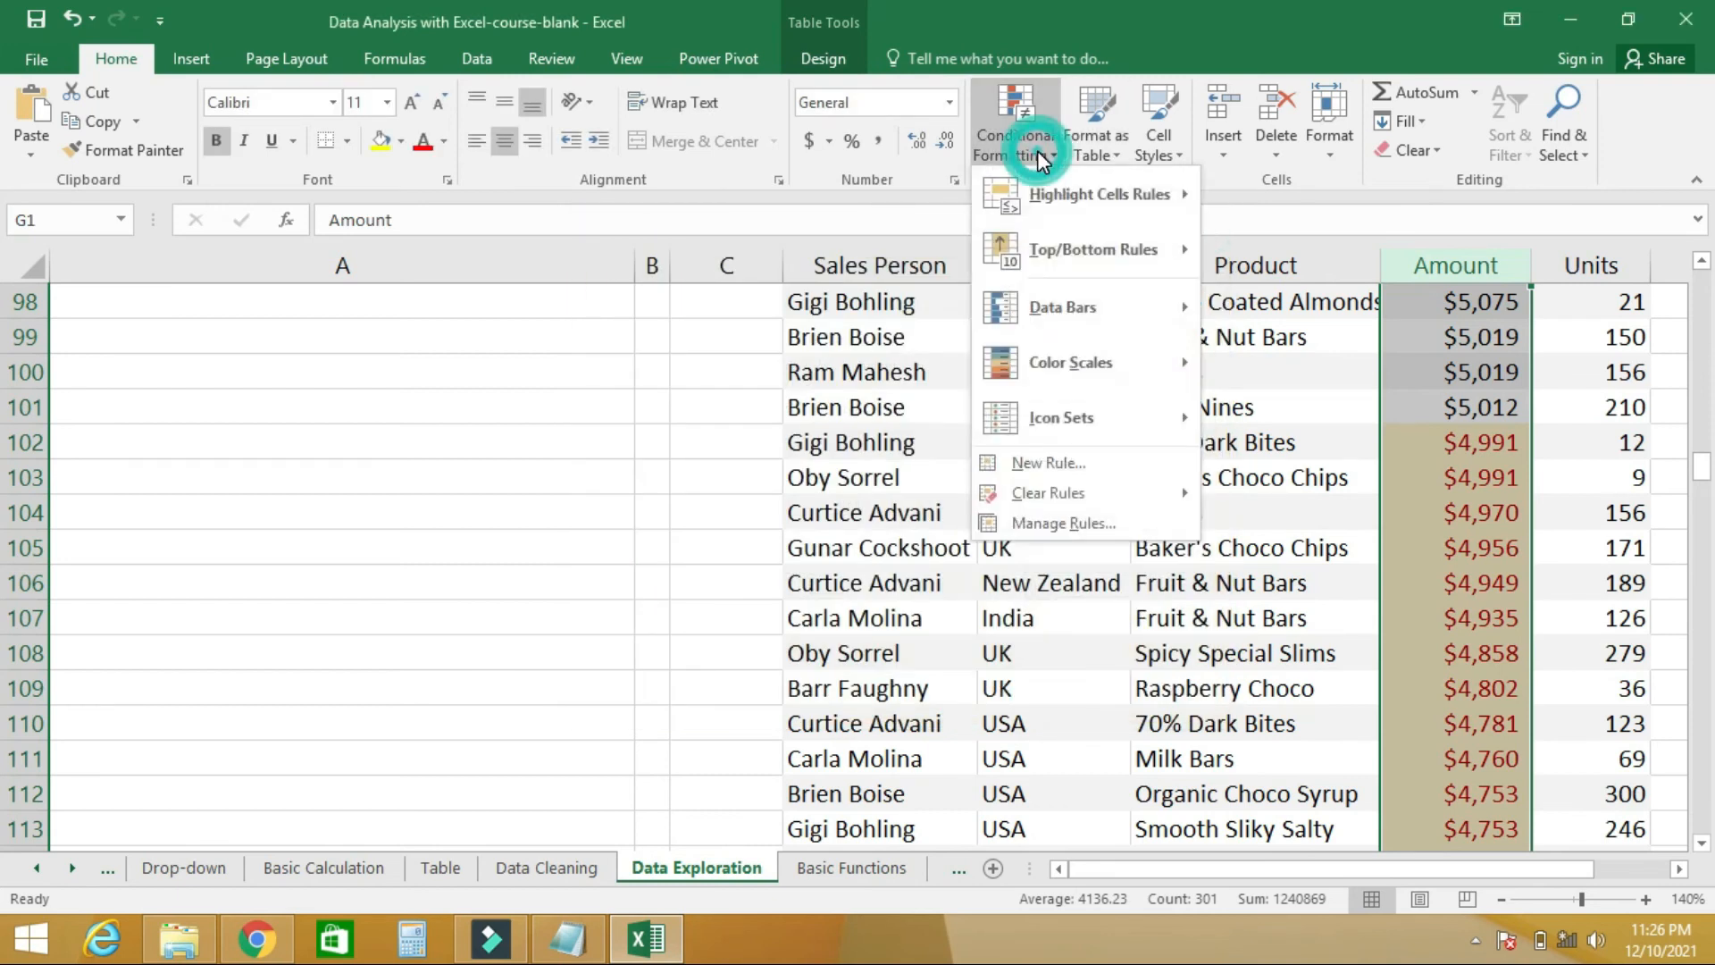
click(1060, 523)
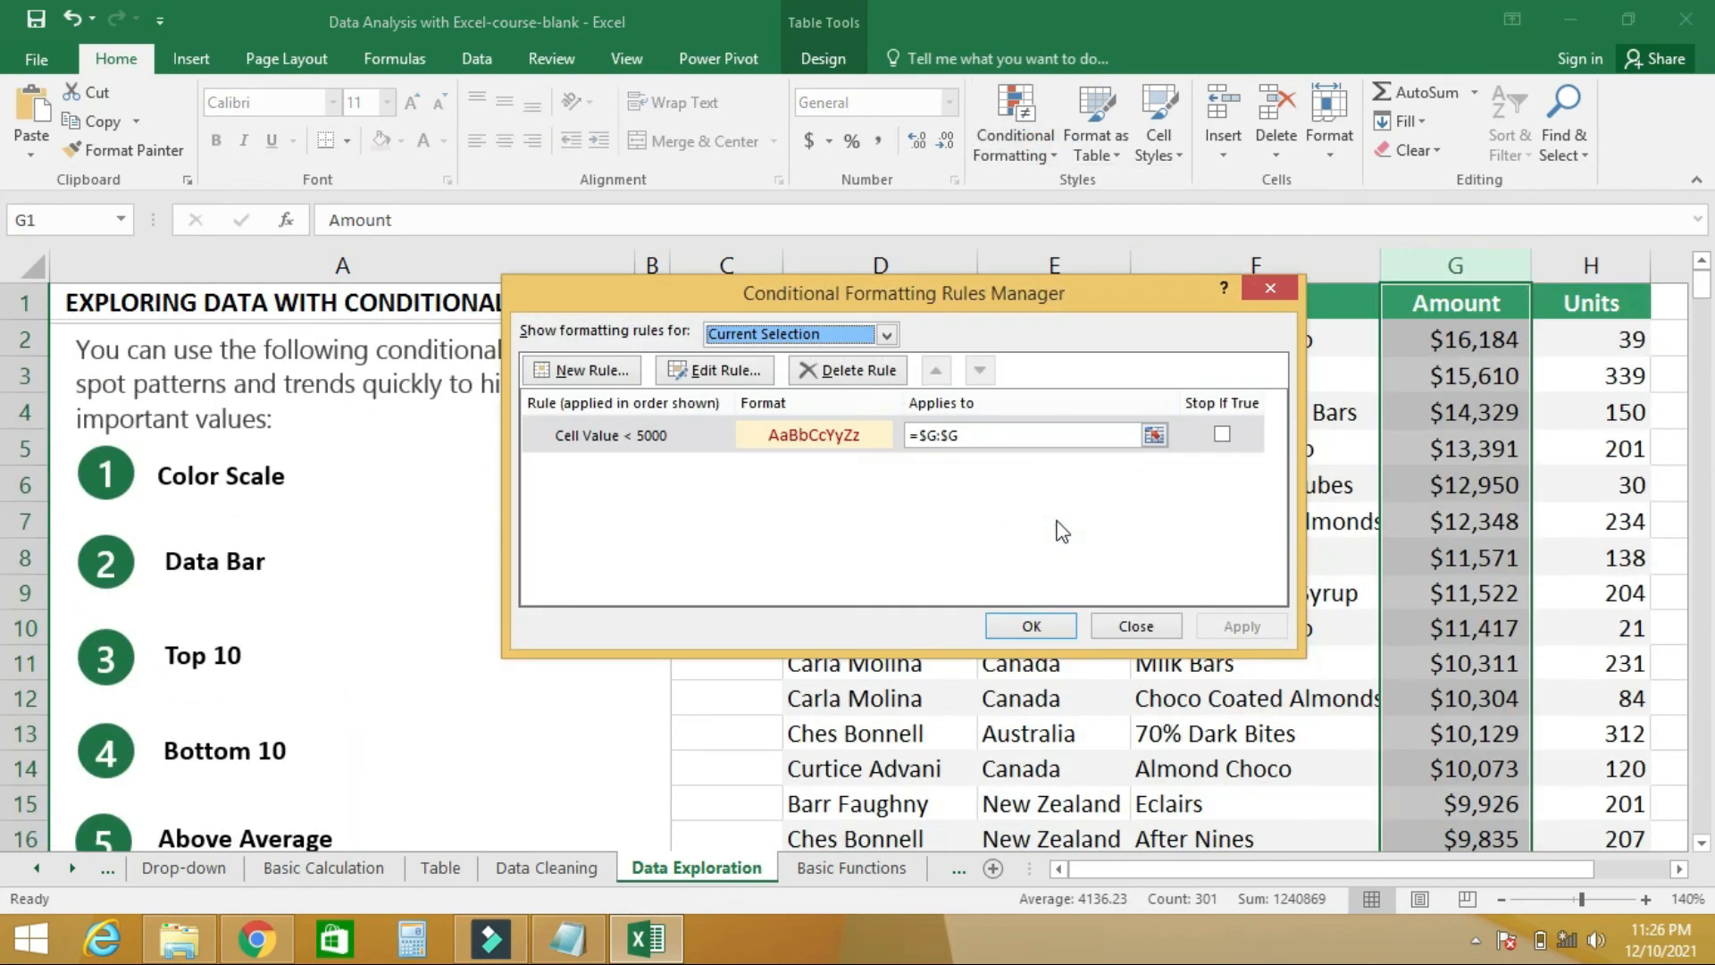
click(750, 435)
click(733, 373)
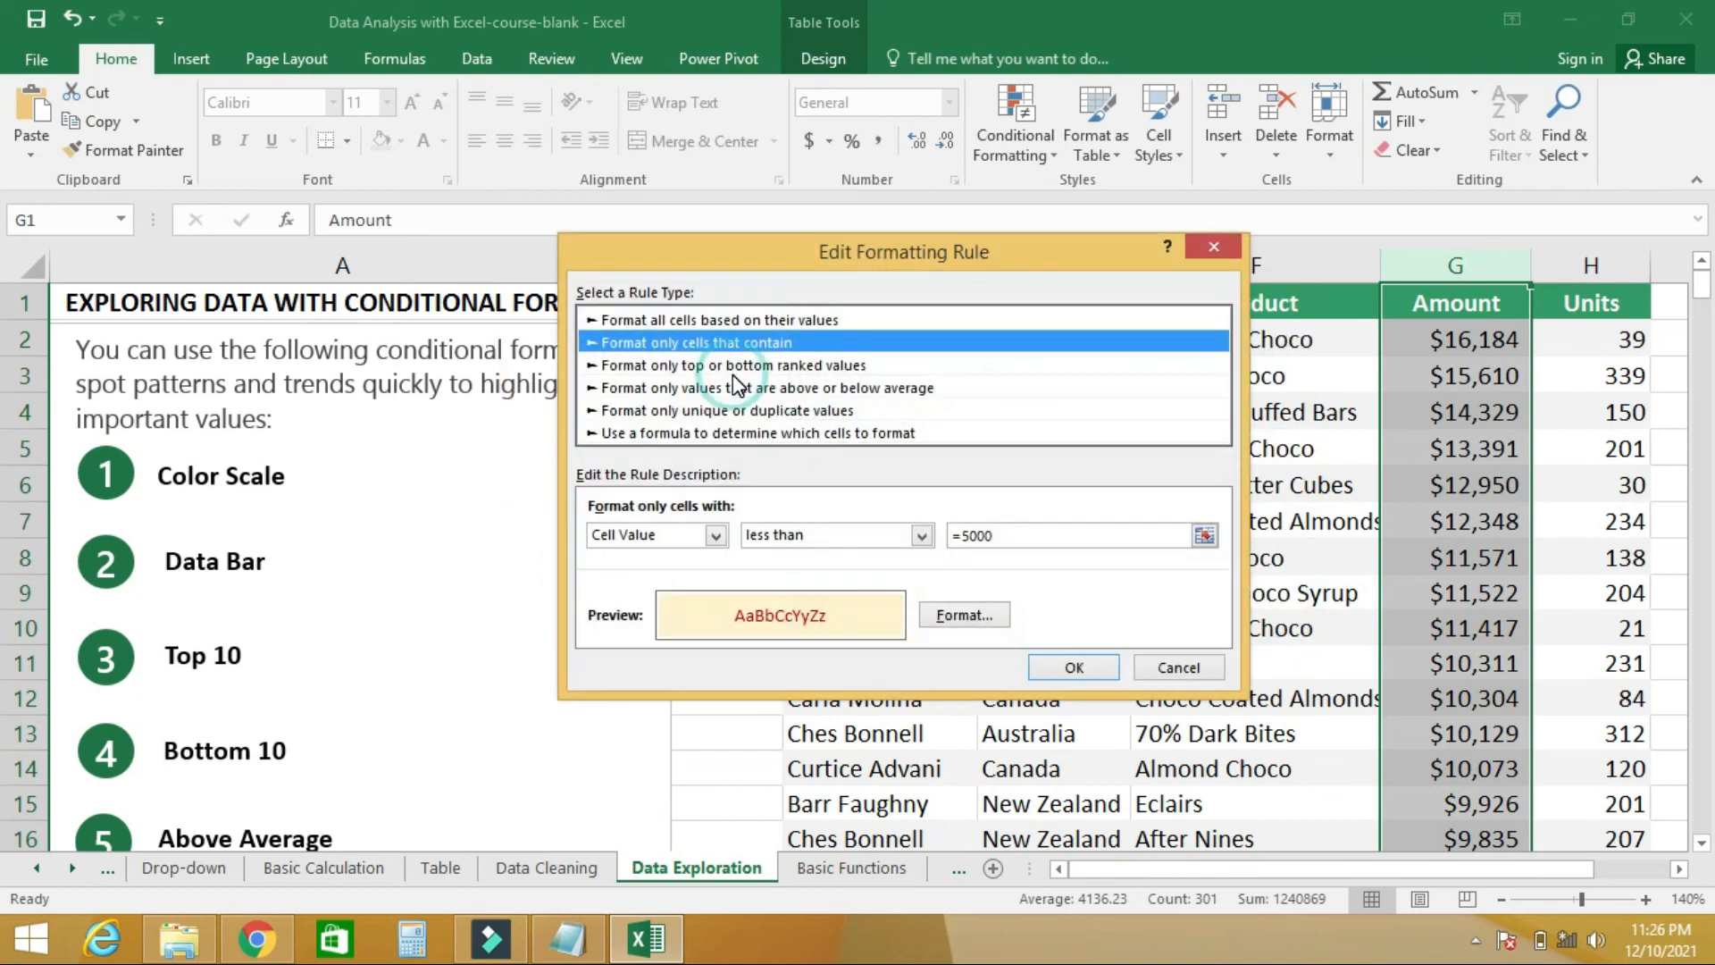
click(921, 536)
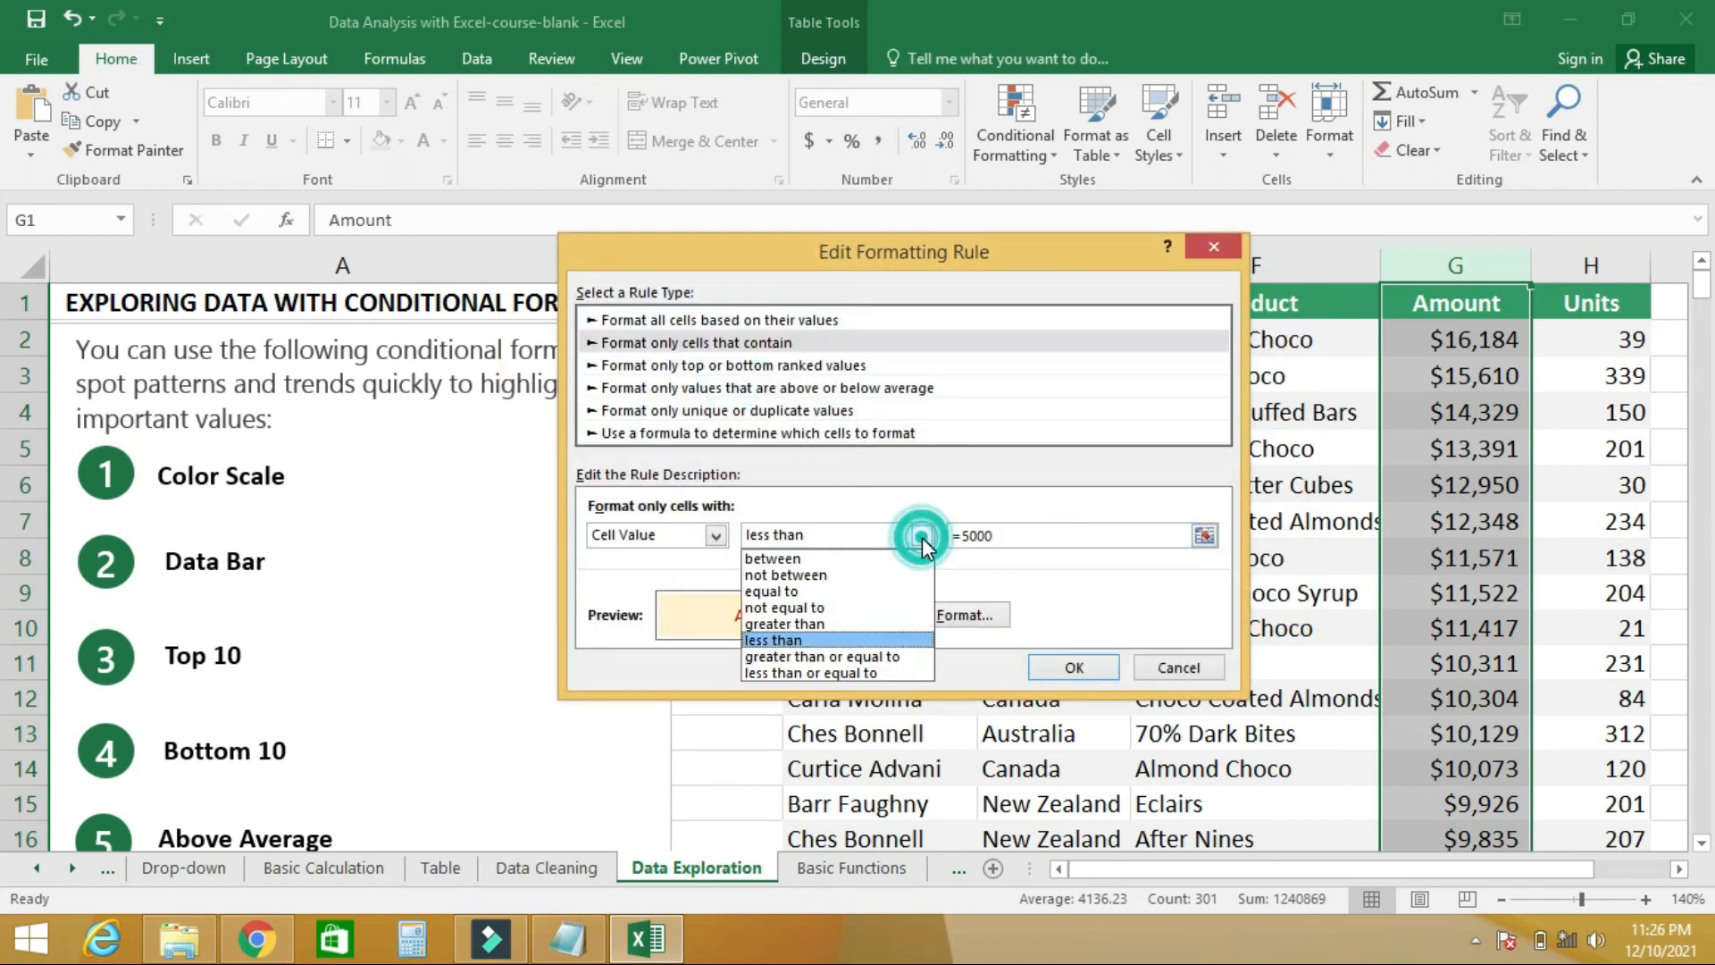
click(820, 625)
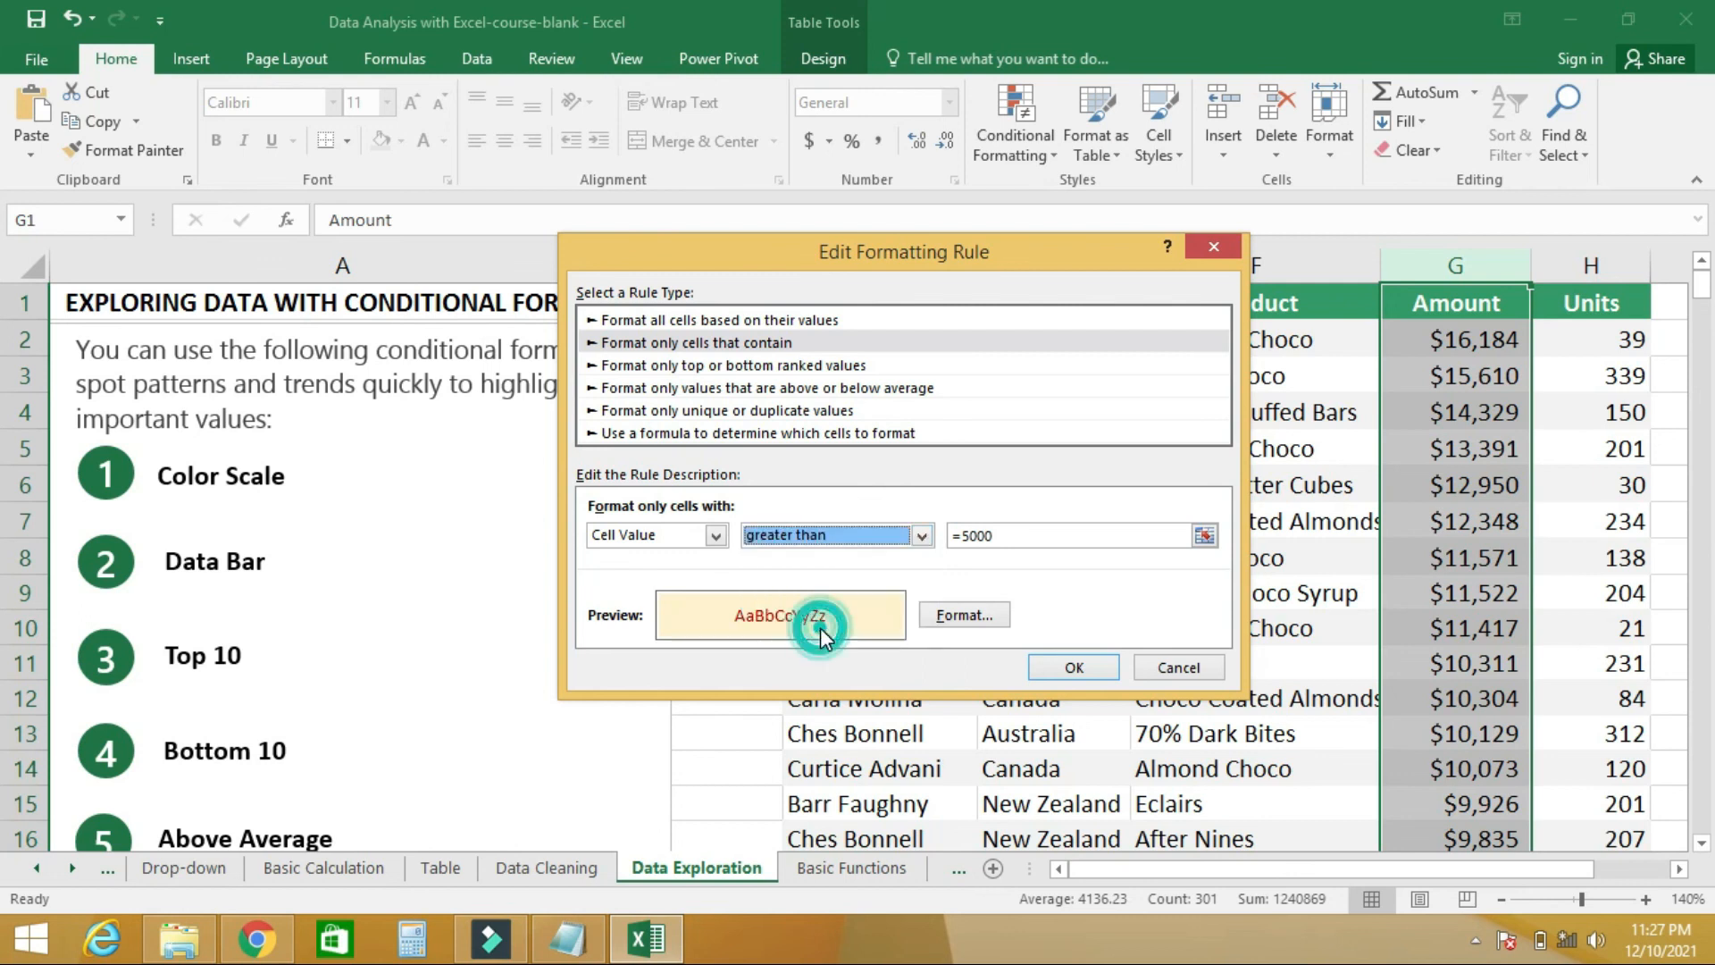
click(1068, 670)
click(1059, 629)
drag(1705, 309, 1708, 471)
drag(1713, 454, 1713, 234)
drag(1713, 384, 1709, 299)
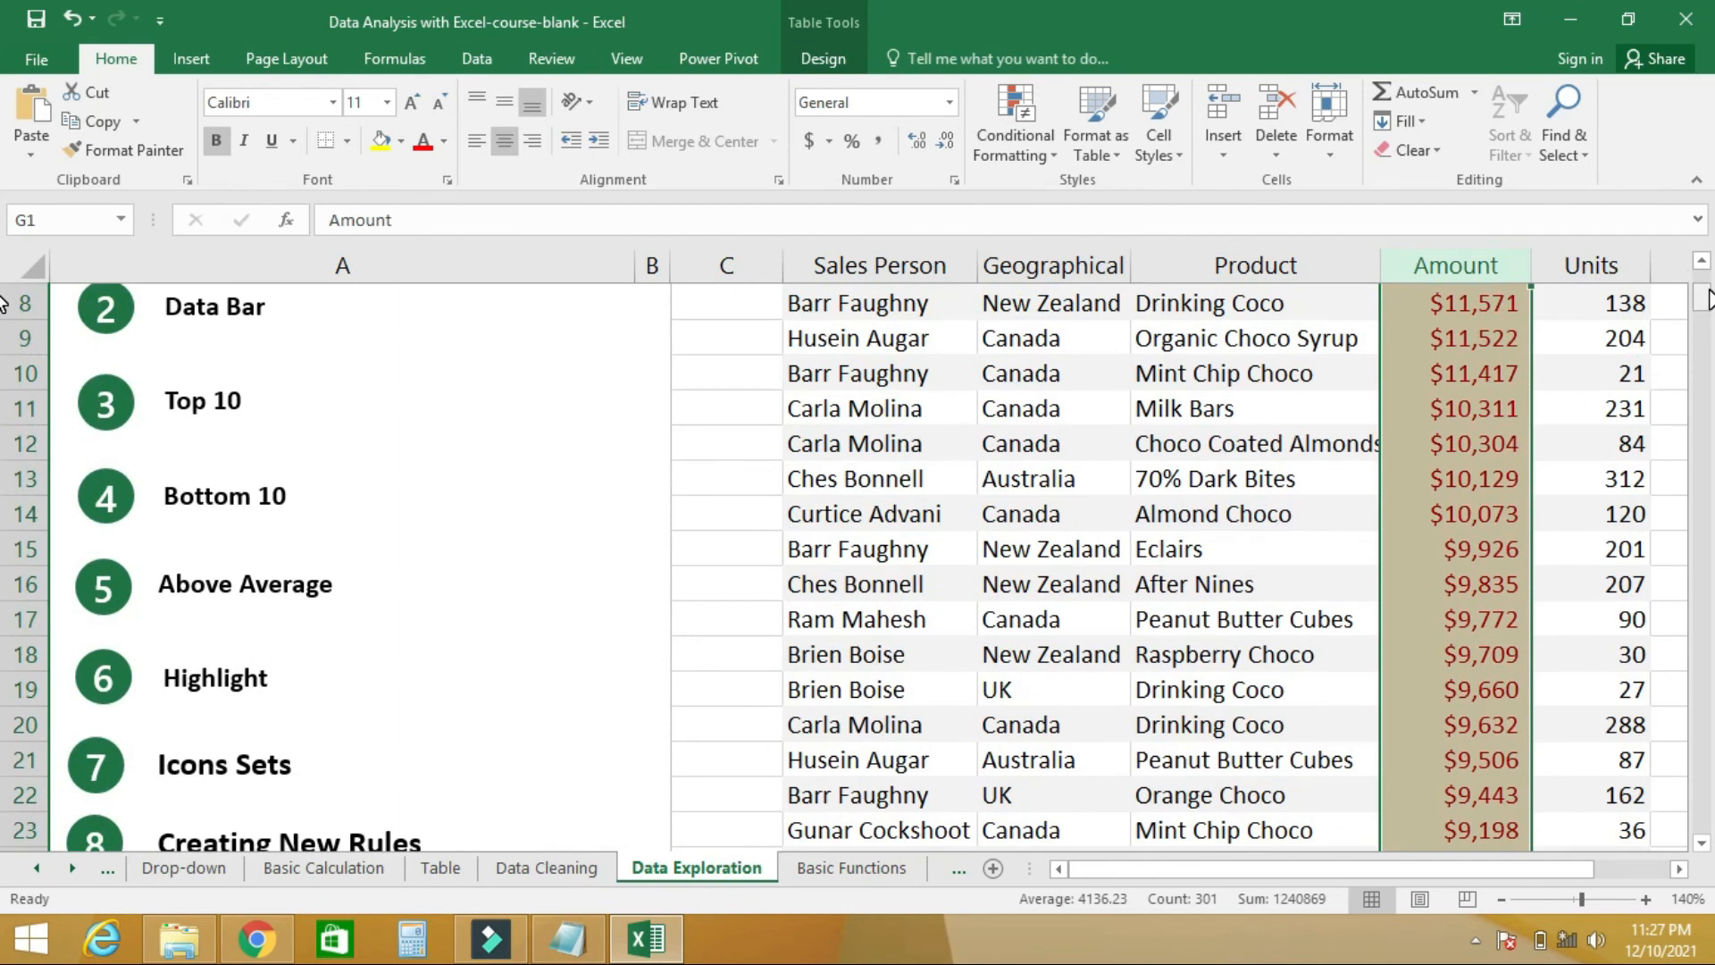
click(1047, 146)
mouse_move(1066, 190)
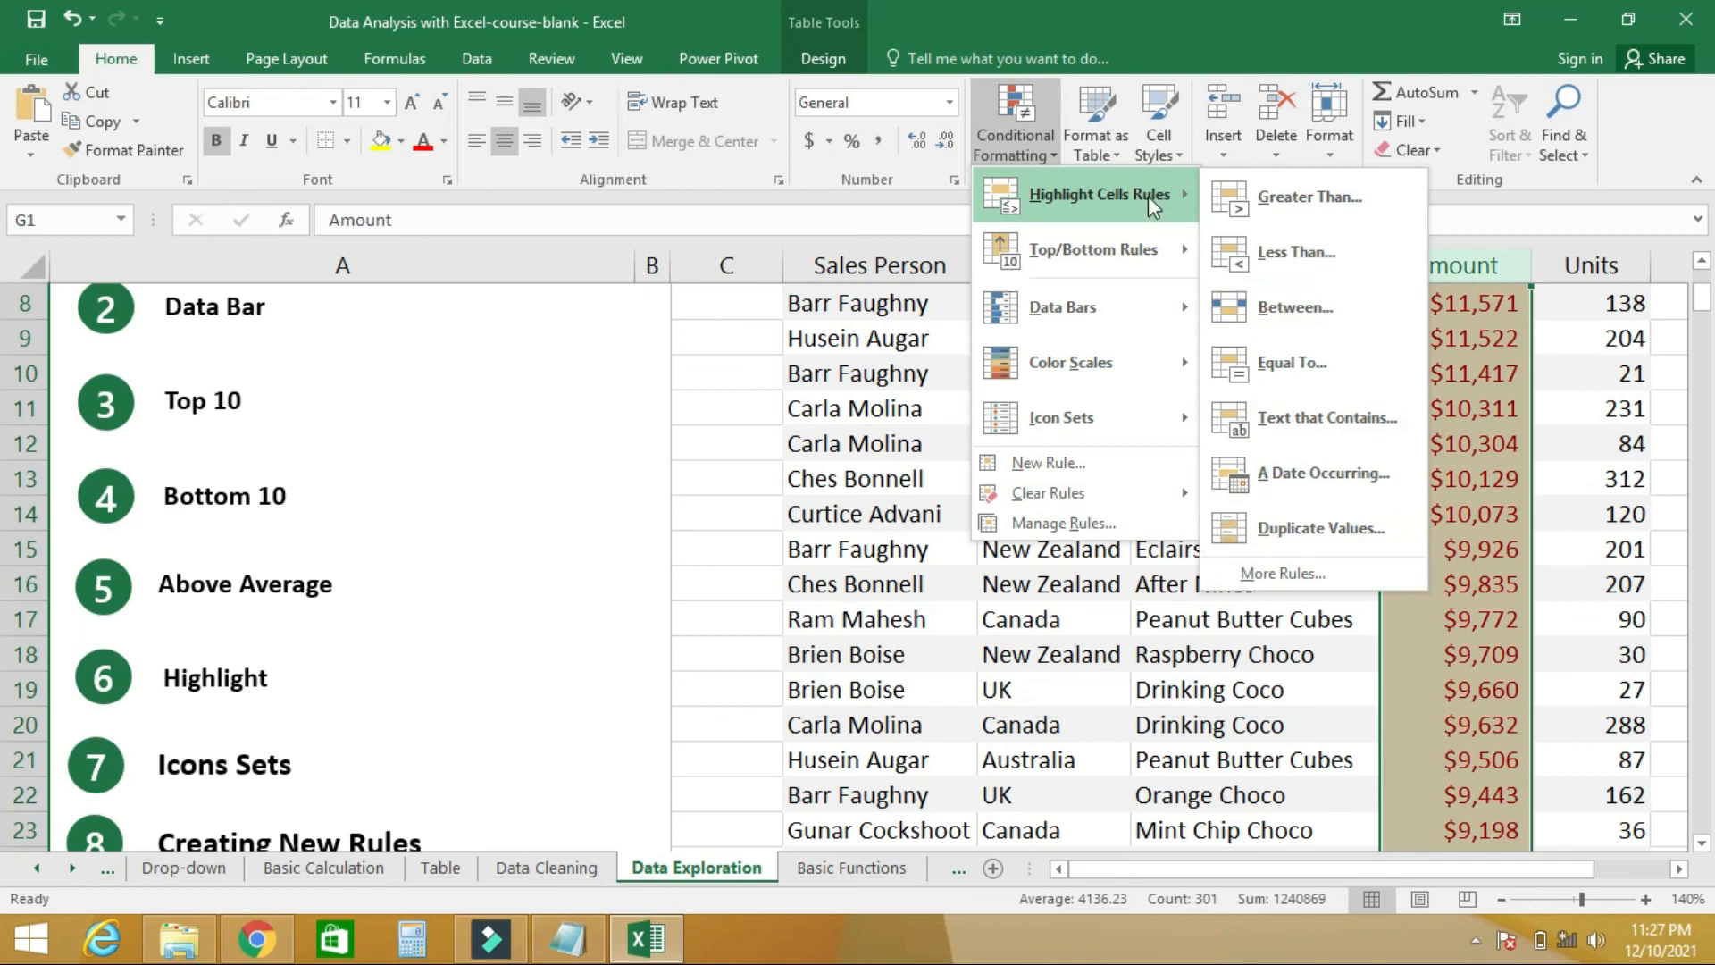
mouse_move(1094, 241)
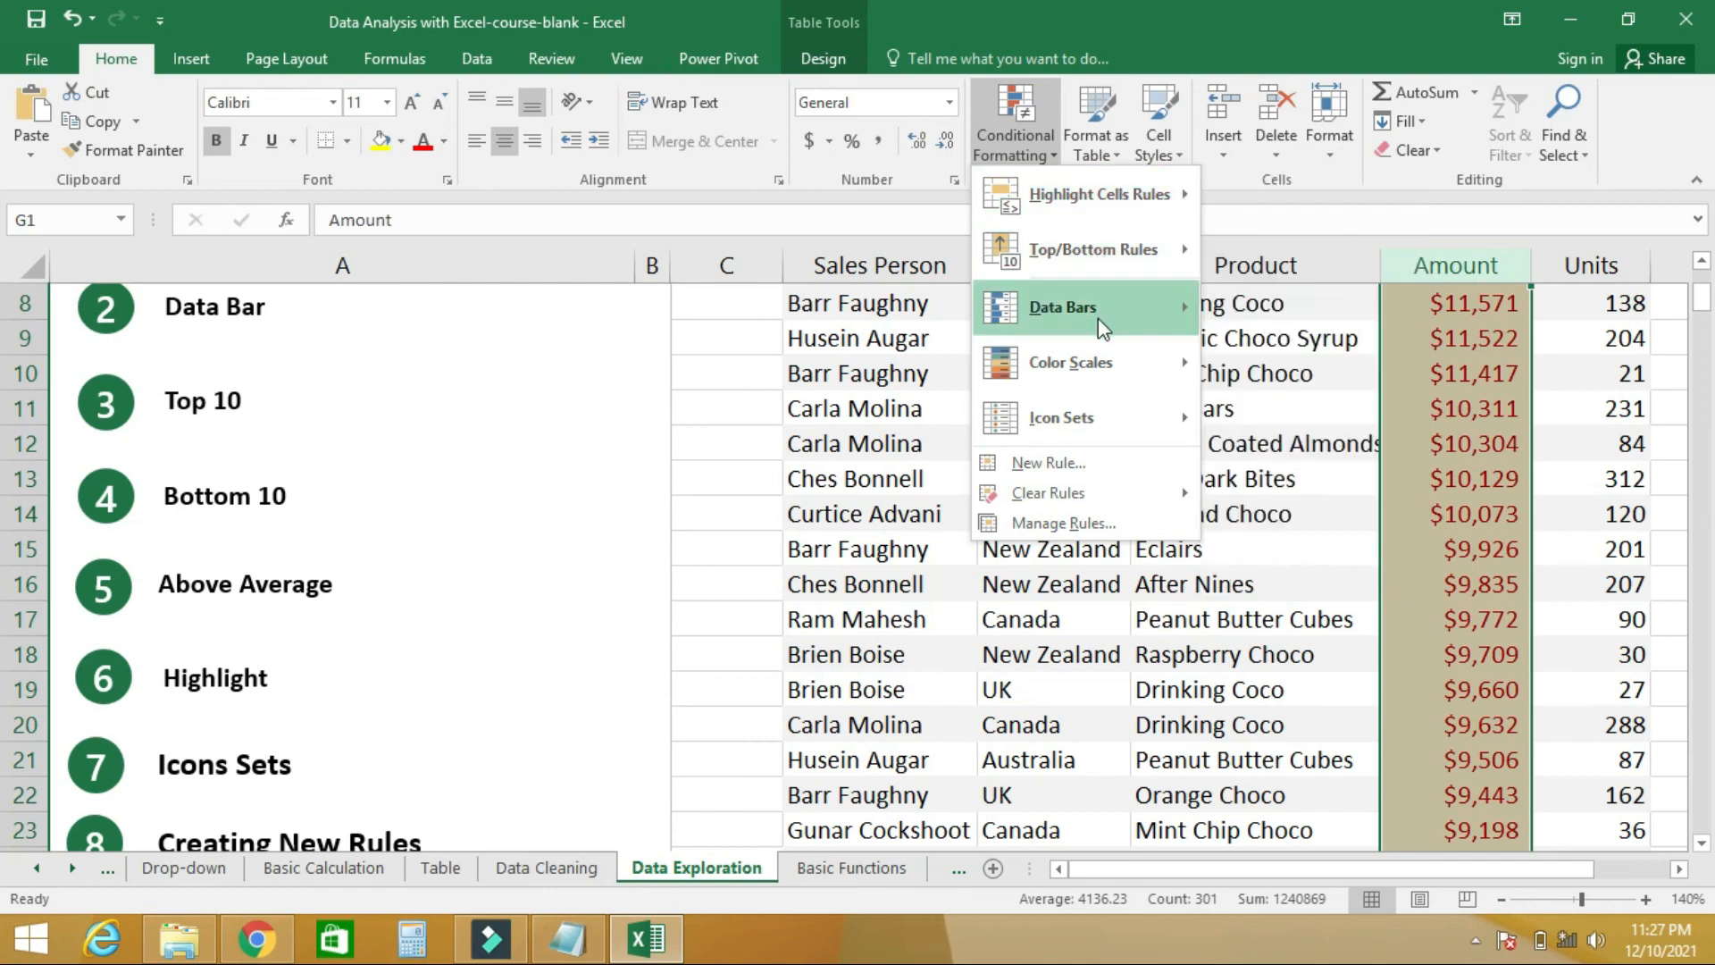
mouse_move(1101, 321)
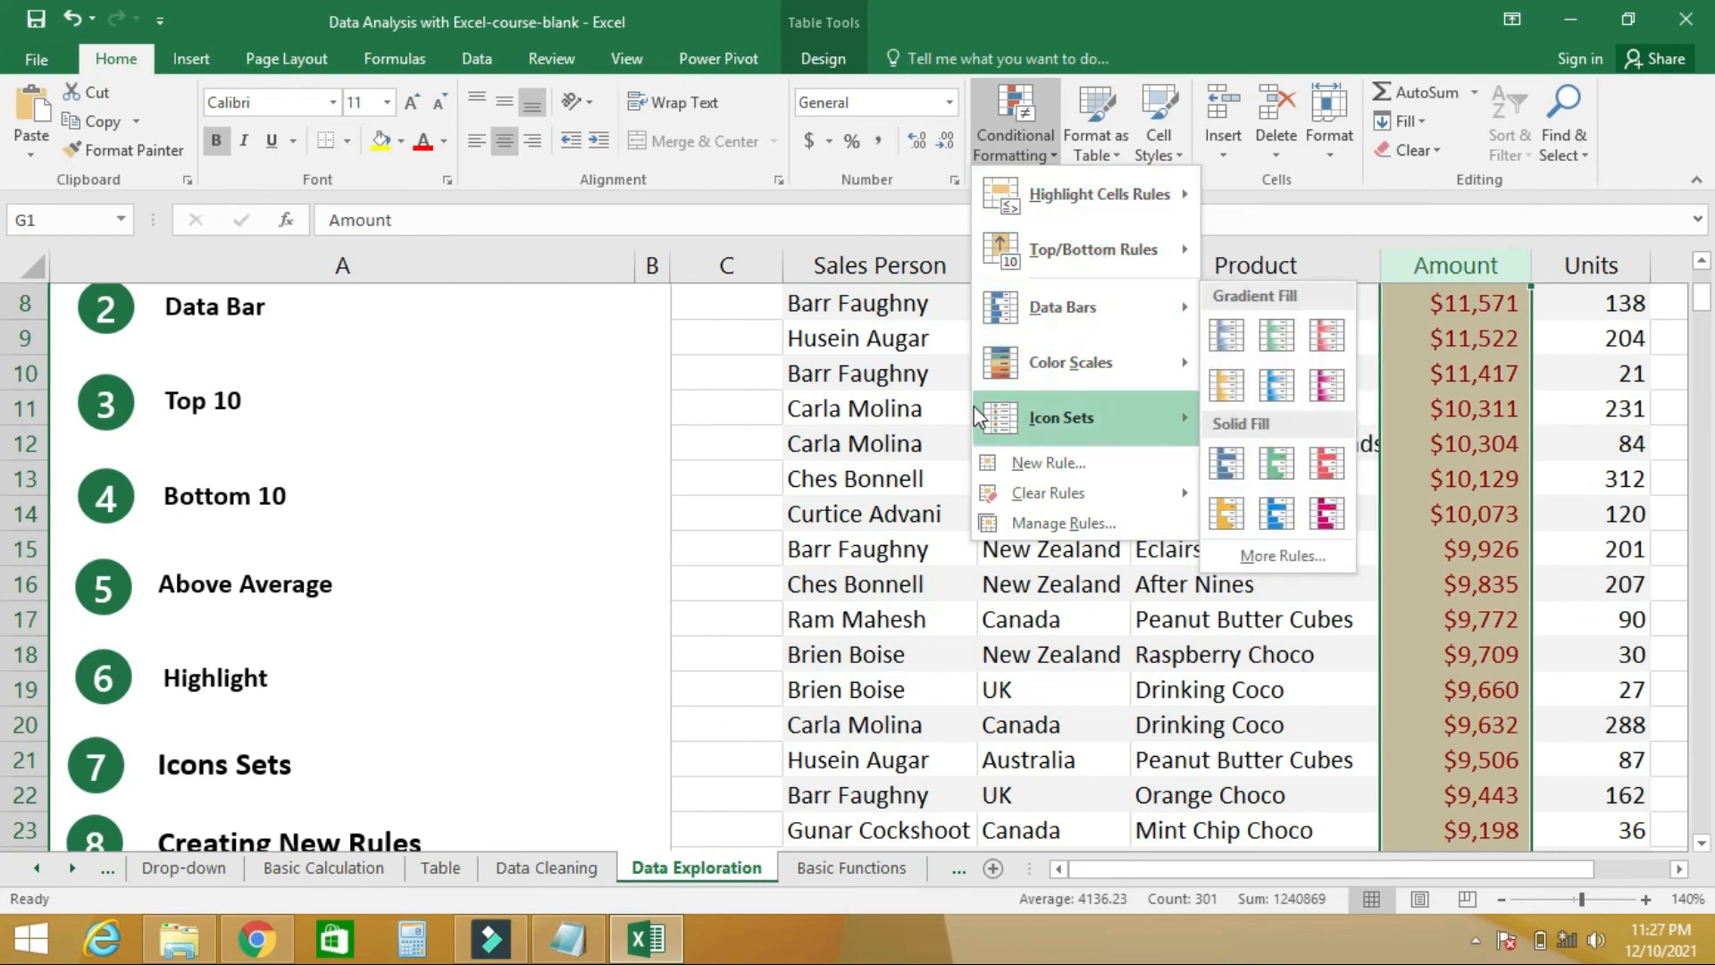
click(908, 404)
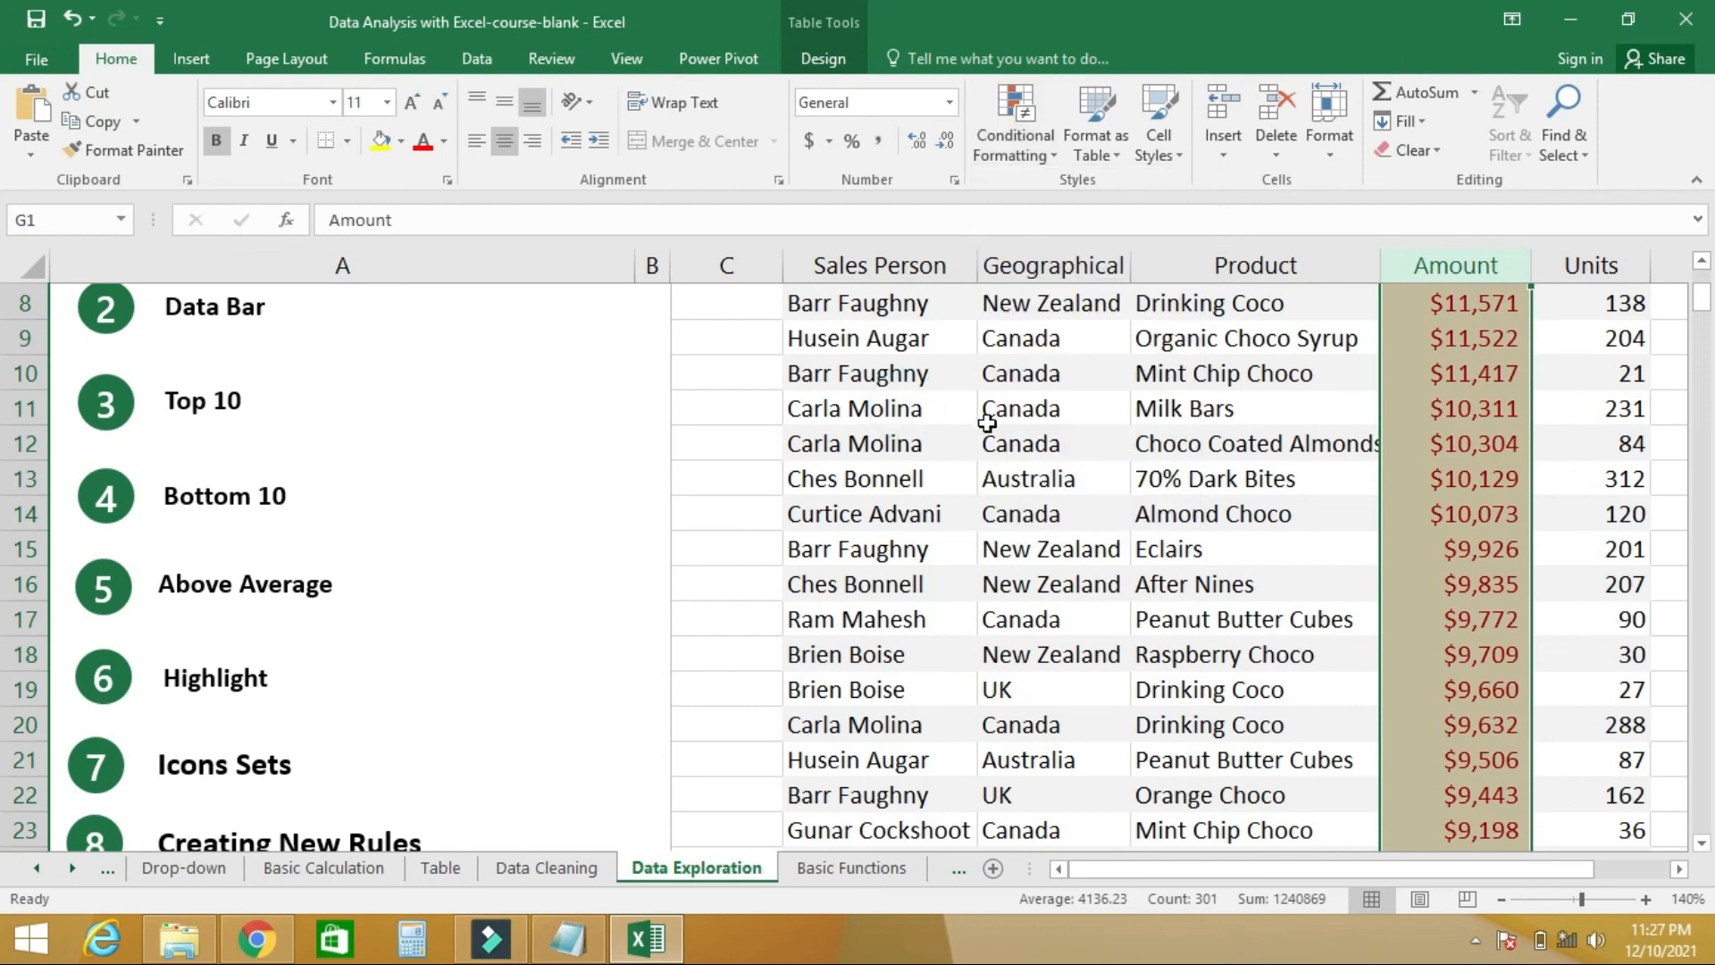